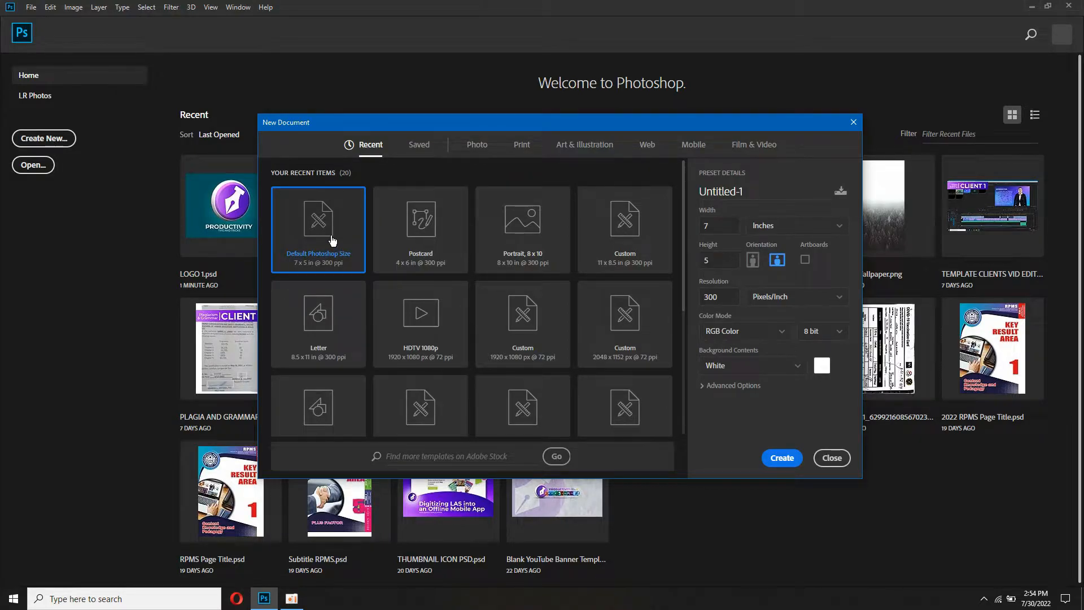
- Create a document from the Default Photoshop Size preset and draw a black circle about 1078 px in diameter
double_click(318, 241)
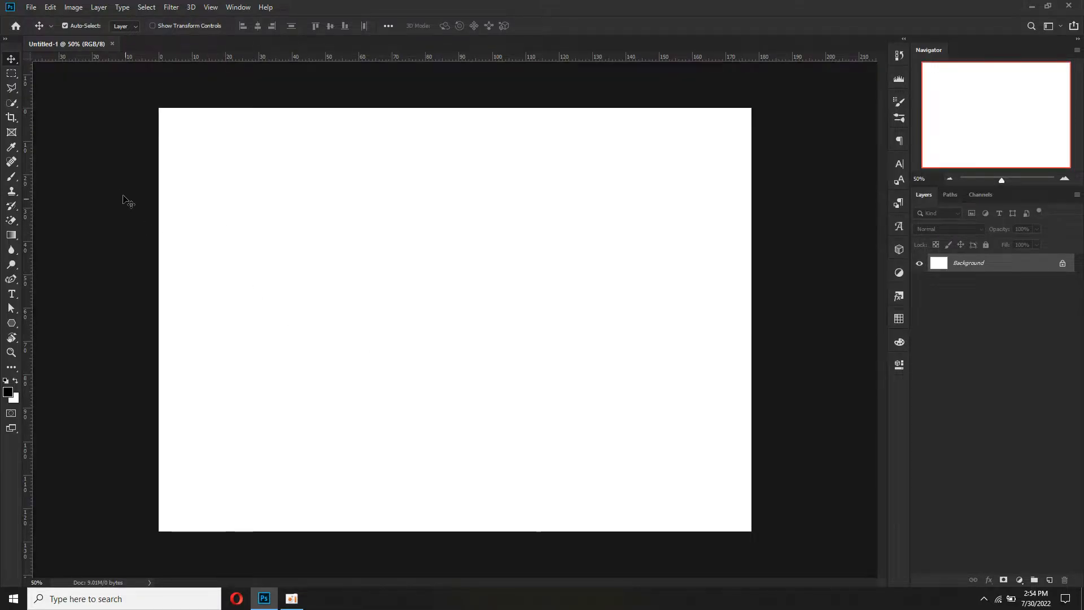
right_click(12, 322)
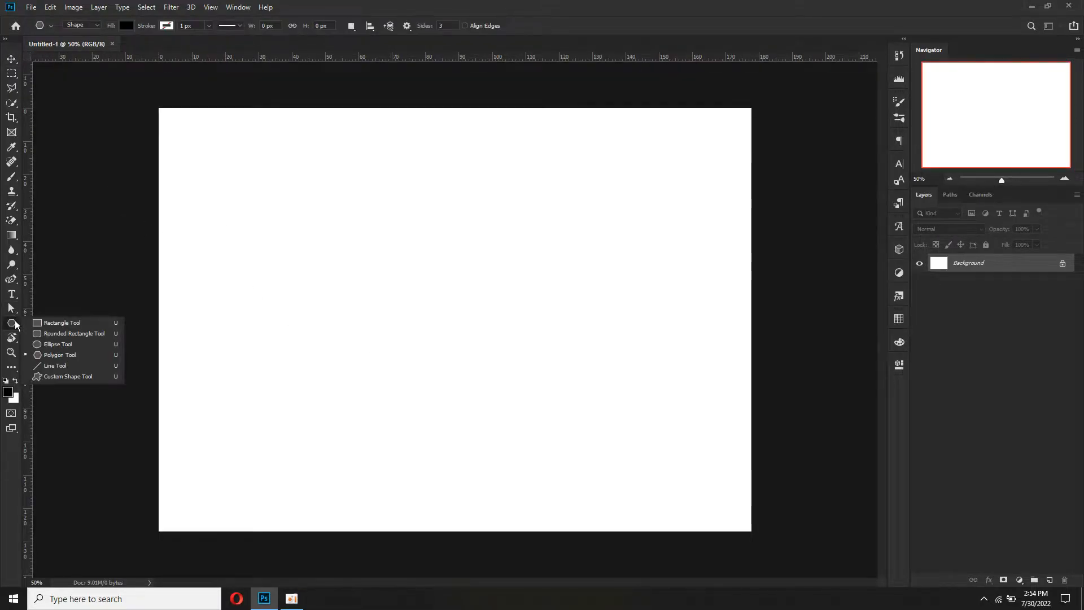
left_click(46, 334)
left_click_drag(350, 198, 674, 504)
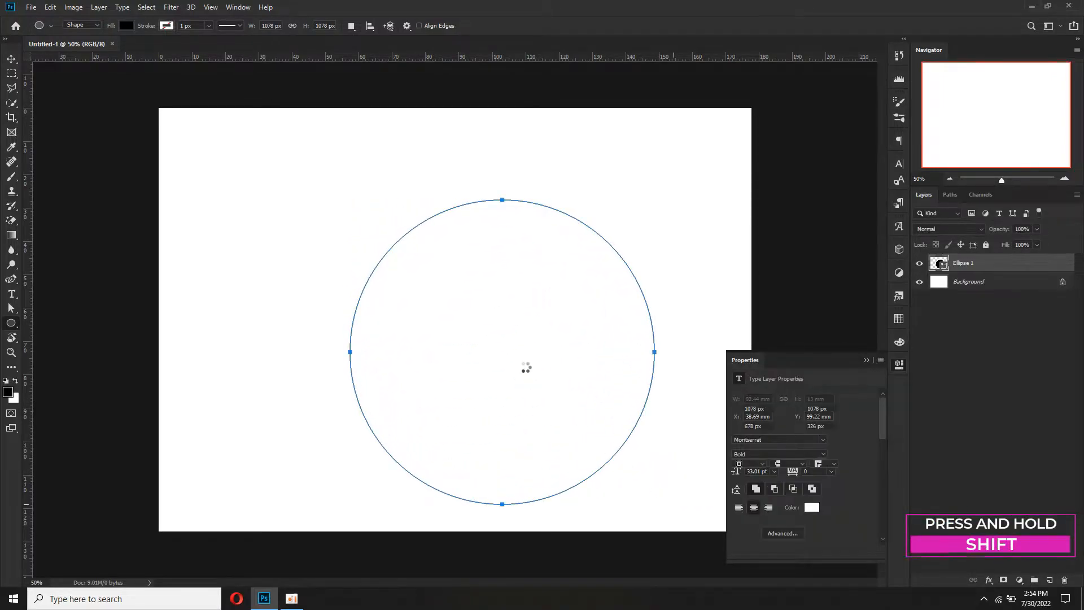
- Center the black circle on the canvas and scale it down to 89.80%
key("v")
left_click_drag(528, 341, 477, 310)
key("ctrl+t")
left_click_drag(607, 167, 591, 183)
left_click(898, 365)
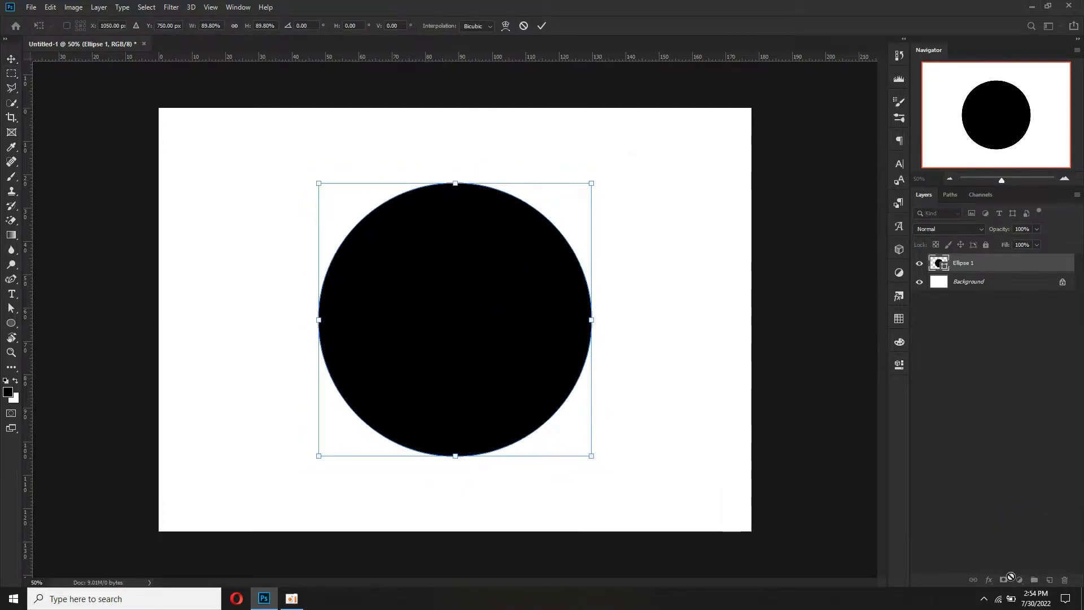
left_click(542, 25)
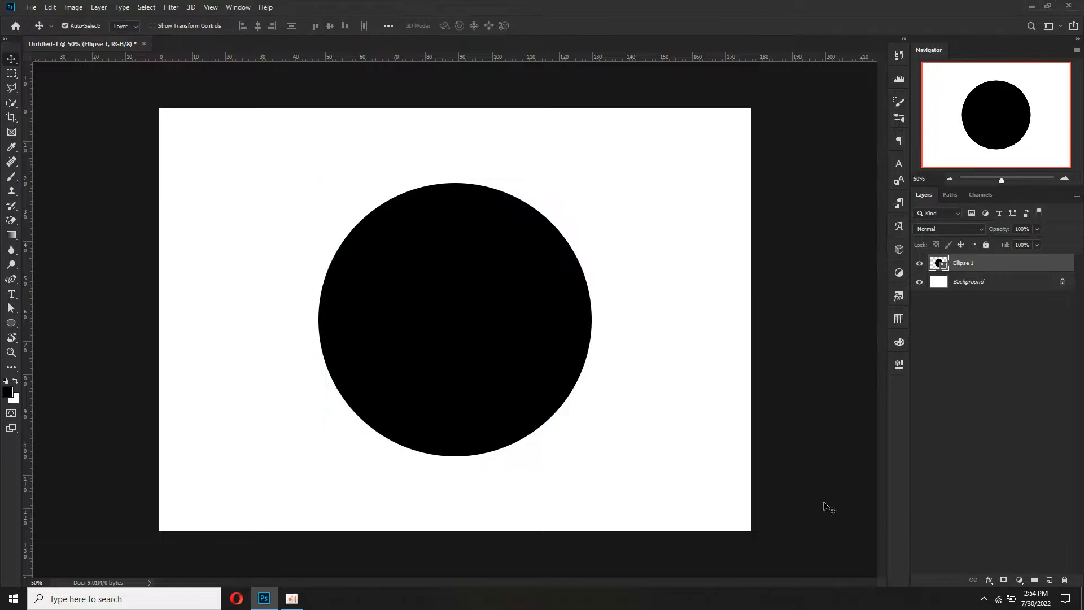
- Apply a linear Blue to Violet Gradient Overlay to the circle
left_click(989, 579)
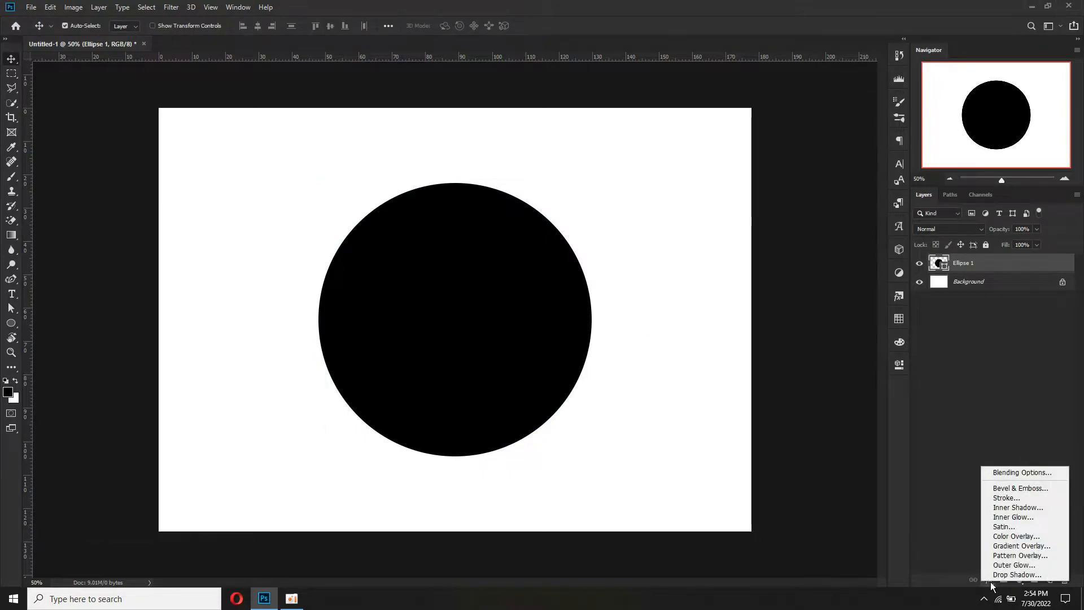
left_click(1021, 545)
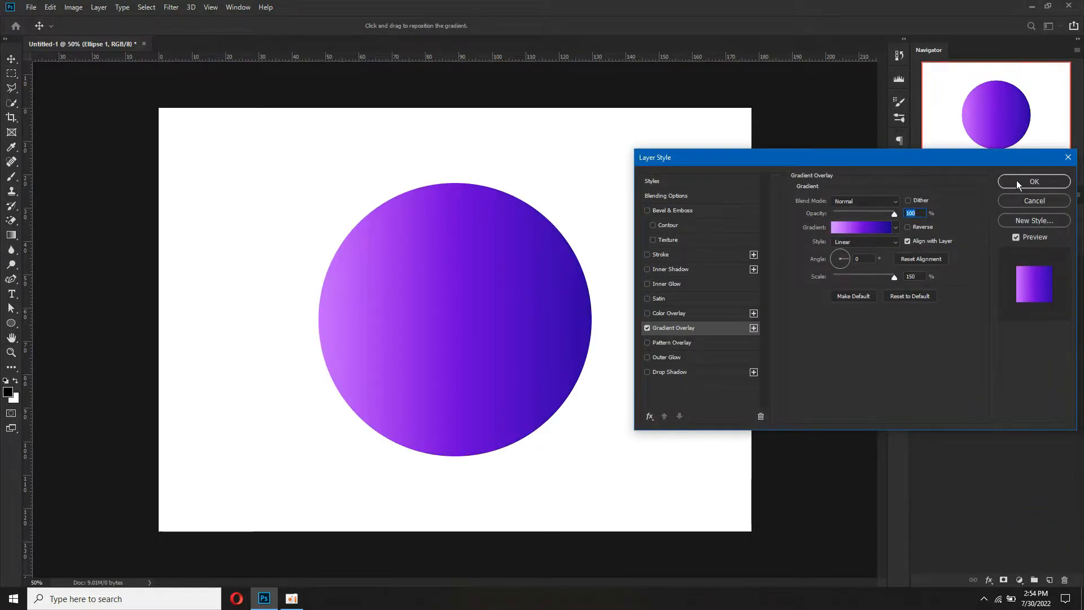
left_click(886, 227)
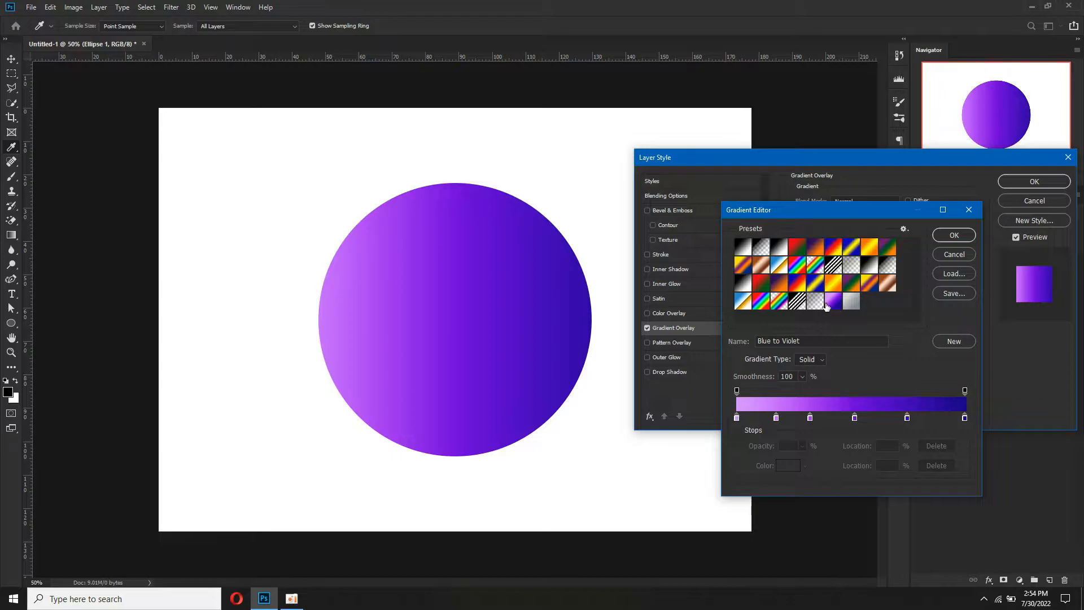
left_click(956, 235)
left_click(1013, 181)
left_click(989, 580)
left_click(995, 499)
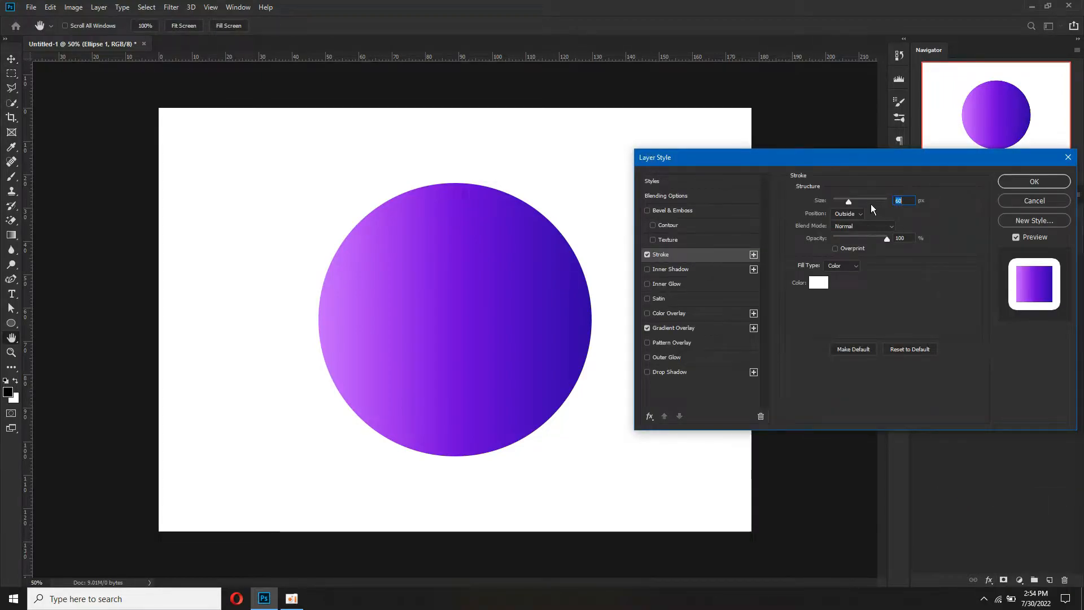
left_click(1025, 198)
- Unlock the white background layer and hide it, then make the circle's layer active
left_click(1062, 305)
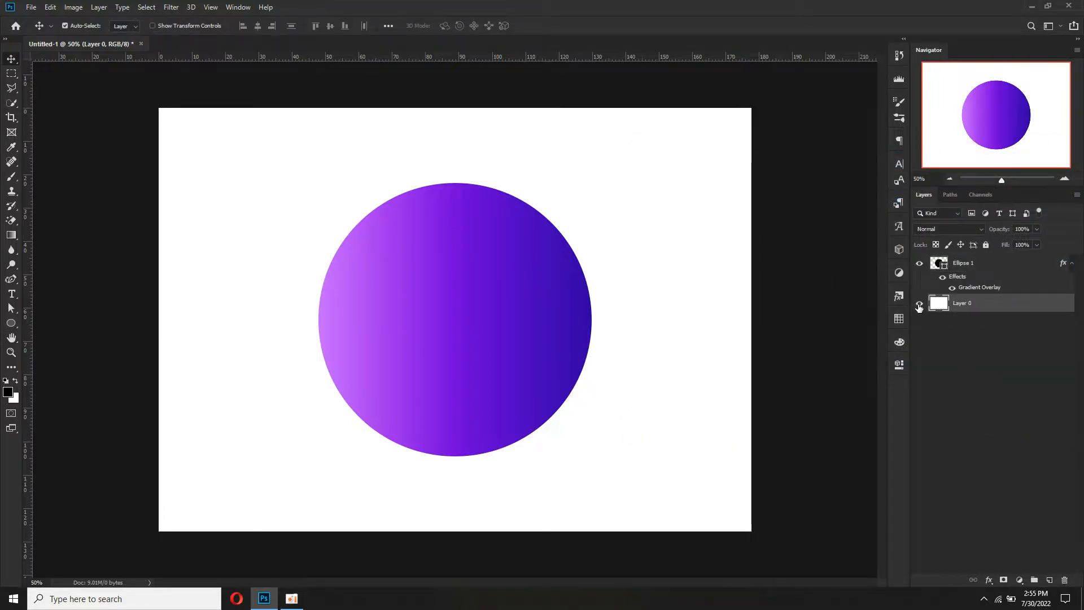
left_click(919, 304)
left_click(969, 265)
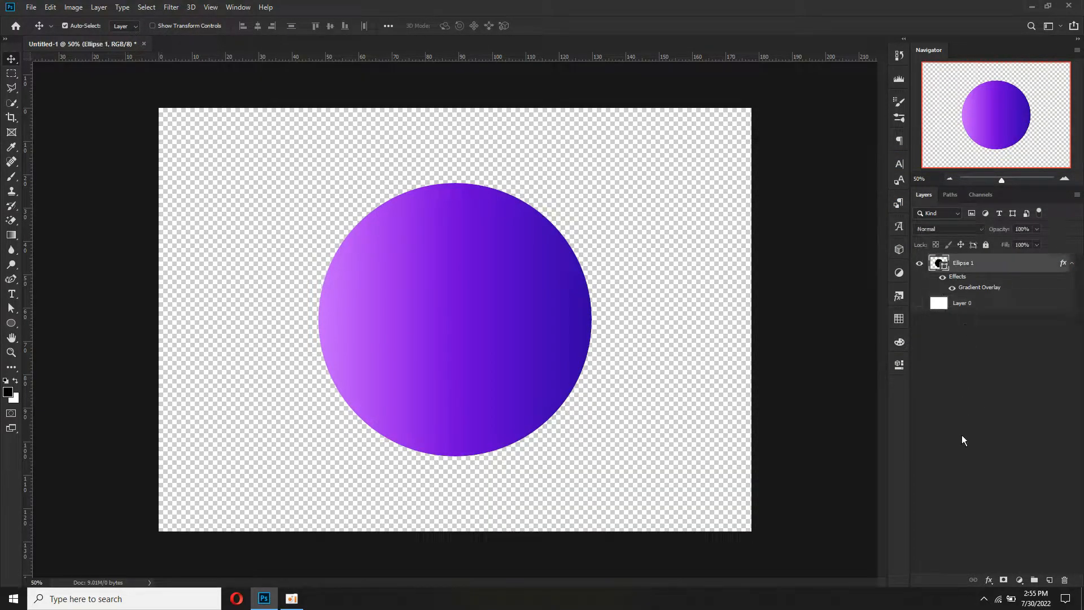
- Add a white outside Stroke of 68 px to the circle
double_click(962, 277)
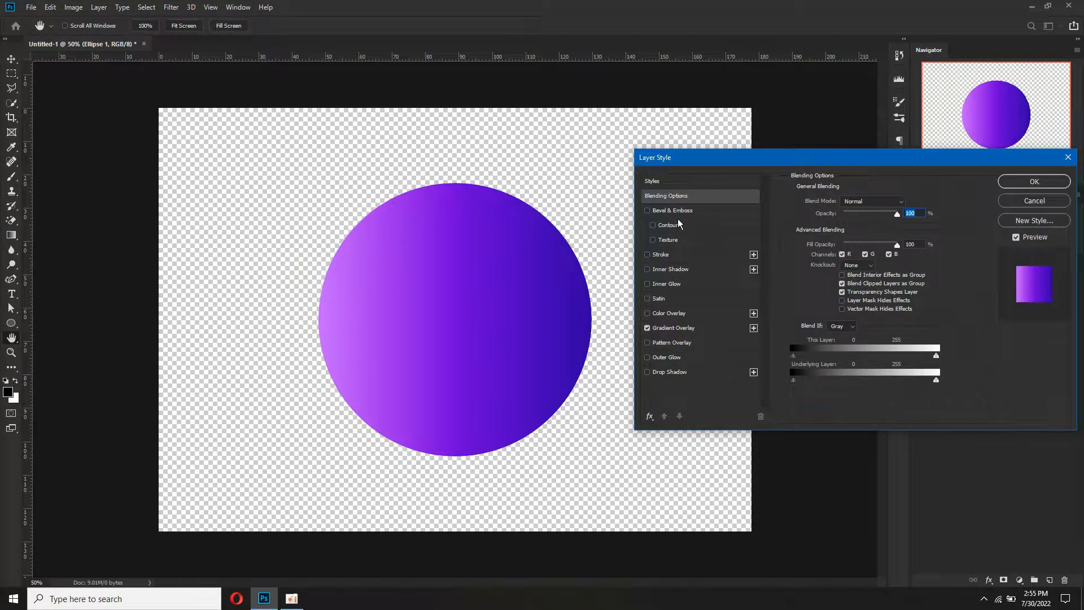
left_click(680, 323)
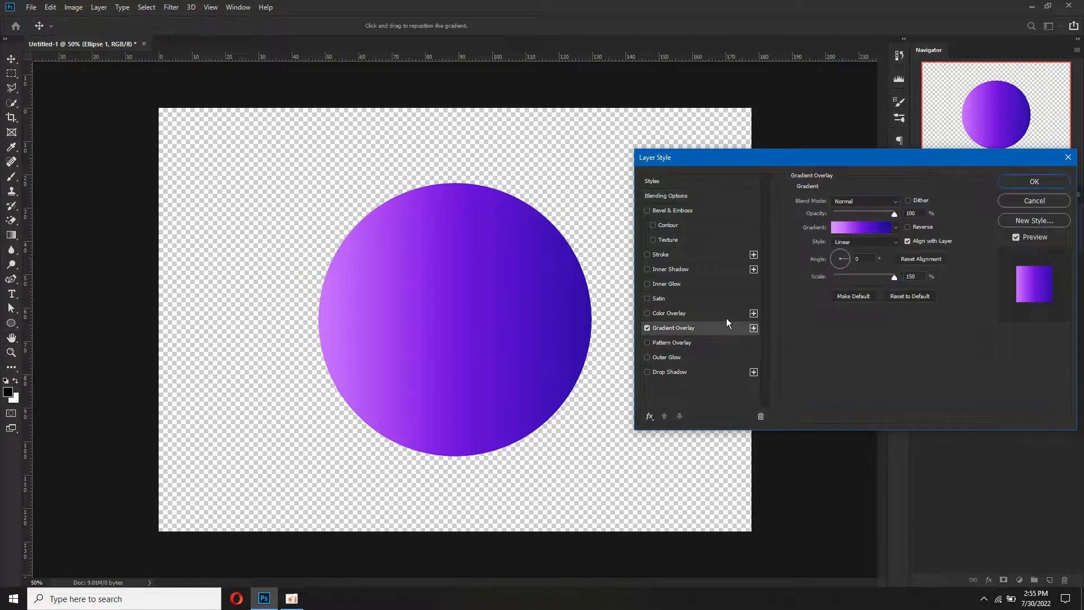
left_click(671, 253)
left_click_drag(848, 200, 849, 201)
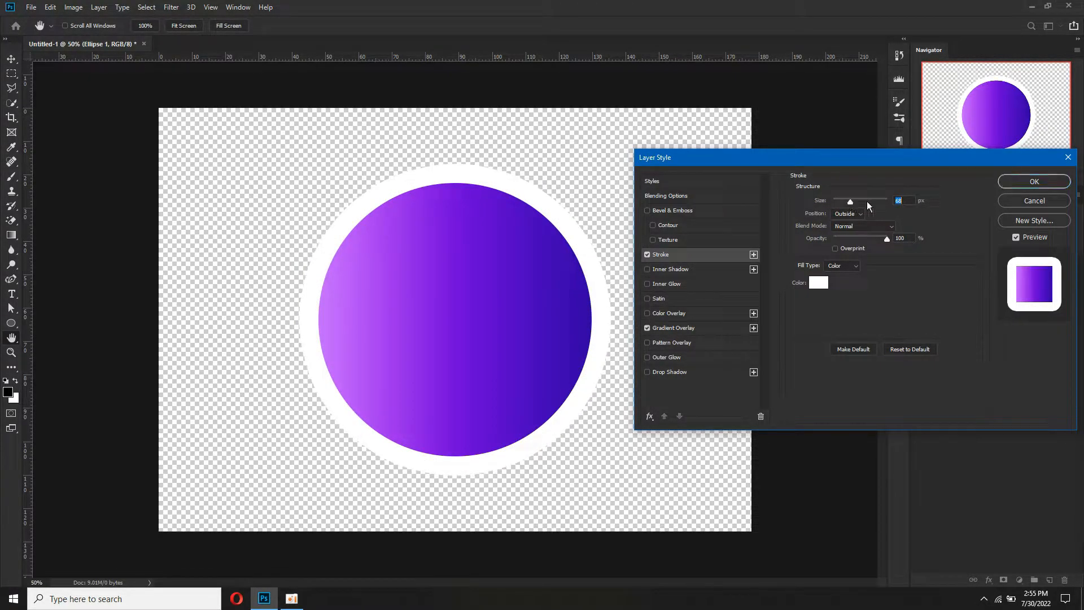
left_click(1040, 184)
key("v")
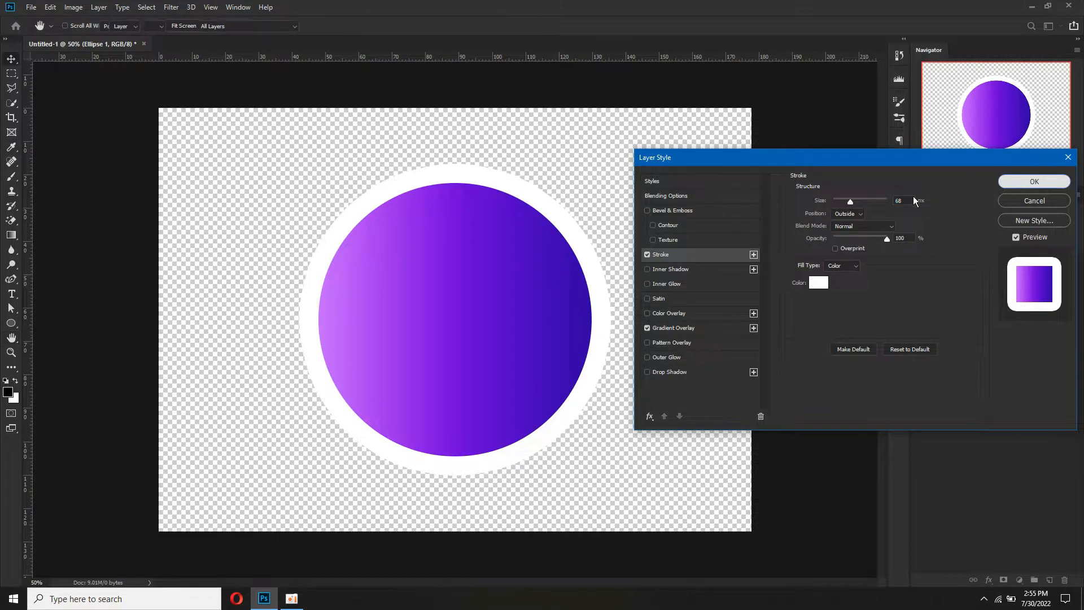
- Place Screenshot 2022-07-02 121510.png from the Pictures folder as an embedded image and enlarge it until it nearly covers the circle
scroll(512, 344, "up", 3)
scroll(508, 342, "down", 2)
left_click(32, 8)
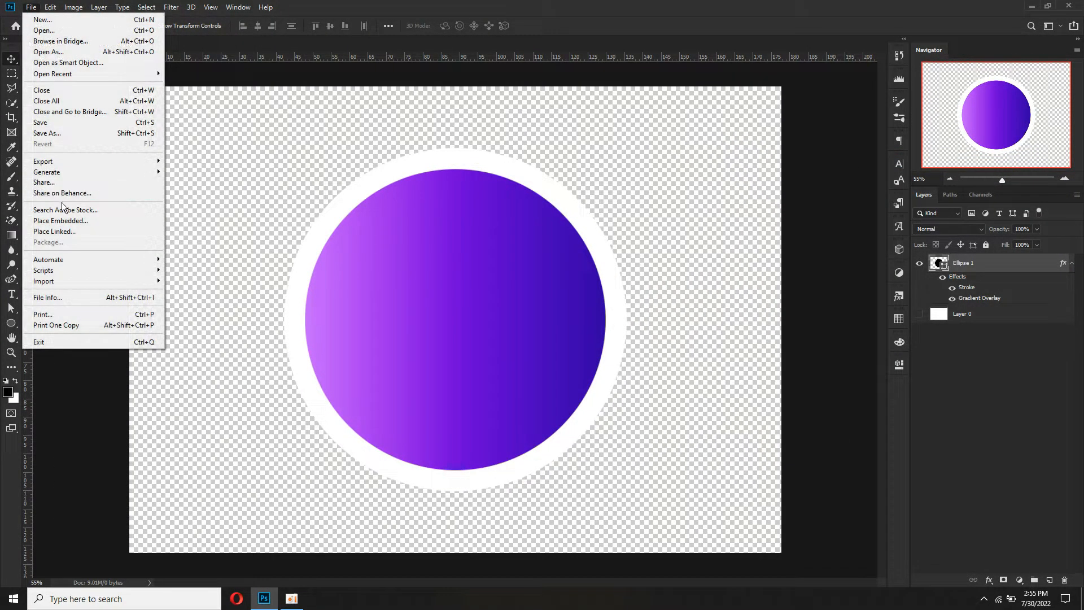
left_click(66, 218)
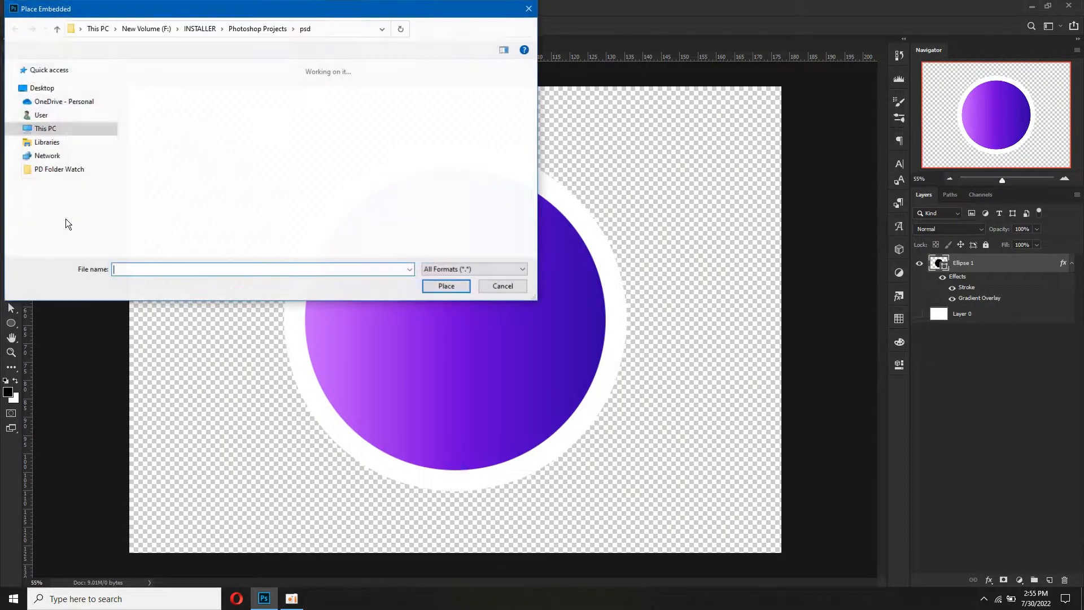
left_click(61, 176)
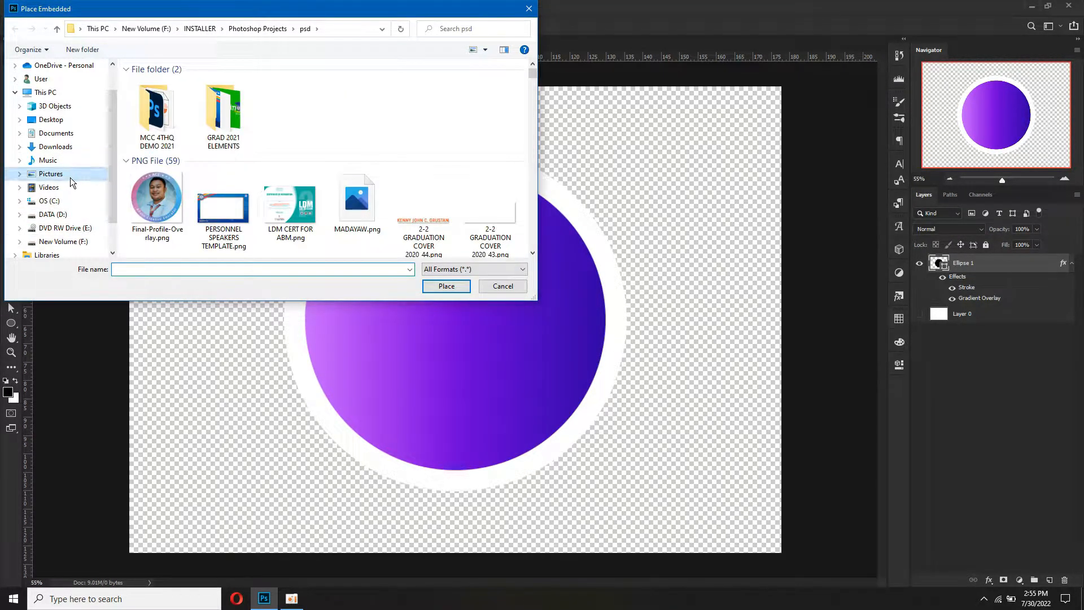
scroll(316, 192, "down", 3)
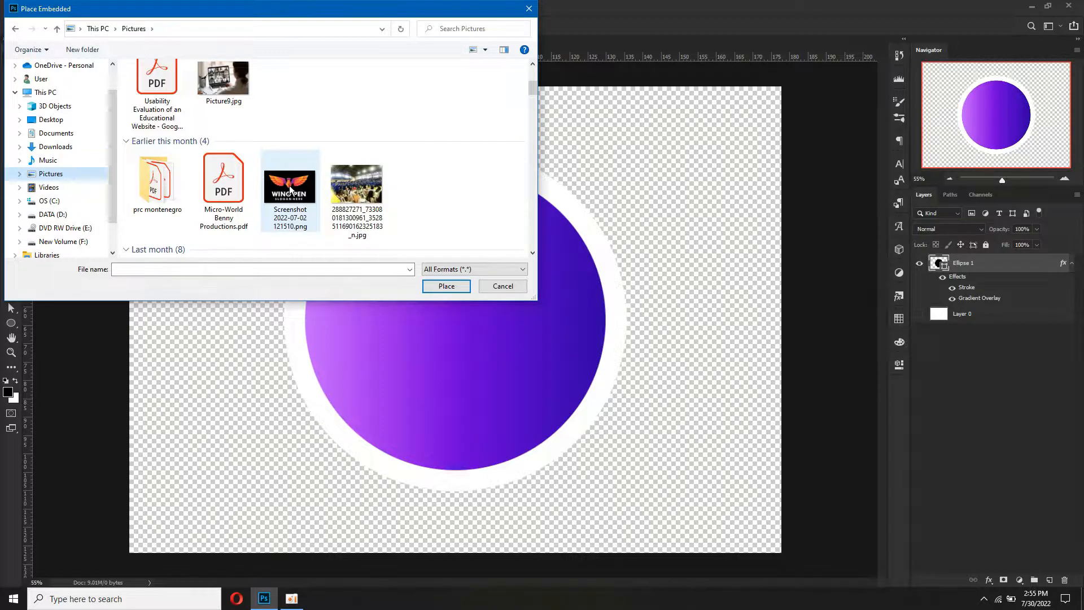
left_click(290, 193)
left_click(440, 286)
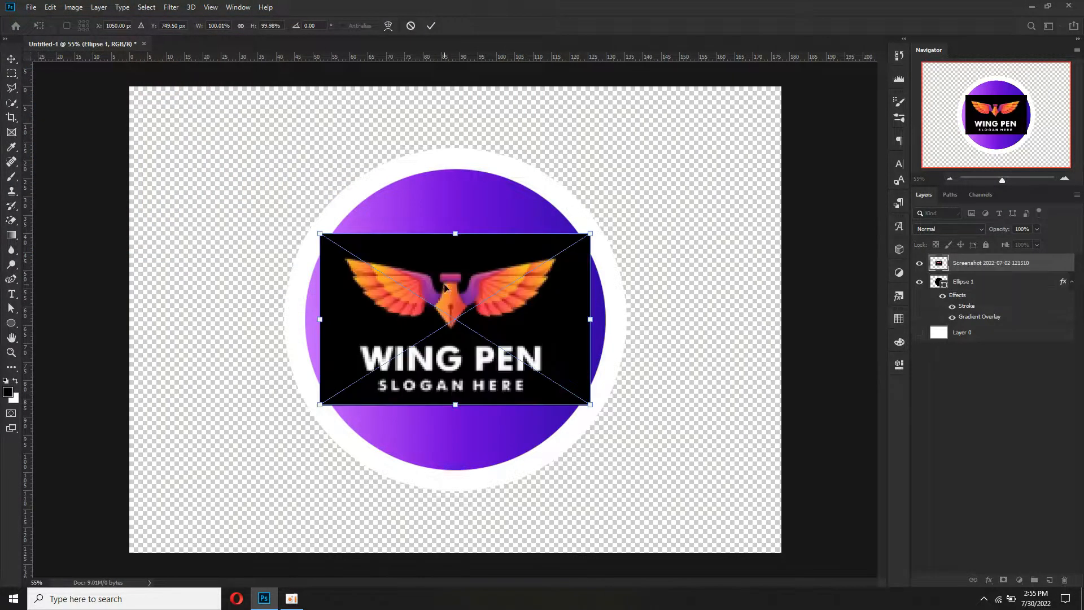
left_click_drag(592, 236, 705, 160)
left_click(432, 26)
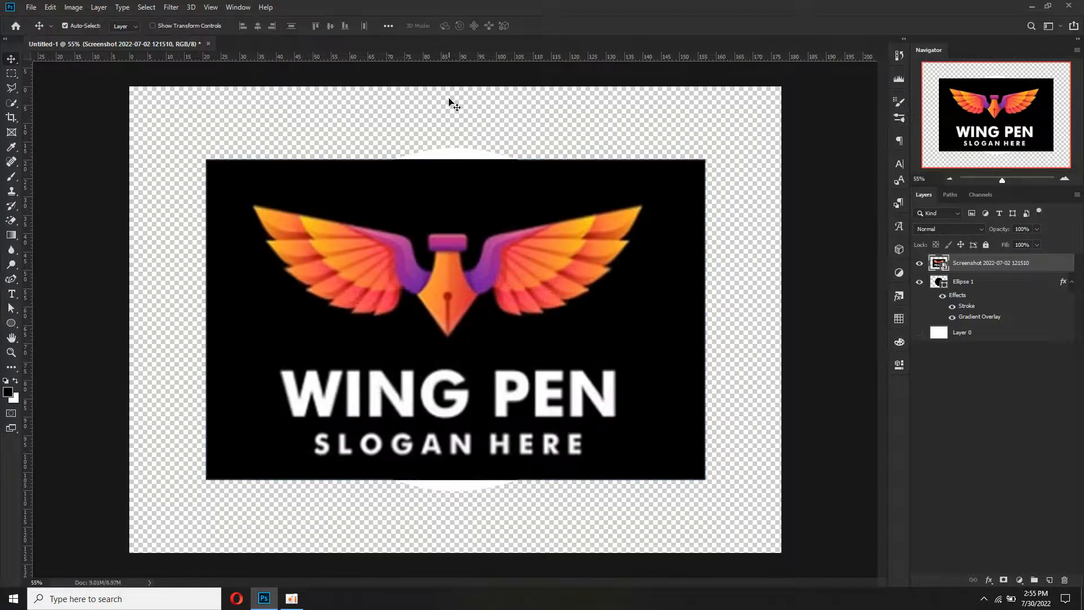
- Copy the pen nib area of the Wing Pen logo to a new layer and hide the placed screenshot
left_click(11, 74)
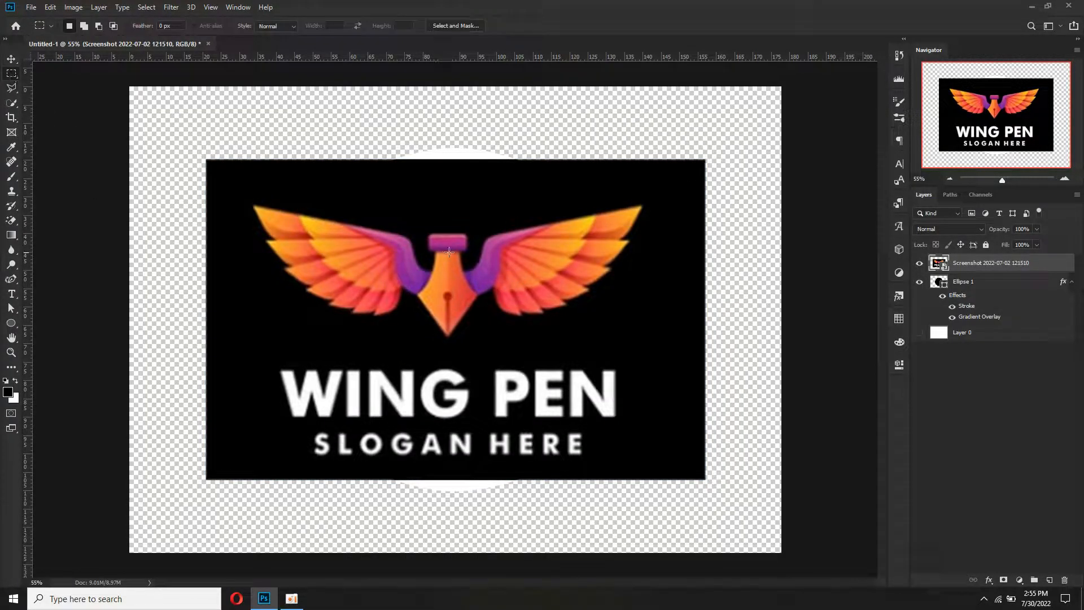
left_click_drag(409, 229, 487, 341)
right_click(436, 270)
left_click(486, 347)
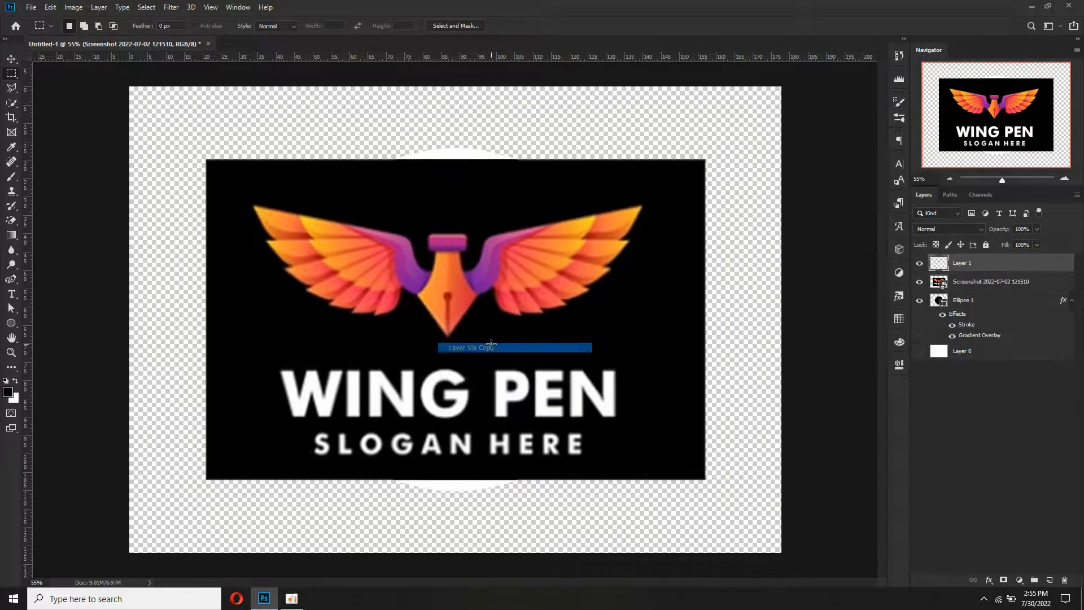
left_click(972, 283)
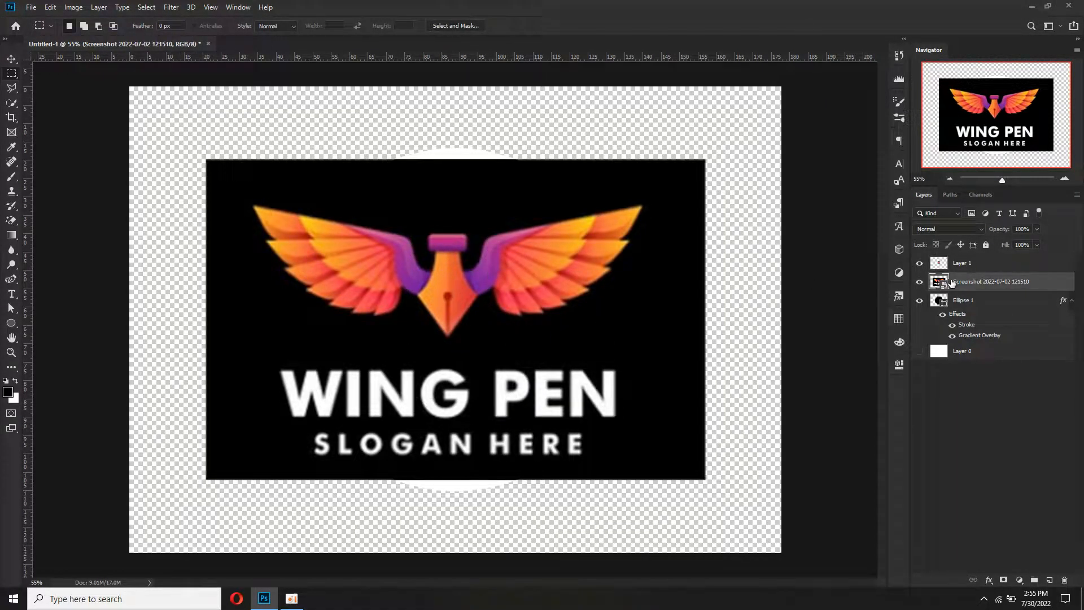
left_click(920, 281)
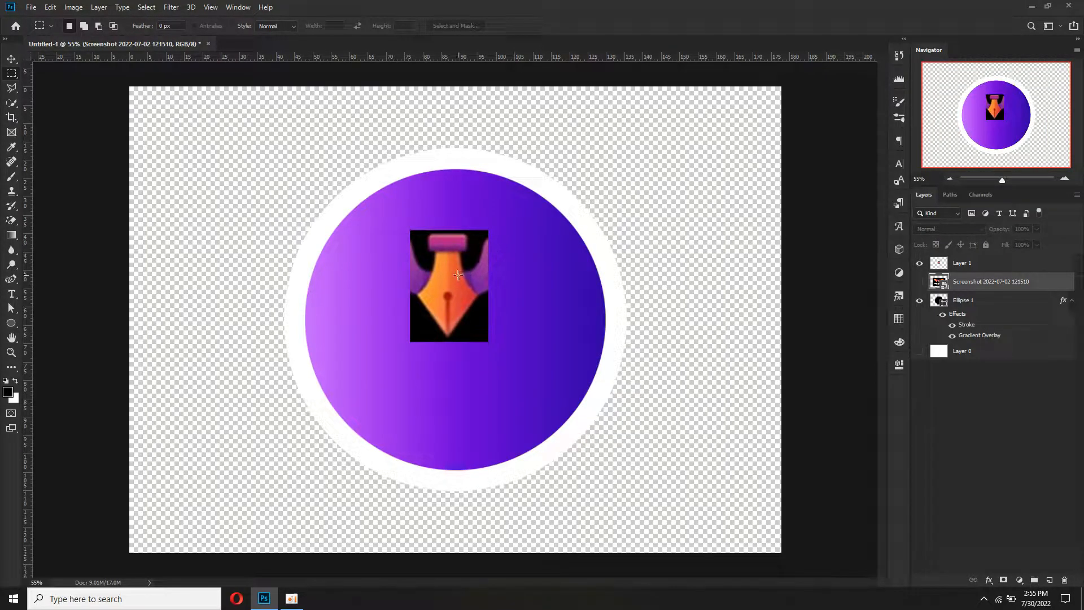
- Center the copied pen nib image within the circle and enlarge it to serve as a tracing reference
key("v")
left_click(449, 289, "ctrl")
left_click_drag(448, 297, 454, 330)
key("ctrl+t")
left_click_drag(496, 263, 540, 228)
left_click(542, 26)
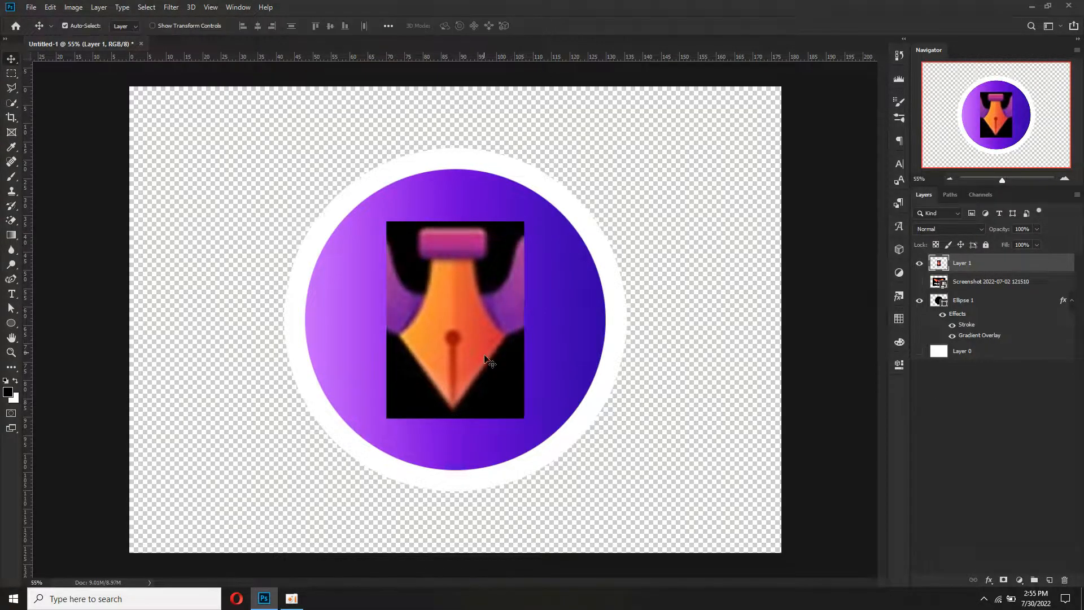
- Draw a rectangle about 214 by 77 px over the cap of the pen nib
scroll(485, 361, "up", 3)
scroll(494, 373, "down", 2)
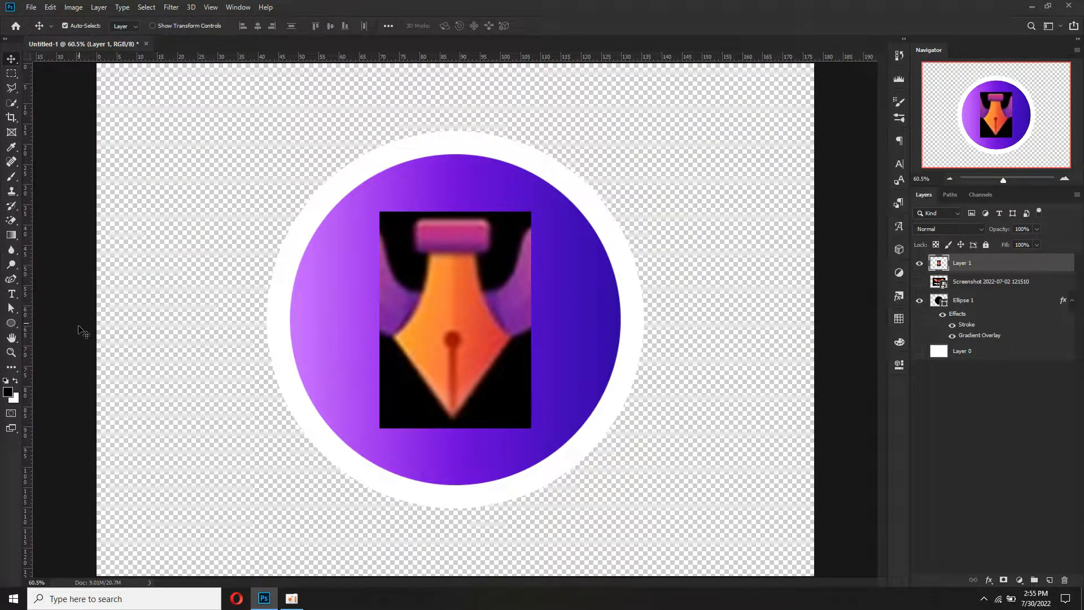
left_click(11, 323)
right_click(16, 323)
key("Escape")
left_click_drag(417, 221, 490, 247)
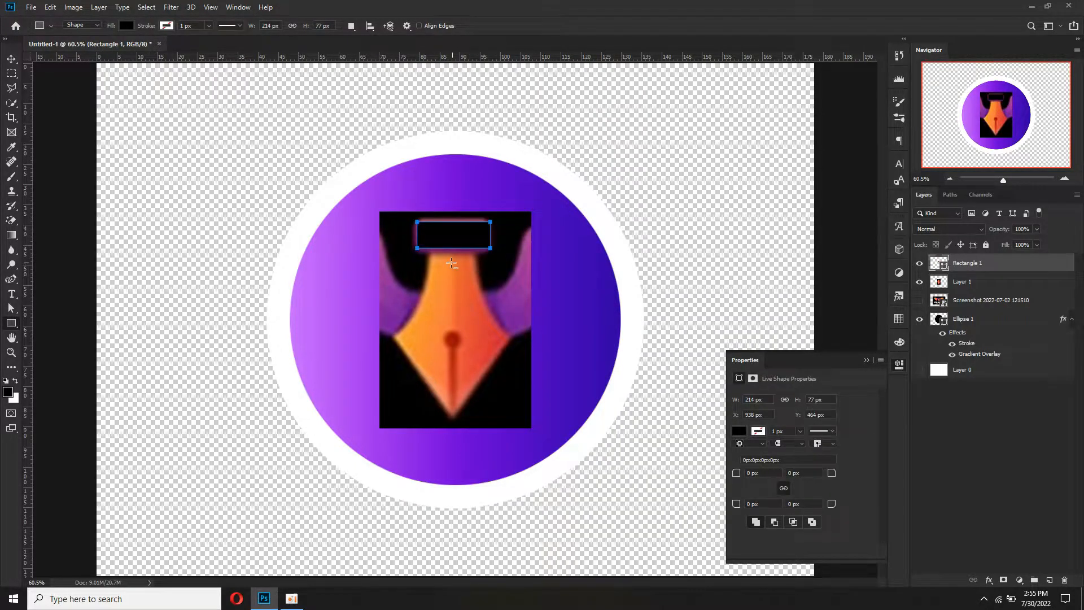
- Fill the rectangle with white (ffffff) and round its corners to about 17 px
scroll(451, 263, "up", 5)
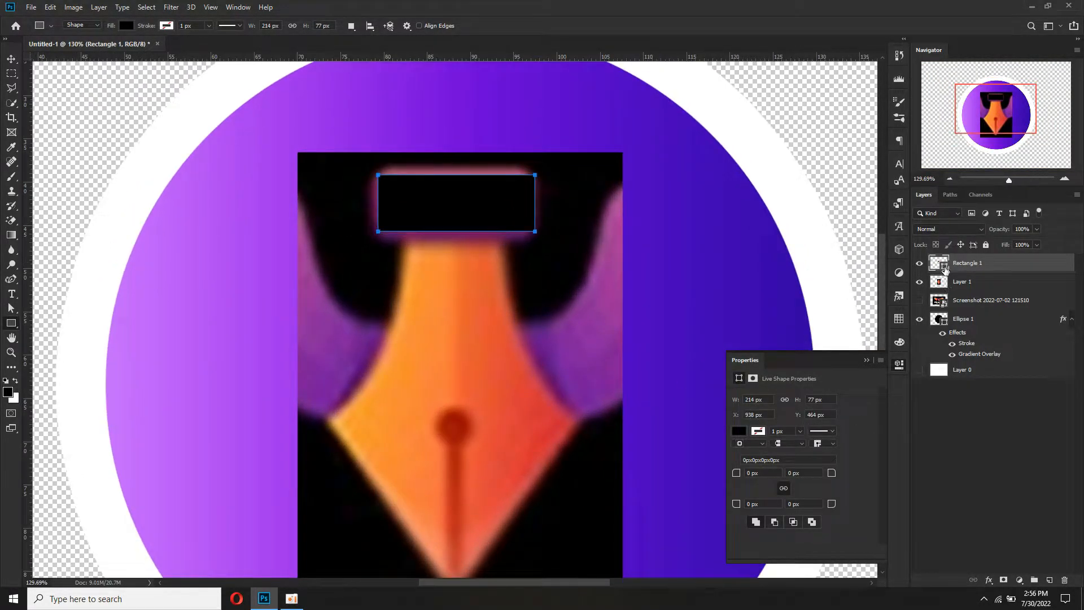
double_click(945, 269)
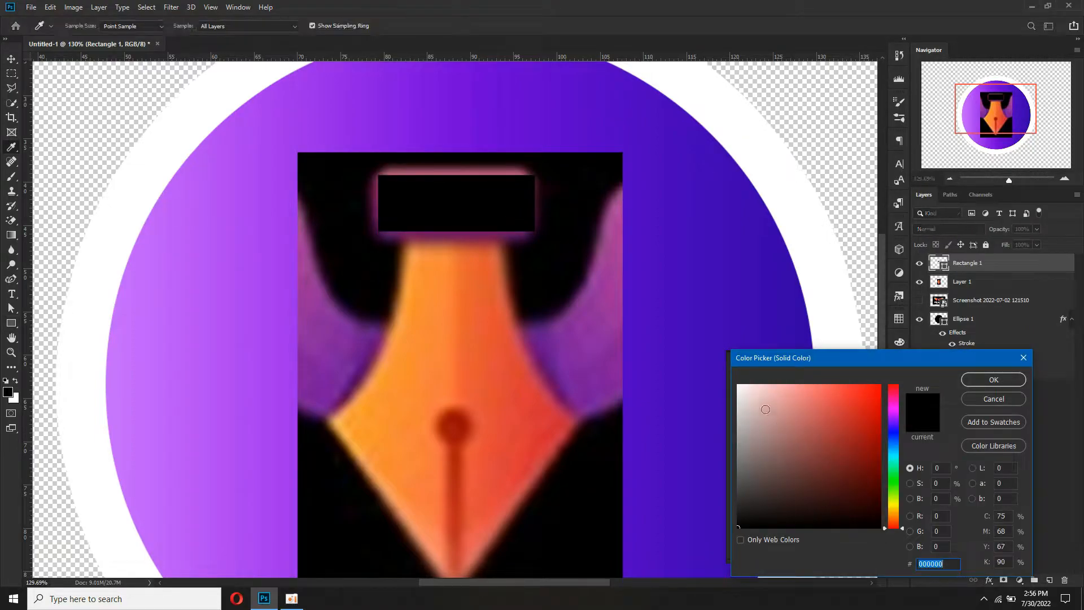
type("ffffff")
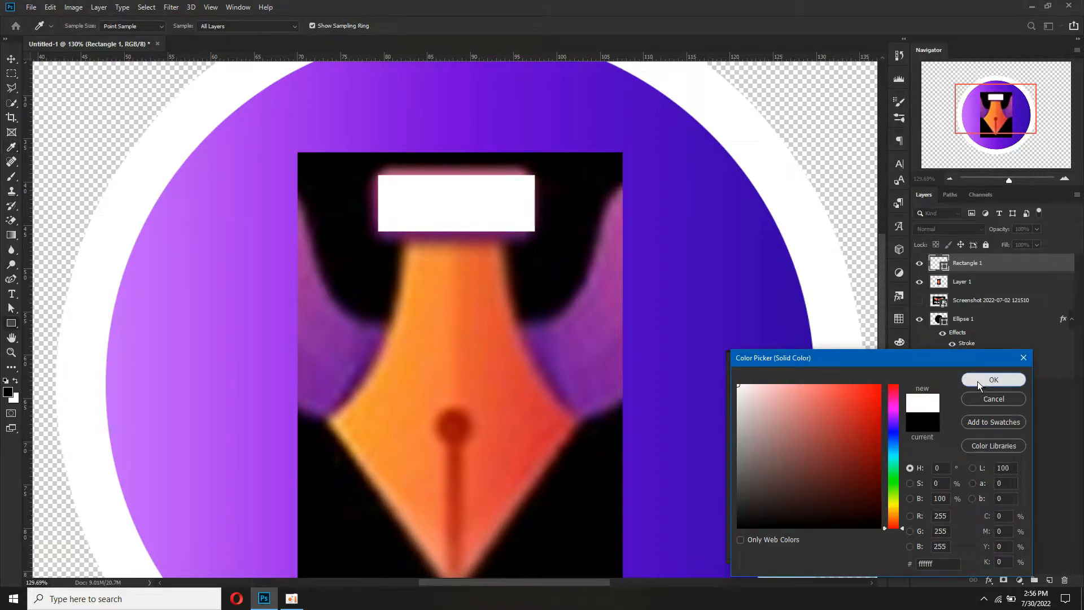
left_click(977, 381)
left_click_drag(761, 473, 770, 473)
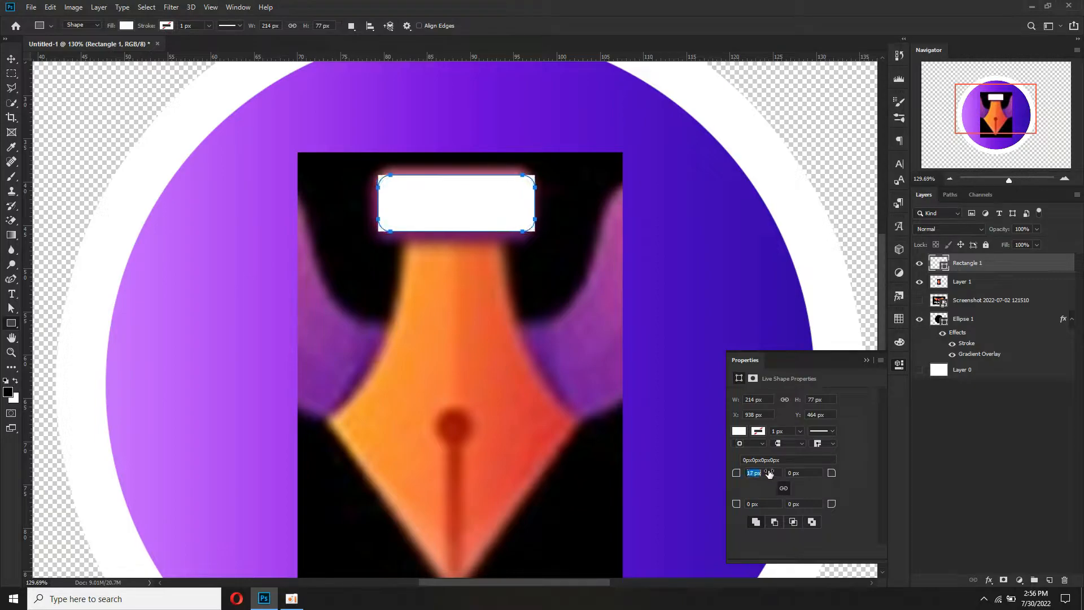
left_click(898, 365)
- Reposition and stretch the white rounded rectangle to about 102% width and 116% height so it covers the nib's cap
key("v")
left_click_drag(475, 202, 471, 199)
key("ctrl+t")
left_click_drag(535, 170, 536, 201)
left_click_drag(371, 202, 375, 202)
left_click_drag(454, 170, 455, 165)
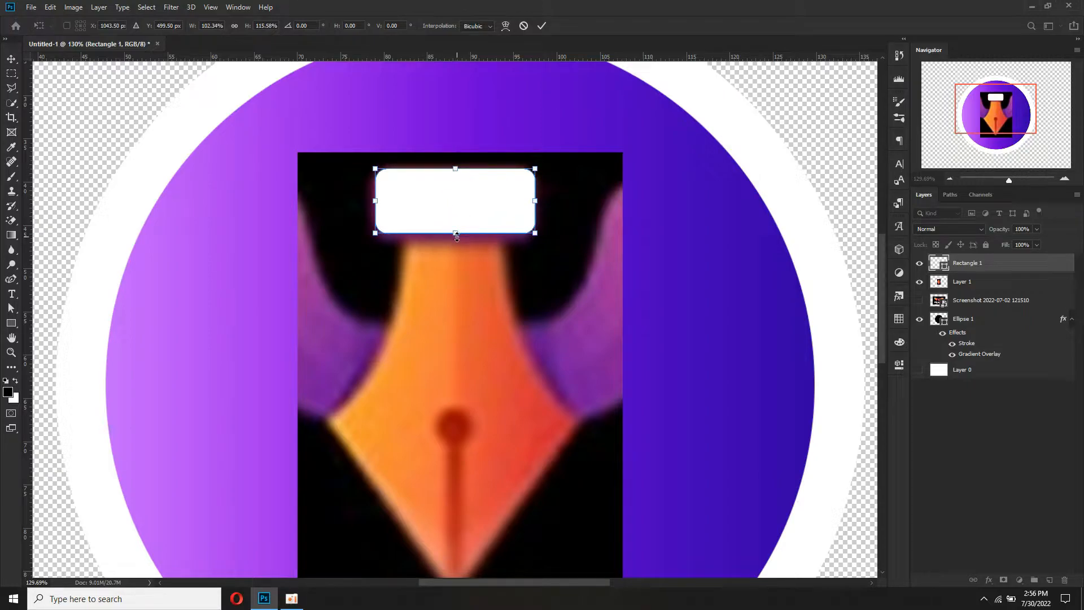
left_click(541, 25)
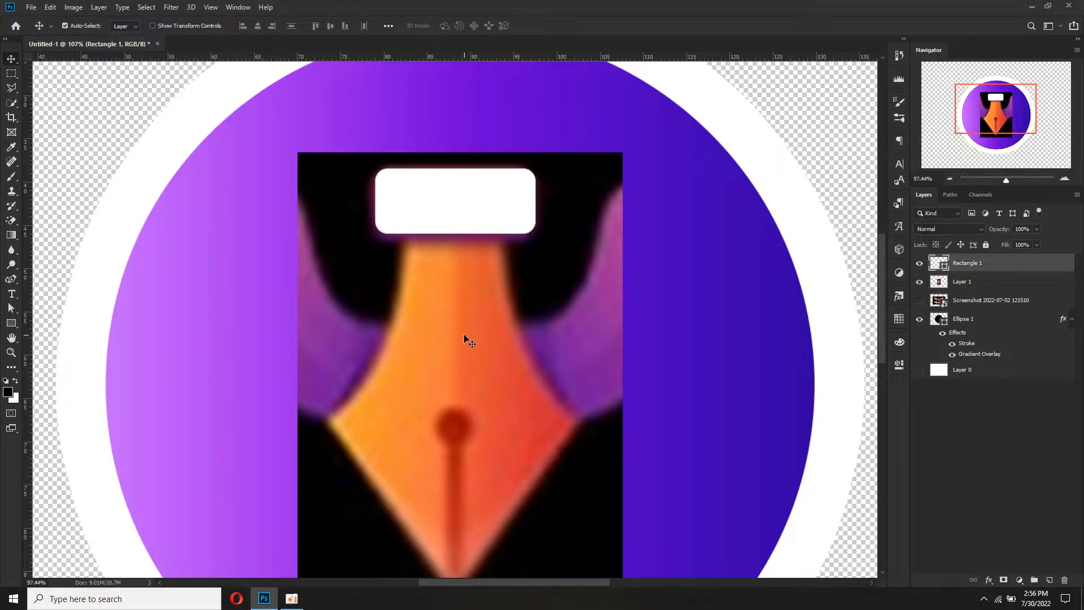
- Draw a five-sided white polygon about 560 by 533 px over the nib body of the reference image
scroll(463, 333, "down", 4)
left_click_drag(161, 347, 155, 317)
left_click(12, 326)
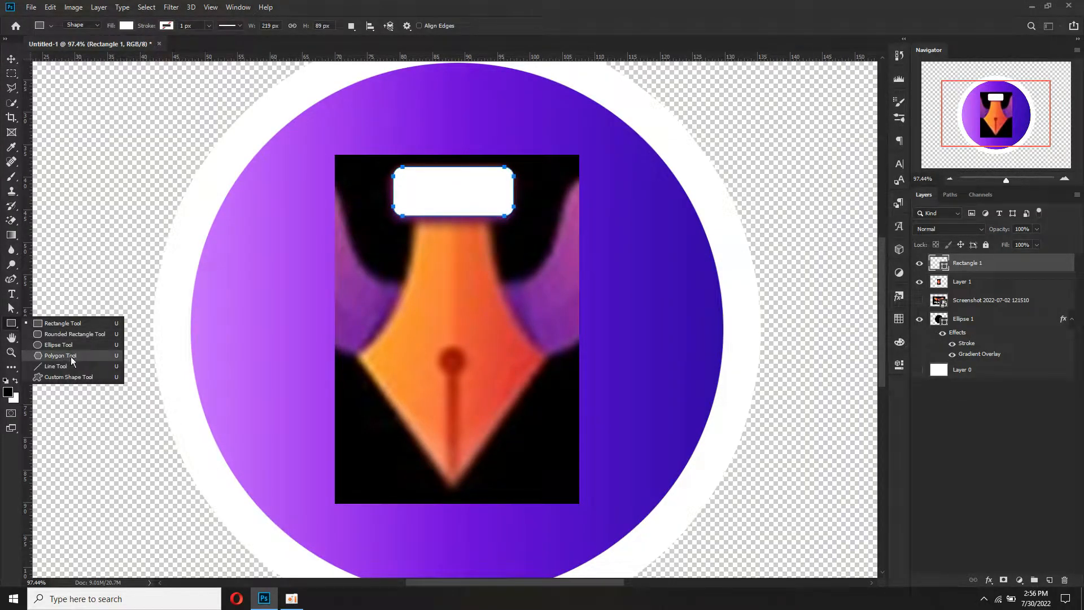
left_click(72, 356)
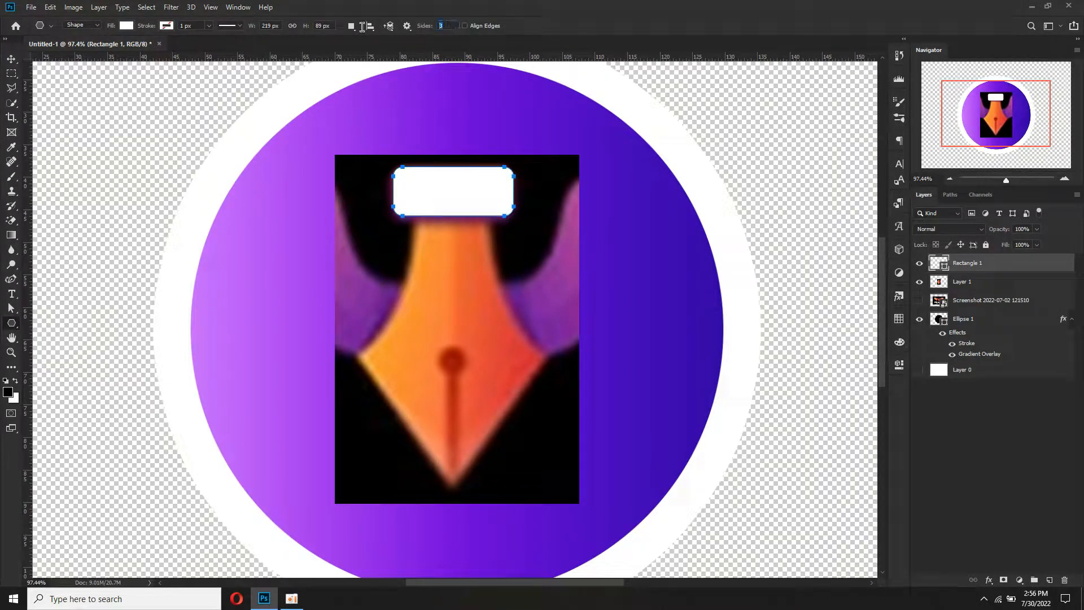
type("5")
left_click_drag(448, 361, 448, 200)
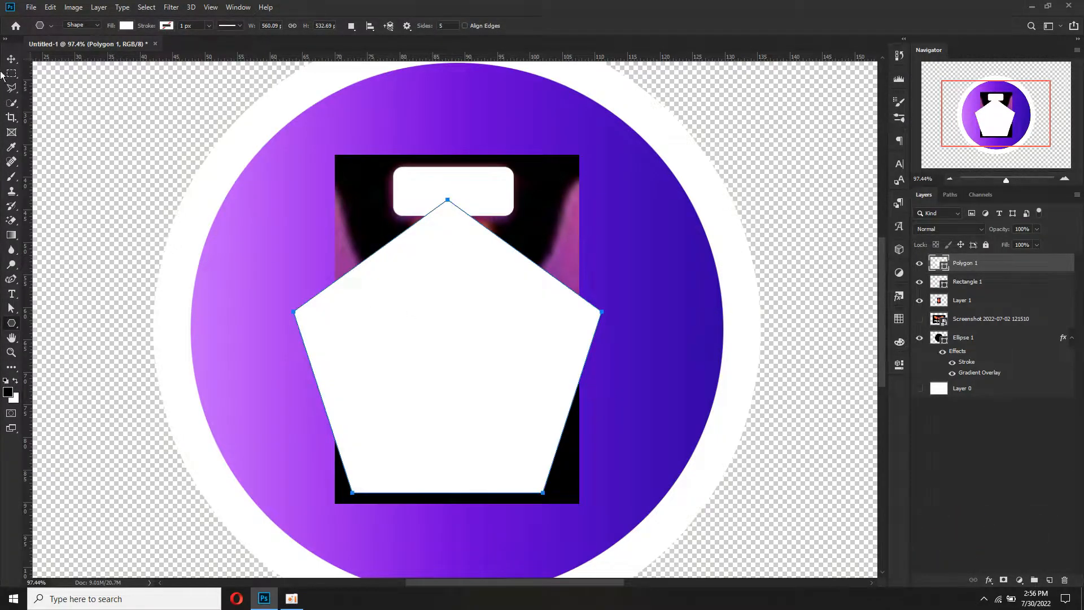
- Flip the pentagon vertically and move it so its flat edge sits just below the white cap
left_click(11, 59)
right_click(396, 296)
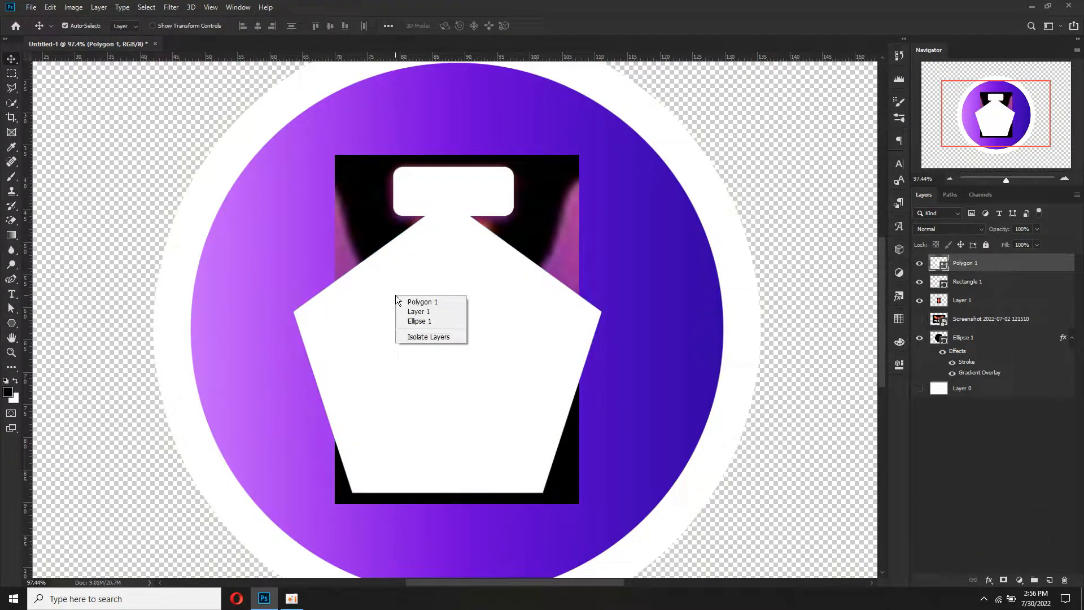
left_click(367, 322)
key("ctrl+t")
right_click(447, 292)
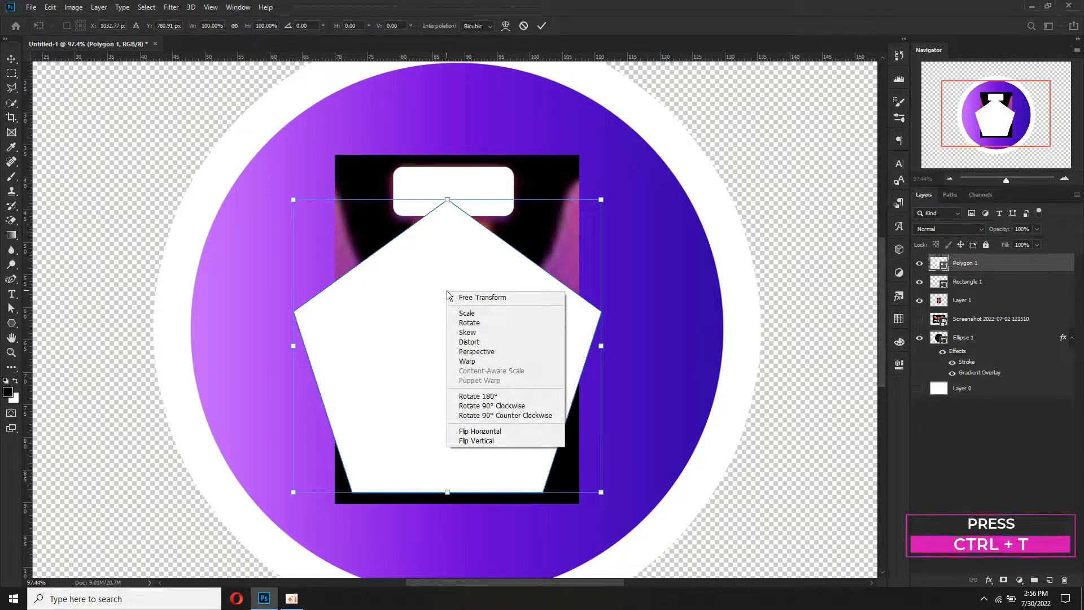
left_click(486, 440)
mouse_move(487, 295)
left_mouse_down()
mouse_move(496, 336)
mouse_move(497, 314)
left_mouse_up()
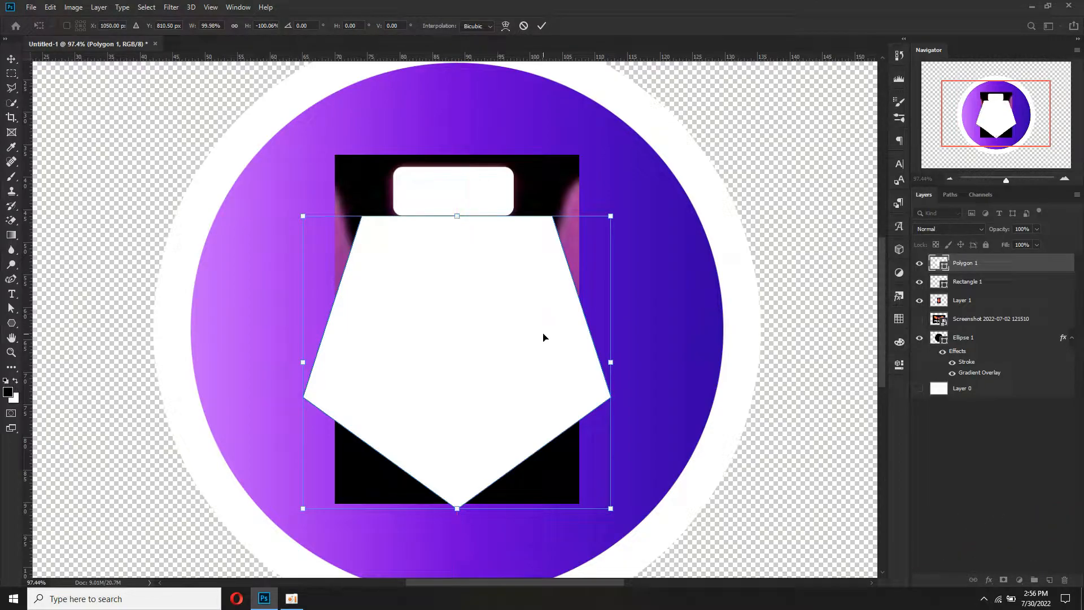
key("Down")
key("Down")
key("Down")
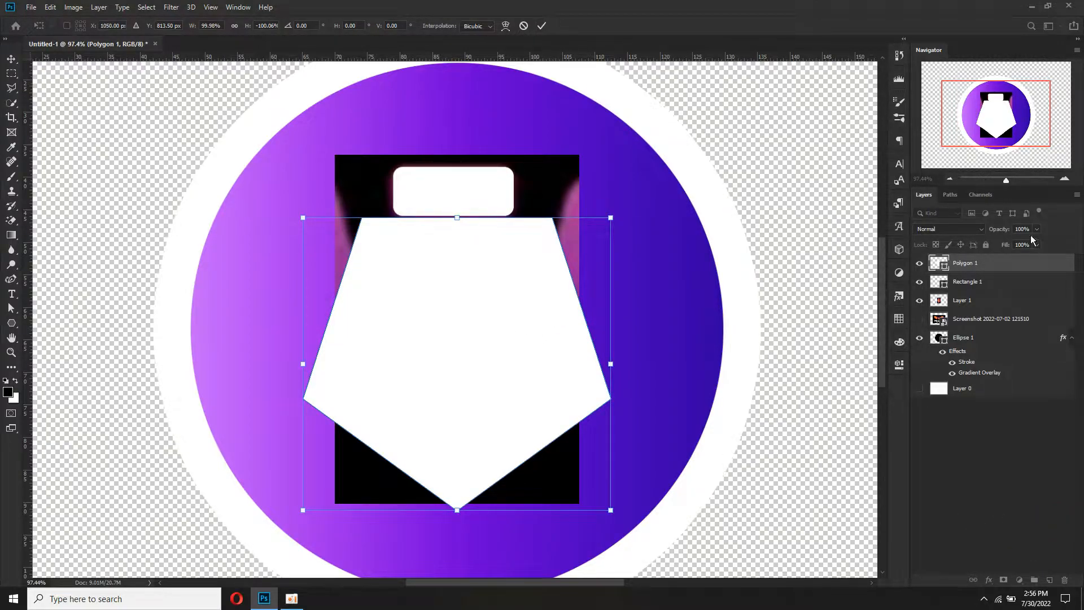
left_click(543, 26)
- Lower the pentagon's opacity to 67% and scale it to about 62% width and 91% height over the reference nib
left_click_drag(1022, 231, 1004, 232)
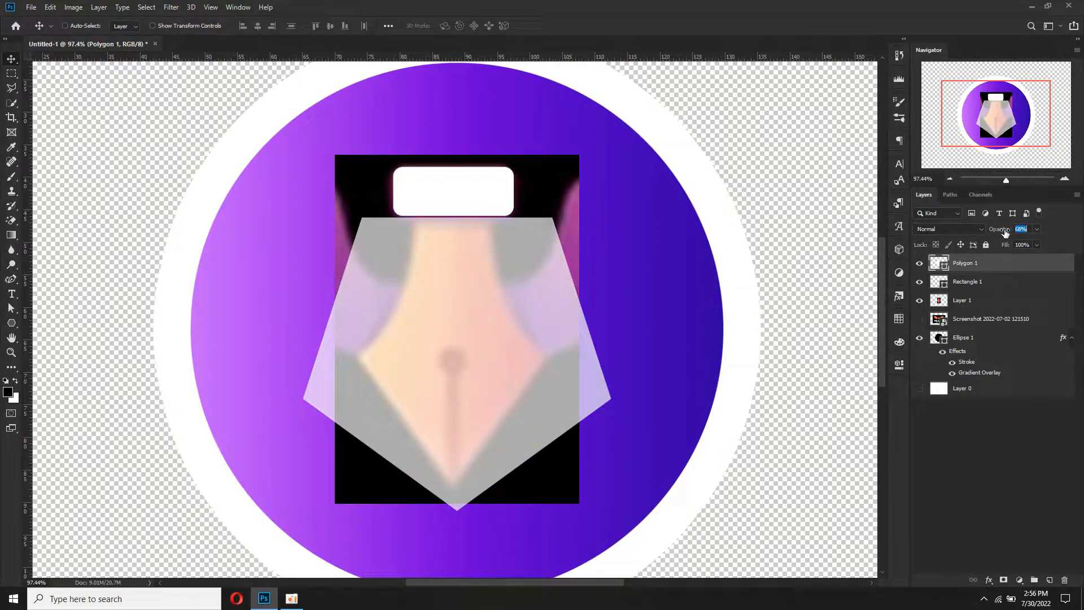
key("ctrl+t")
left_click_drag(610, 363, 553, 363)
left_click_drag(454, 367, 450, 347)
left_click_drag(454, 199, 447, 224)
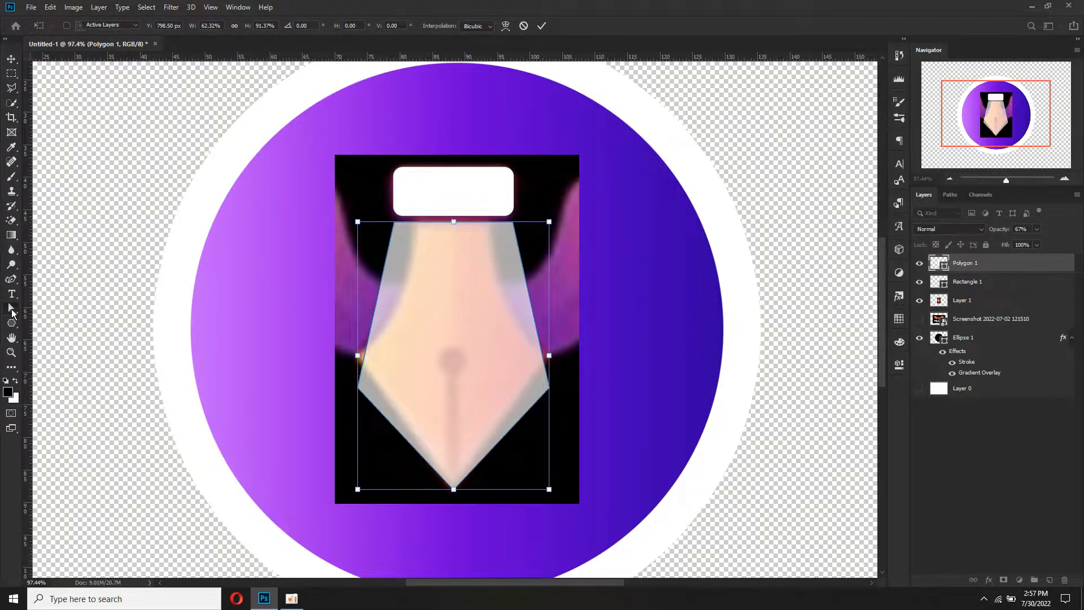
- Move the pentagon's two upper corner points inward to match the narrow neck of the reference nib
left_click(11, 308)
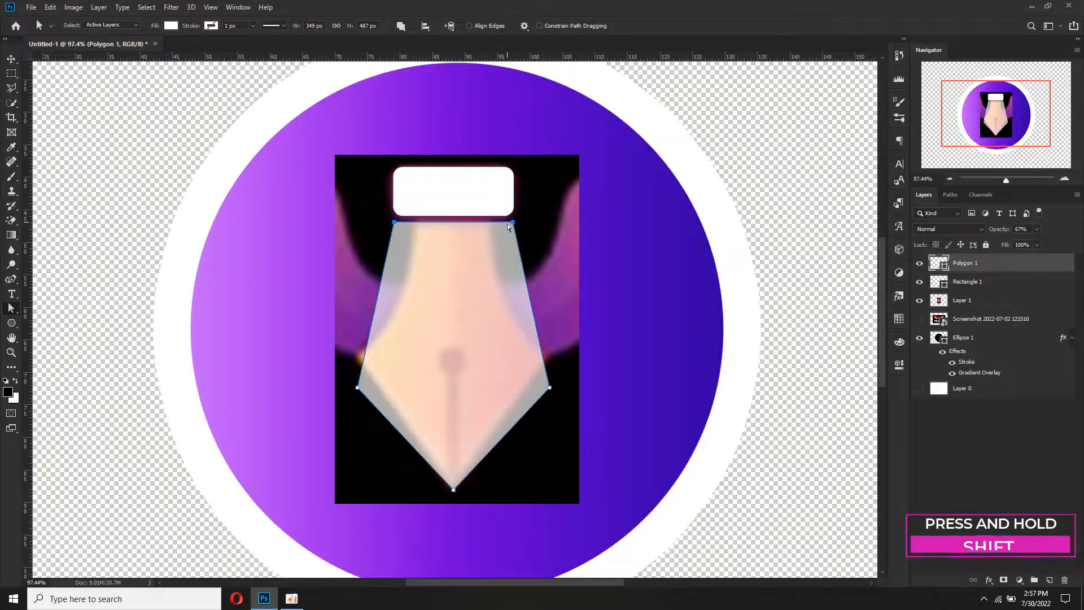
scroll(475, 235, "up", 10)
scroll(495, 234, "up", 3)
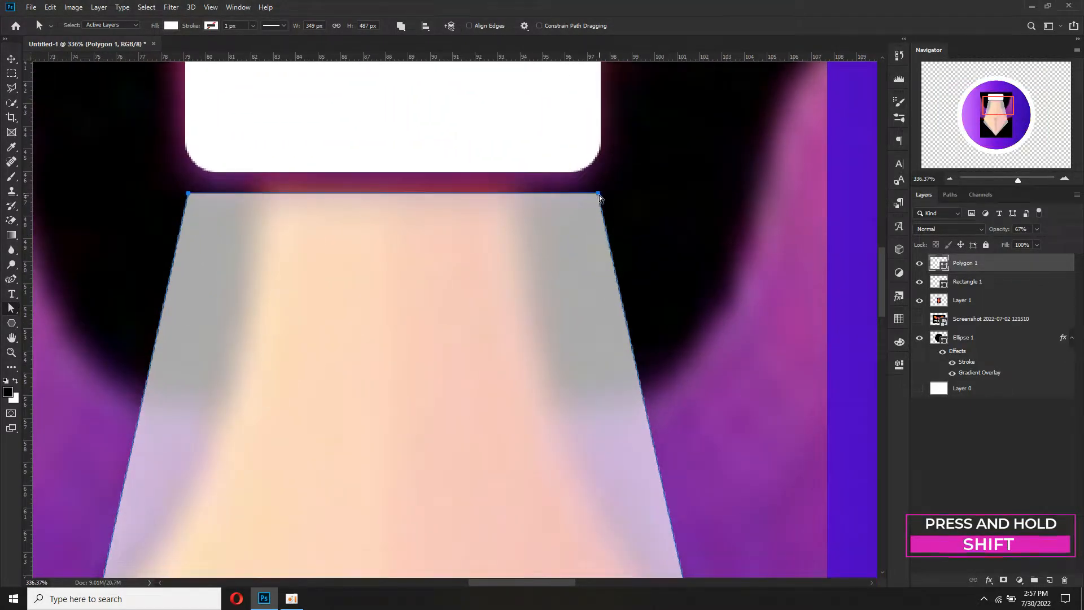
left_click_drag(600, 194, 559, 197)
left_click_drag(188, 194, 268, 198)
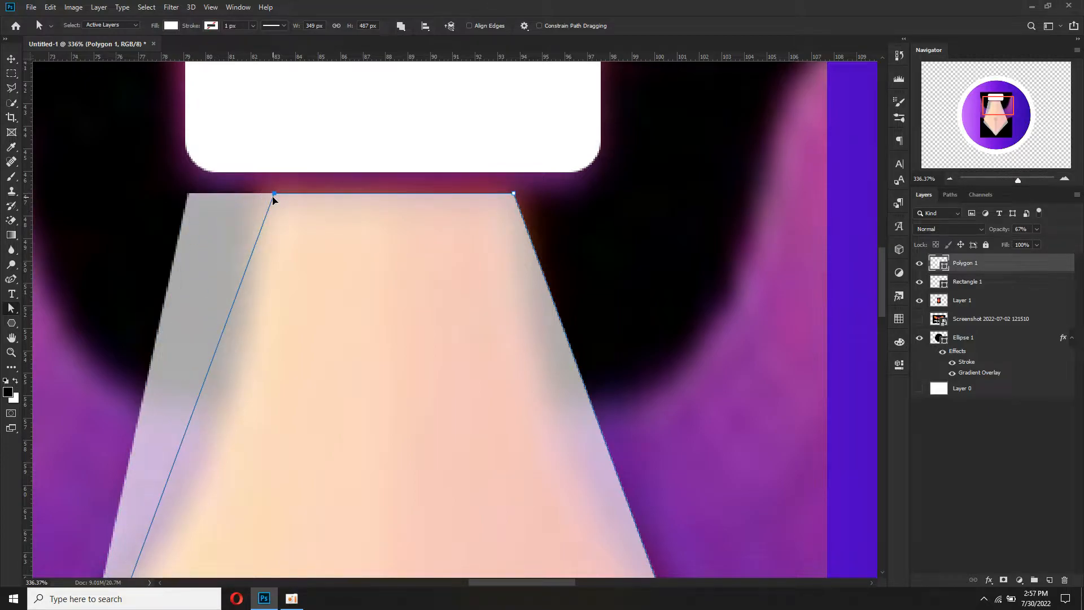
- Raise the polygon's two side points and adjust its tip point to match the reference nib's outline
scroll(388, 298, "down", 6)
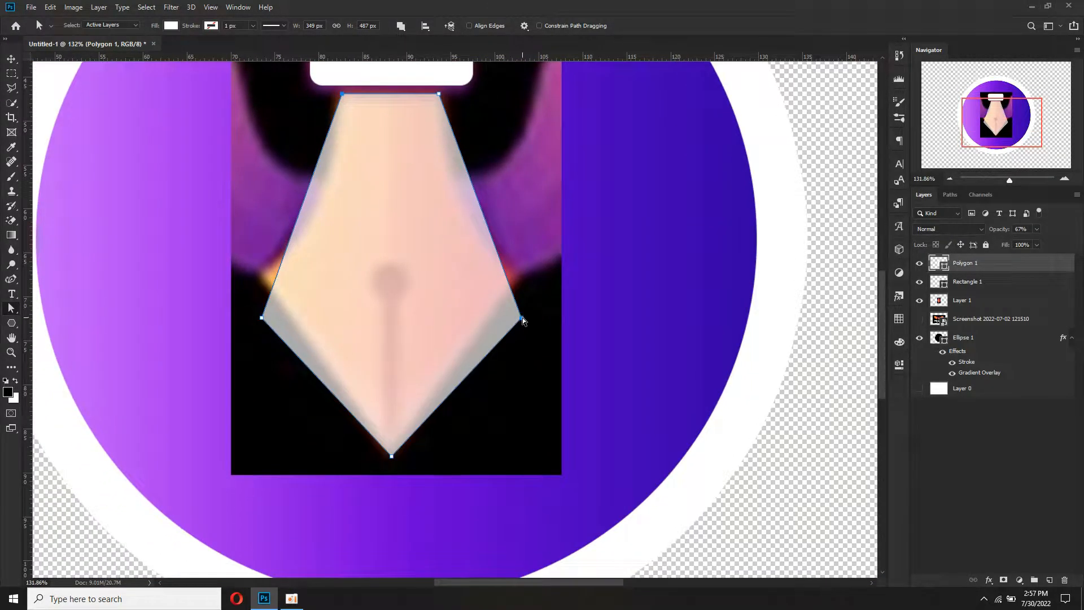
left_click_drag(263, 322, 263, 273)
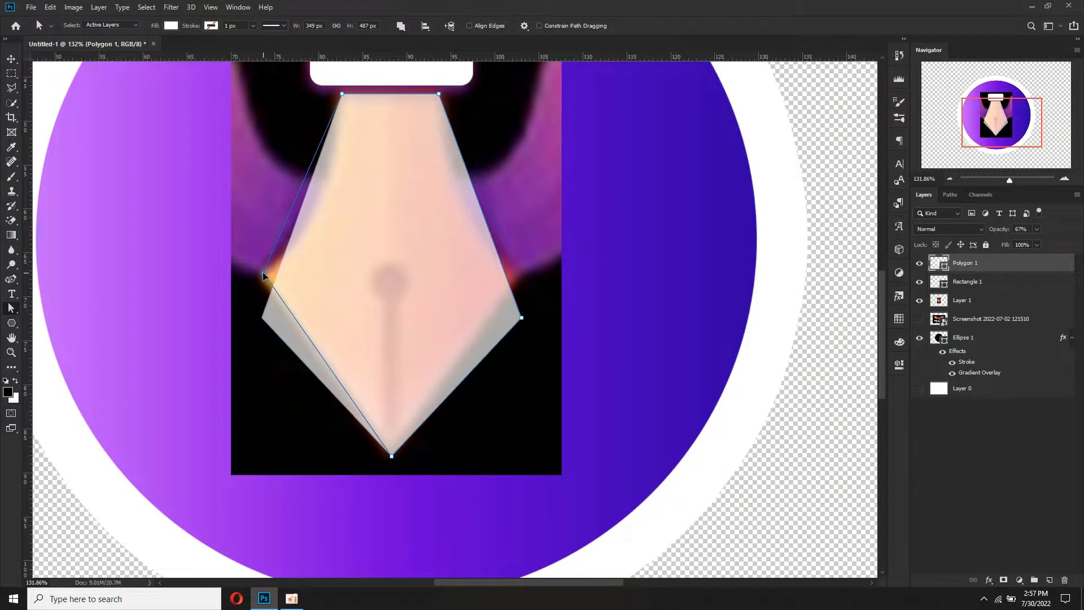
left_click_drag(520, 318, 515, 274)
left_click_drag(391, 456, 389, 453)
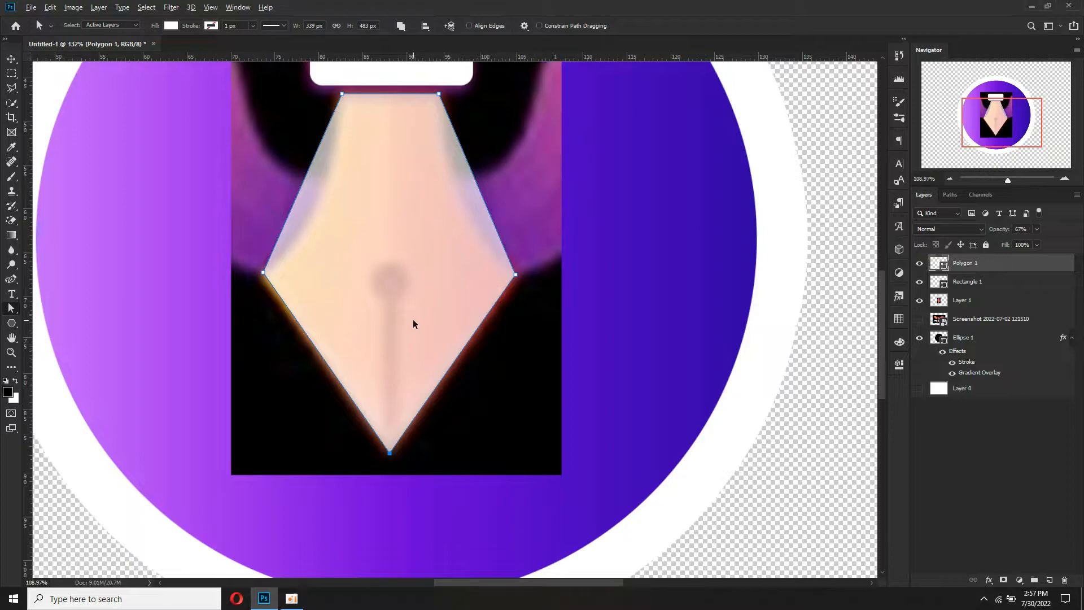
- Add one horizontal guide and two vertical guides across the nib body
scroll(412, 322, "down", 1)
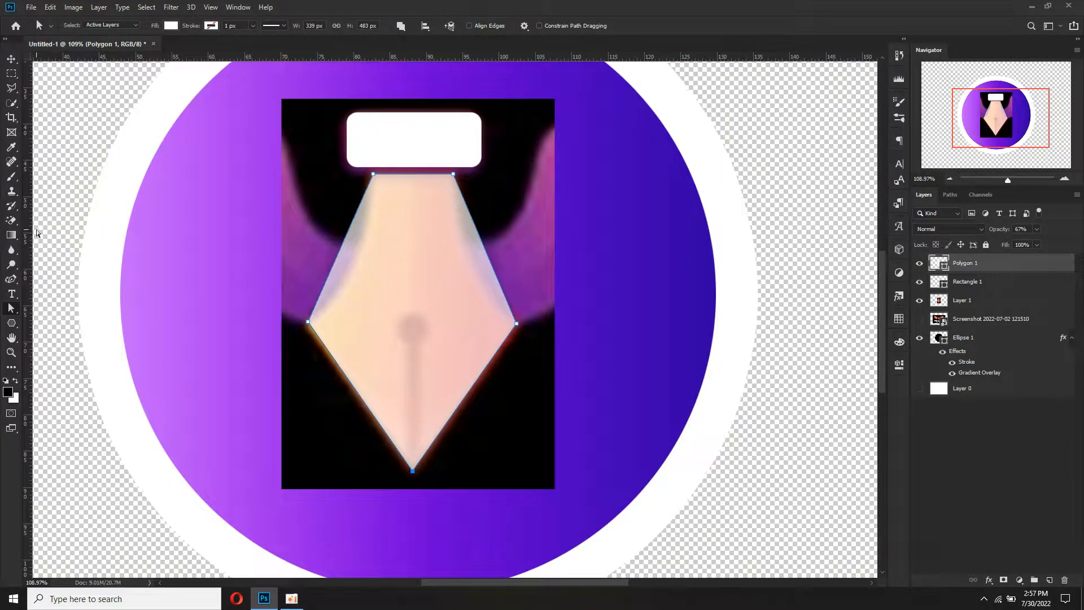
left_click_drag(394, 59, 413, 322)
left_click_drag(34, 238, 343, 279)
left_click_drag(29, 219, 488, 283)
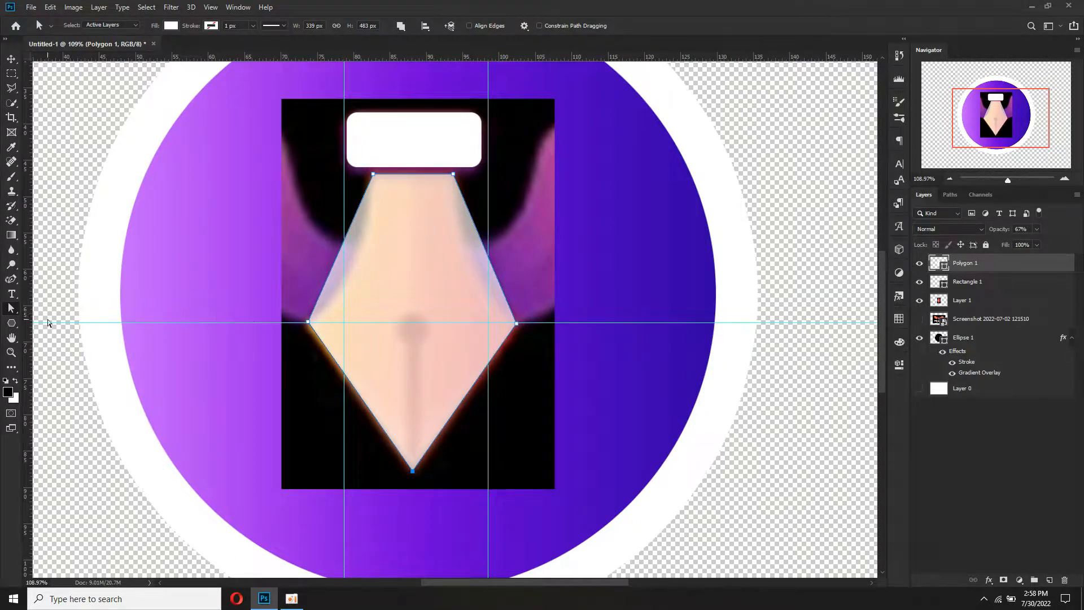
- Reposition the three guides so they cross at the middle of the reference nib's curved sides
key("v")
left_click_drag(58, 322, 53, 272)
mouse_move(361, 273)
left_mouse_down()
mouse_move(350, 280)
mouse_move(357, 270)
left_mouse_up()
left_click_drag(490, 281, 474, 281)
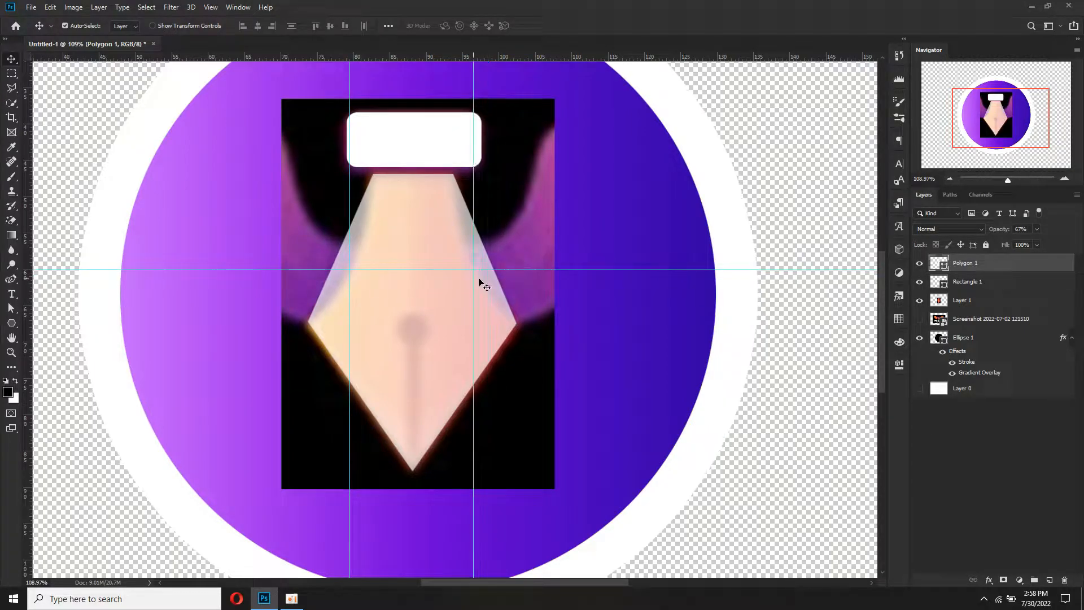
scroll(496, 300, "up", 3)
scroll(440, 290, "up", 2)
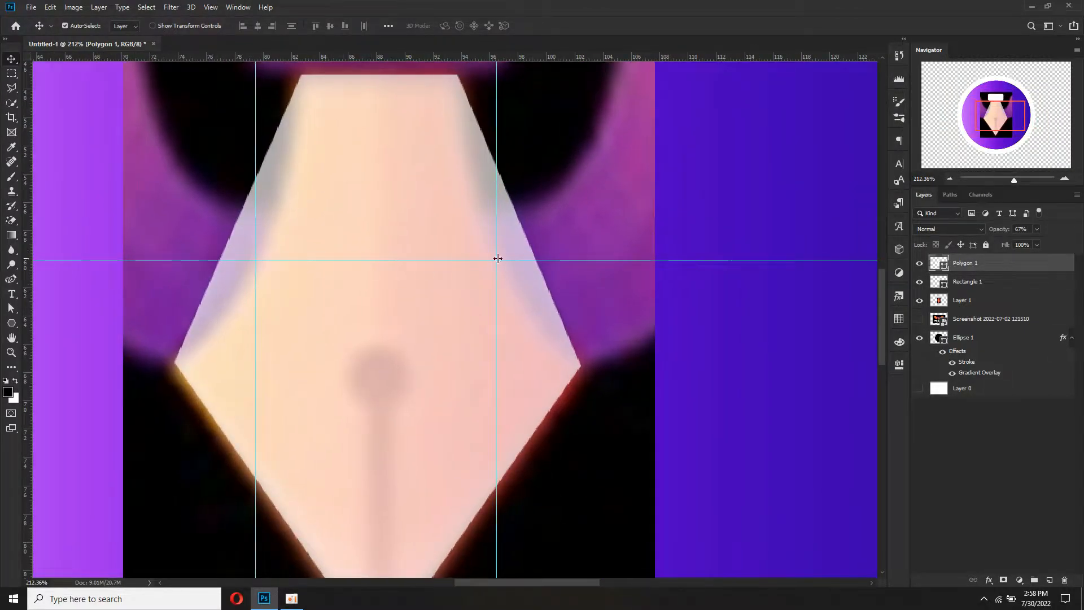
left_click_drag(496, 262, 501, 278)
scroll(501, 278, "down", 3)
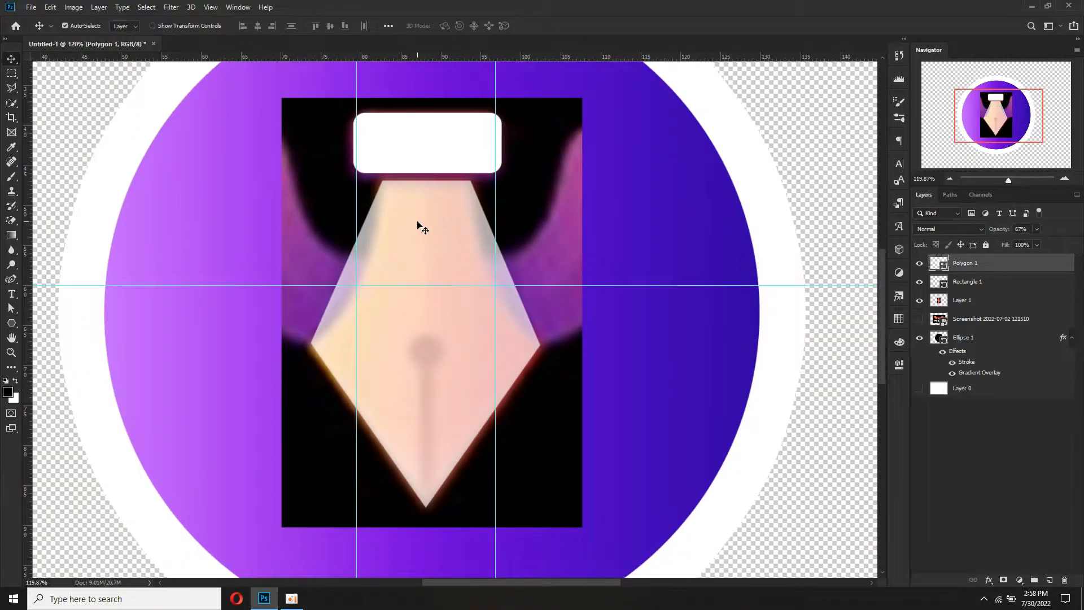
- Bend both upper sides of the nib shape inward to the guide intersections with the Curvature Pen tool
left_click(14, 280)
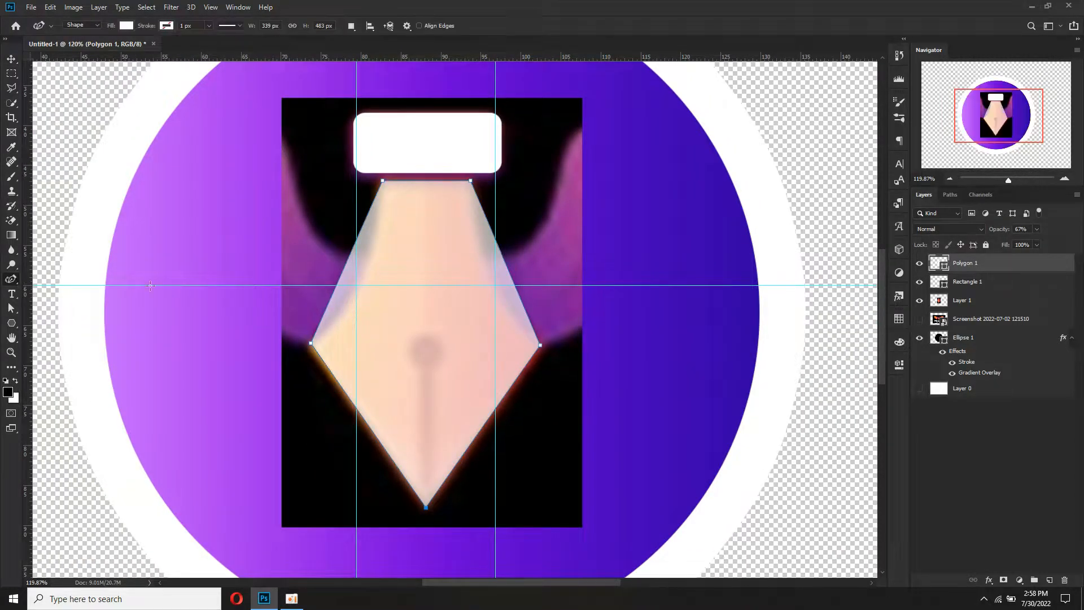
left_click_drag(345, 269, 357, 286)
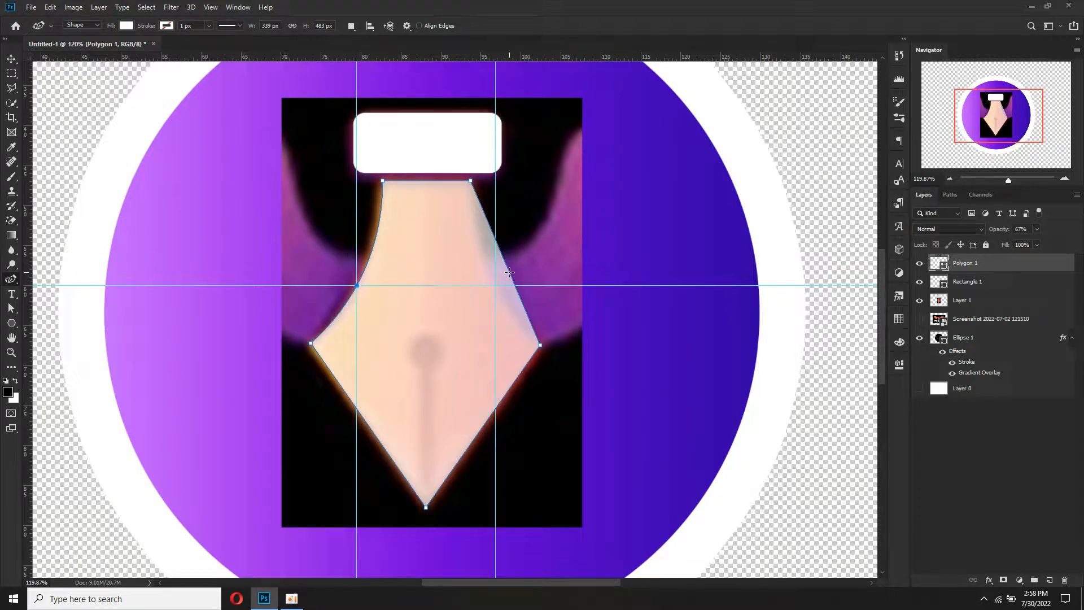
left_click_drag(509, 272, 495, 285)
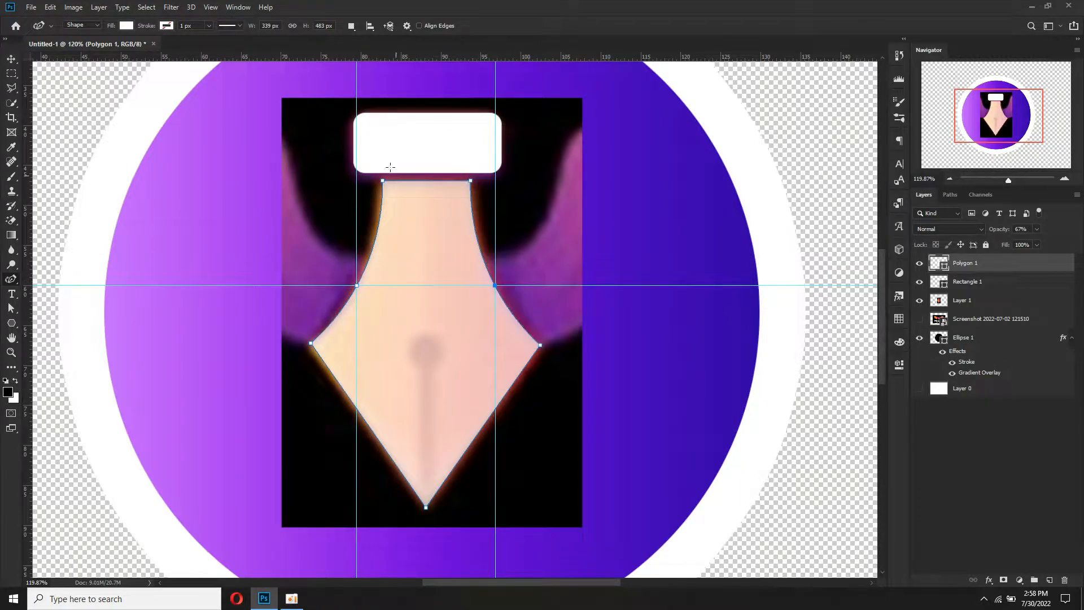
left_click(11, 59)
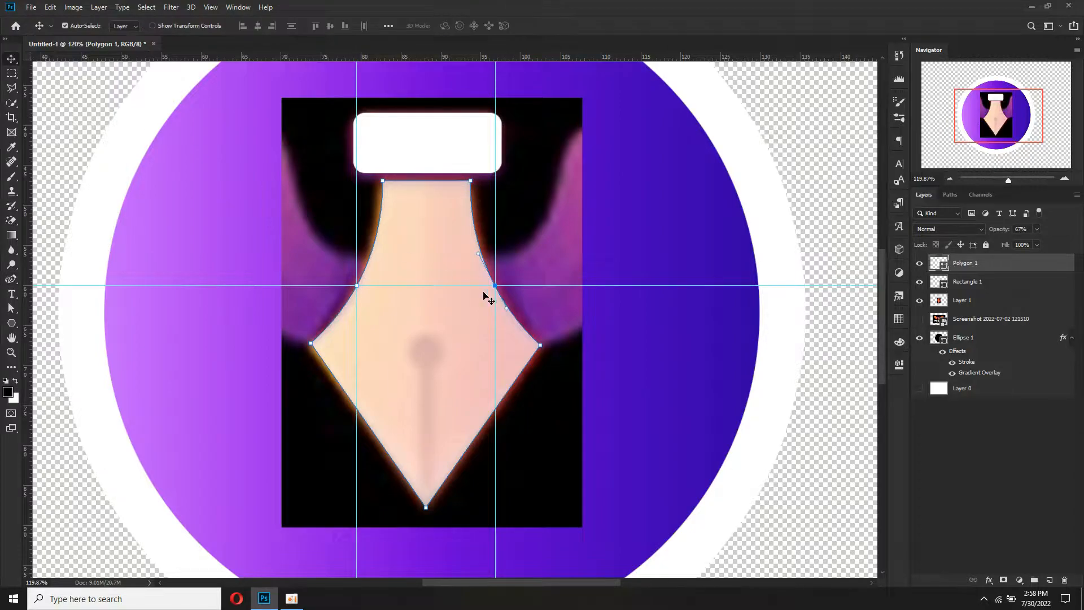
- Restore the nib shape's opacity to 100% and deselect its layer
scroll(491, 305, "down", 2)
left_click_drag(1005, 231, 1062, 231)
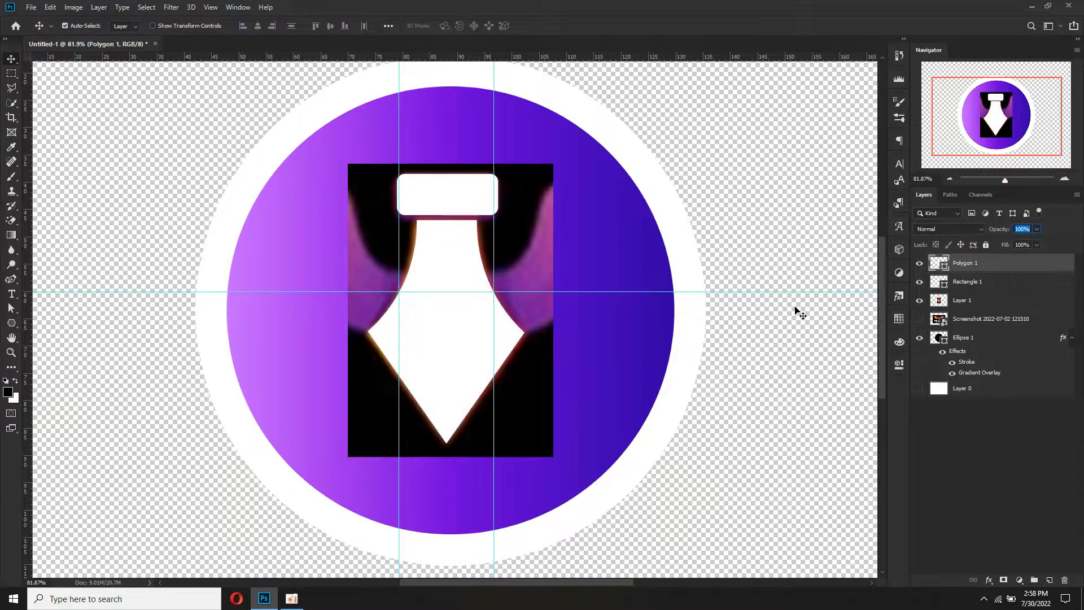
left_click(796, 310, "ctrl")
- Remove the two vertical guides and the horizontal guide from the canvas
scroll(484, 298, "up", 5)
left_click_drag(348, 75, 28, 67)
left_click_drag(499, 69, 489, 40)
left_click_drag(56, 287, 17, 234)
scroll(368, 397, "down", 5)
- Hide the pen nib reference image layer, Layer 1
left_click(980, 300)
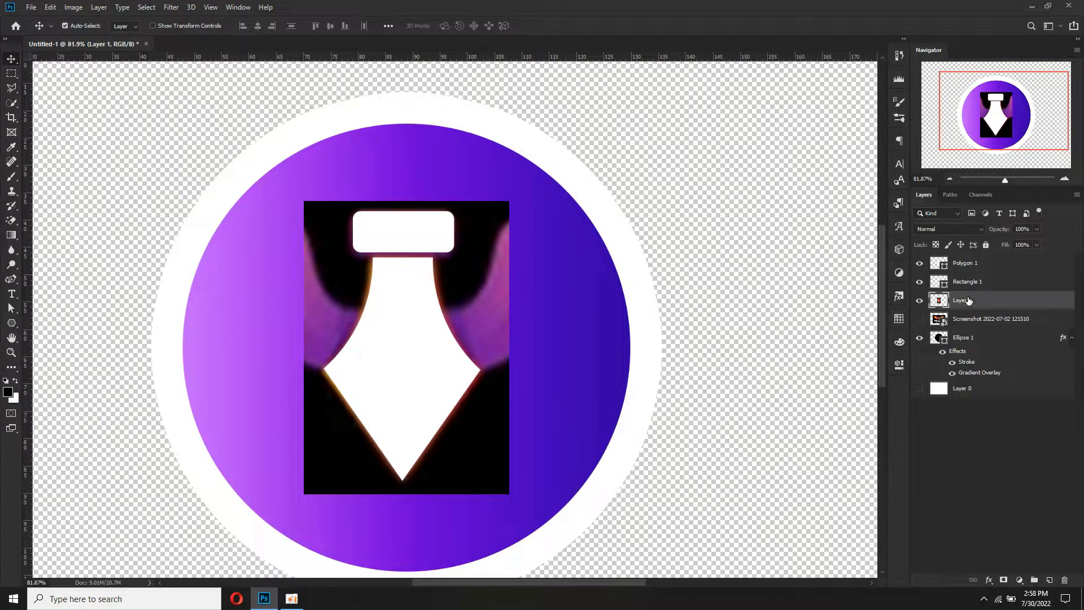
left_click(919, 300)
scroll(412, 380, "down", 2)
scroll(452, 399, "up", 1)
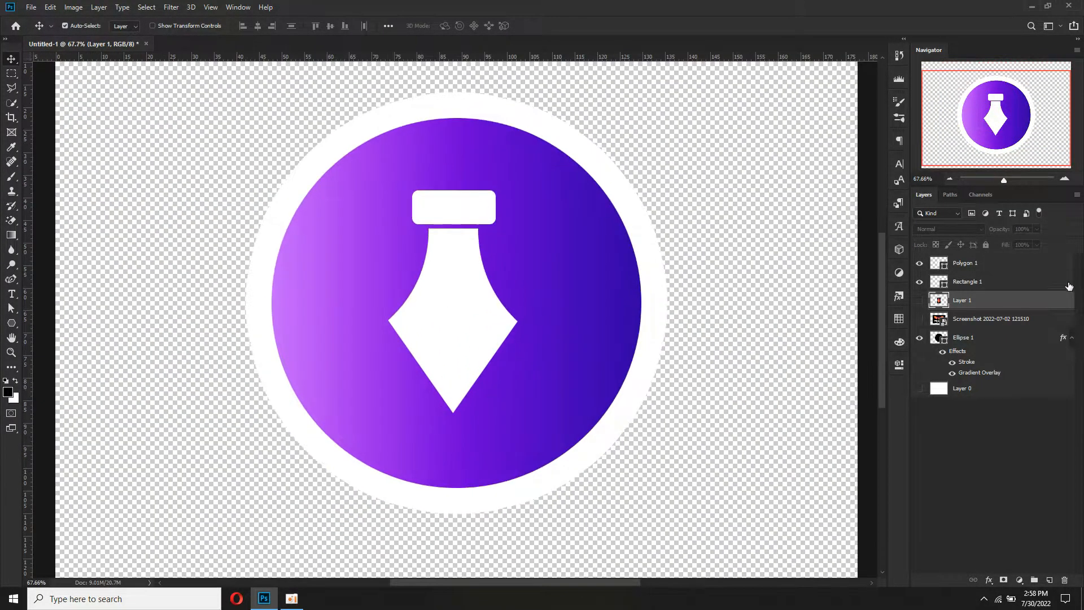
- Link the cap's Rectangle 1 layer with the nib body's Polygon 1 layer
left_click(982, 282)
left_click(973, 264, "shift")
right_click(971, 264)
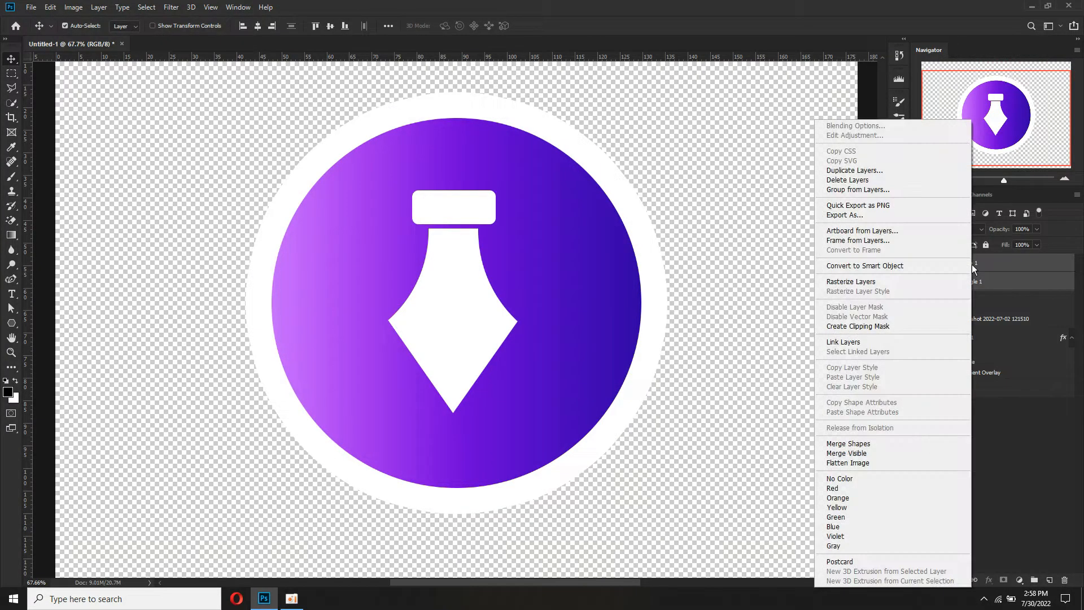
left_click(861, 341)
- Enlarge the linked cap and nib body to about 408 by 702 px and reposition them within the circle
key("ctrl+t")
left_click_drag(512, 193, 527, 165)
left_click(541, 25)
left_click_drag(468, 272, 466, 279)
scroll(474, 293, "down", 2)
scroll(487, 315, "up", 3)
left_click_drag(519, 379, 523, 330)
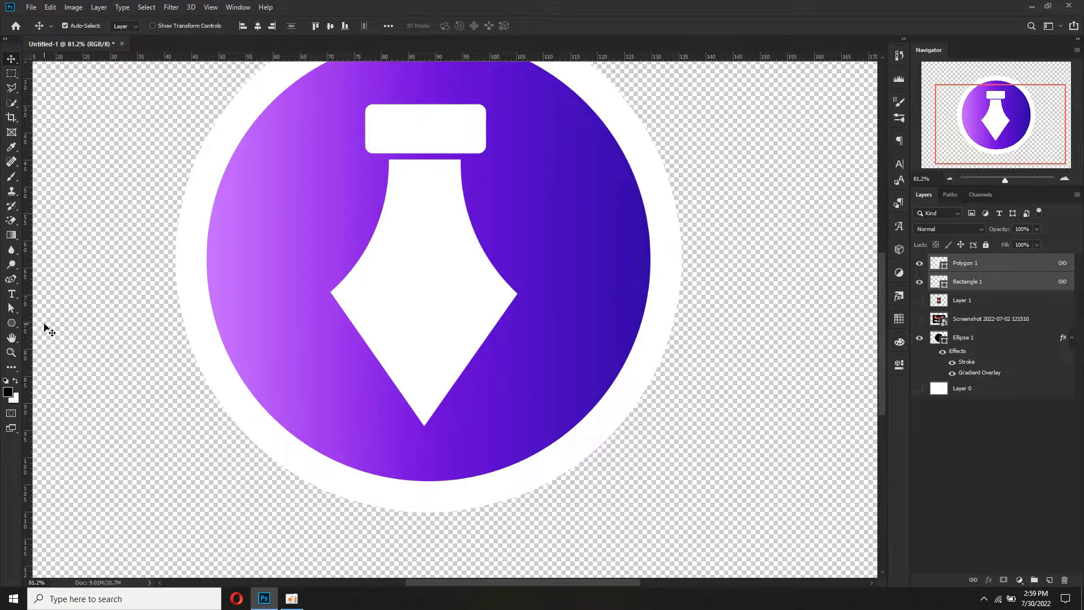
- Draw a circle about 138 px in diameter on the empty canvas beside the logo
right_click(12, 322)
left_click(62, 354)
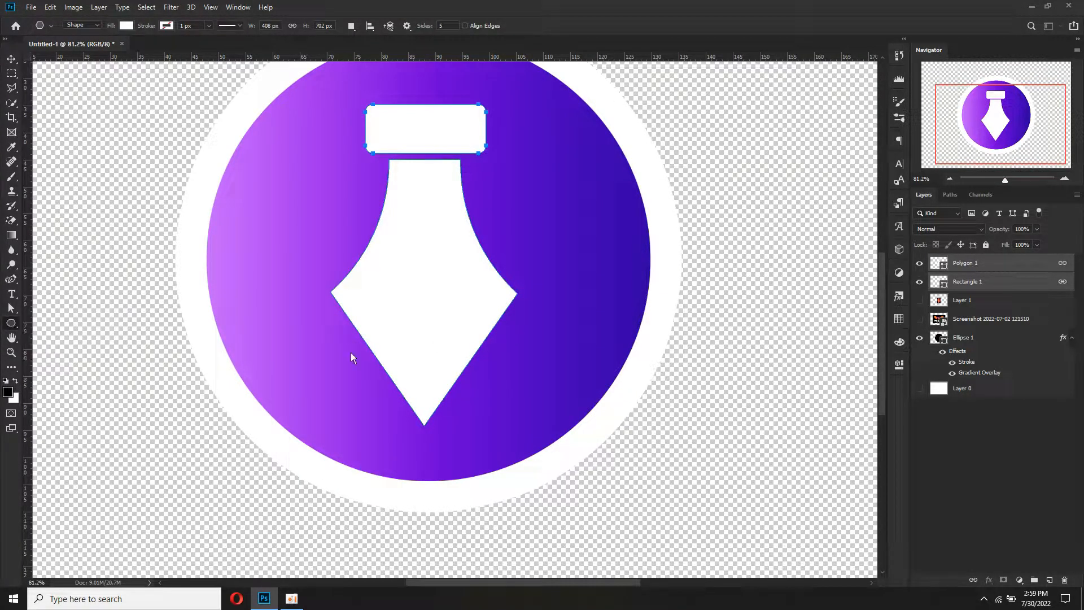
left_click_drag(751, 292, 815, 354)
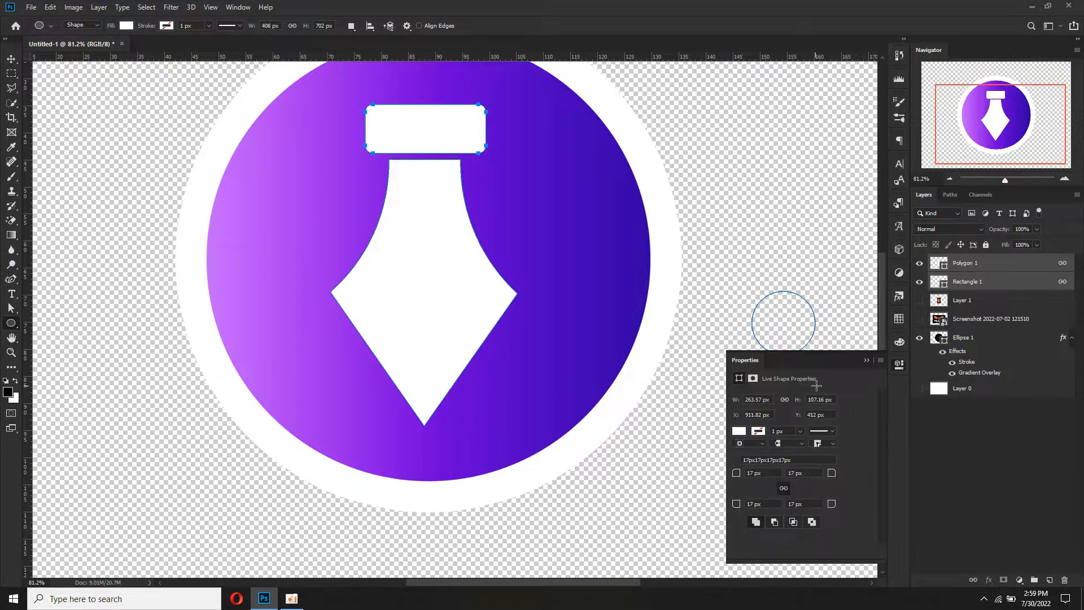
left_click(898, 365)
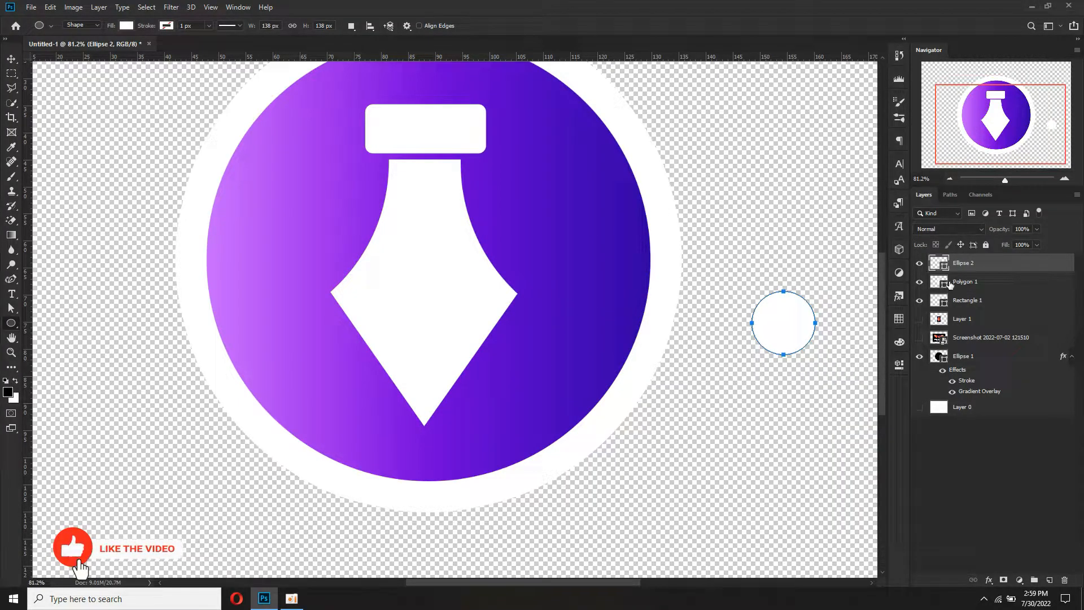
- Change the small circle's fill color to black
double_click(946, 269)
left_click_drag(813, 407, 739, 526)
left_click(986, 380)
- Move the black circle onto the widest part of the nib body and shrink it slightly
key("v")
left_click_drag(775, 342, 417, 290)
key("ctrl+t")
left_click_drag(454, 257, 426, 283)
key("Return")
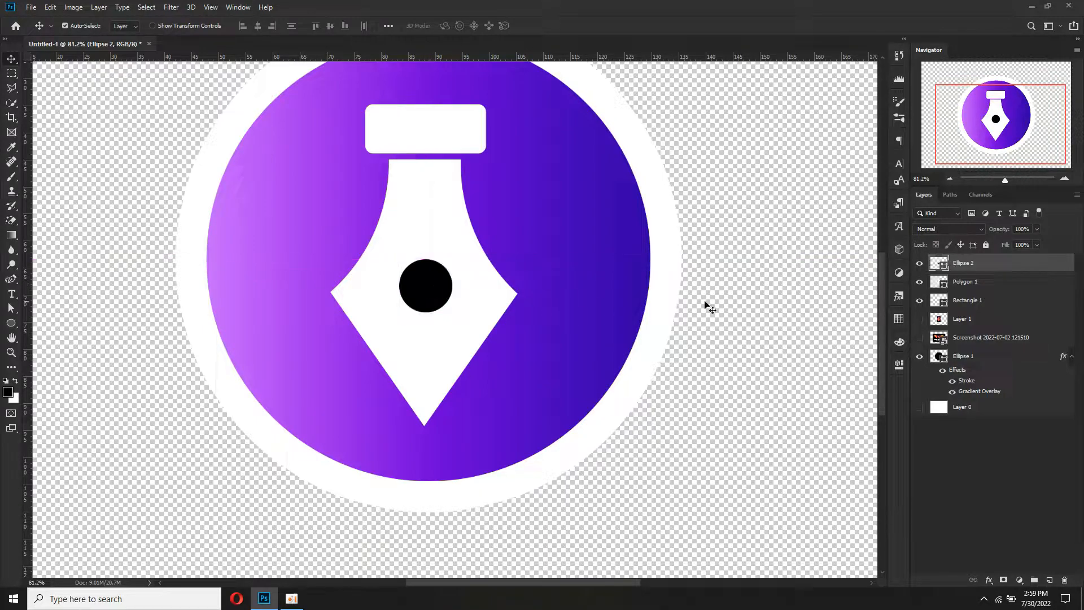
- Try aligning the black circle and nib body on their horizontal centers, and undo the alignment
left_click(978, 302)
left_click(981, 286)
left_click(966, 270, "shift")
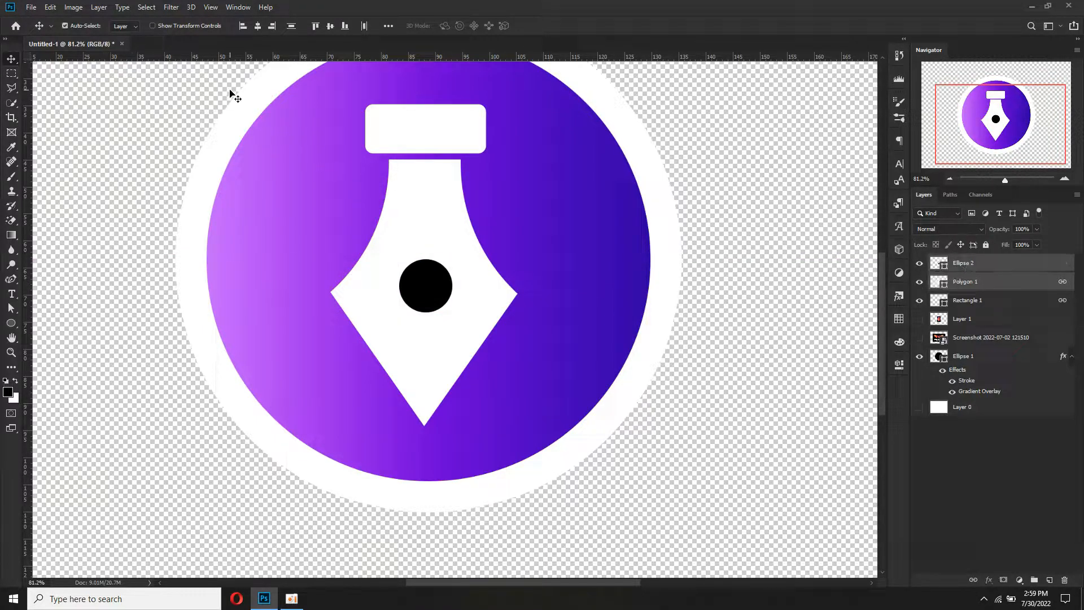
left_click(257, 26)
key("ctrl+z")
left_click(965, 287)
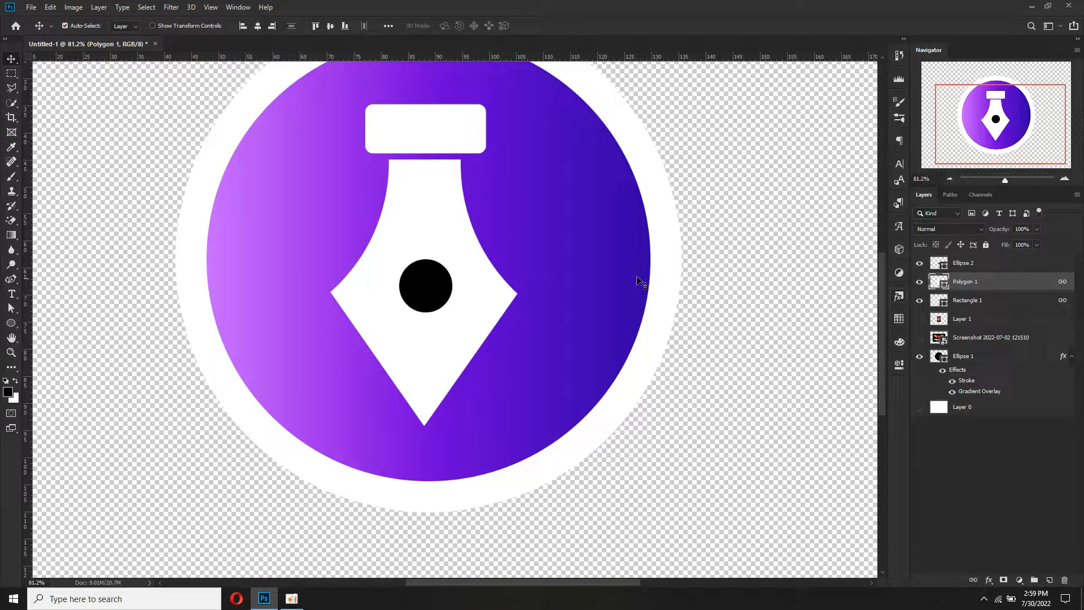
- Align the black circle and the nib body on their horizontal centers
left_click(431, 286, "shift")
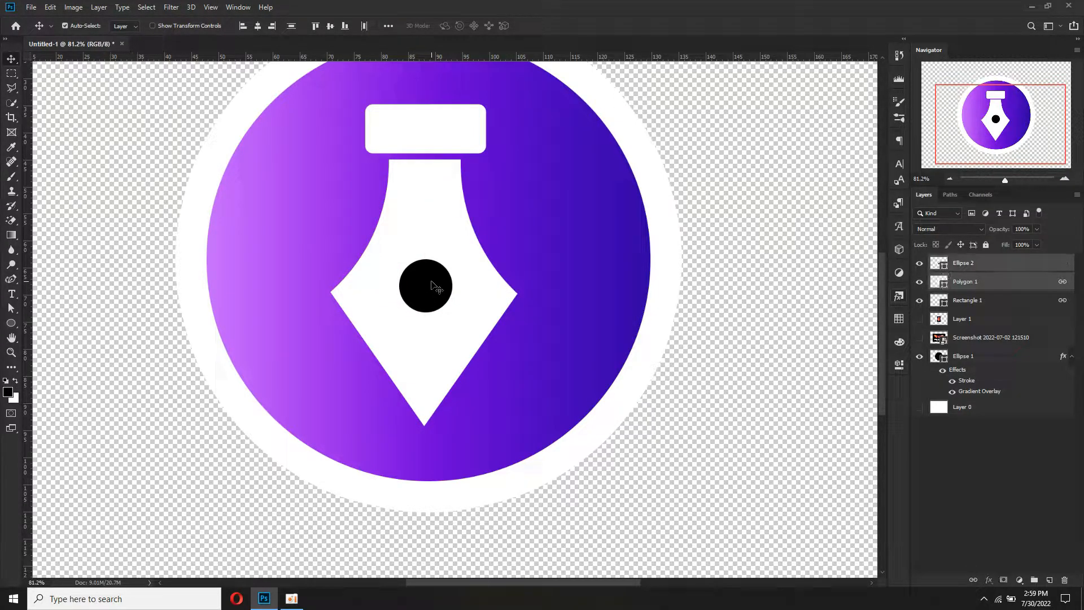
left_click(258, 26)
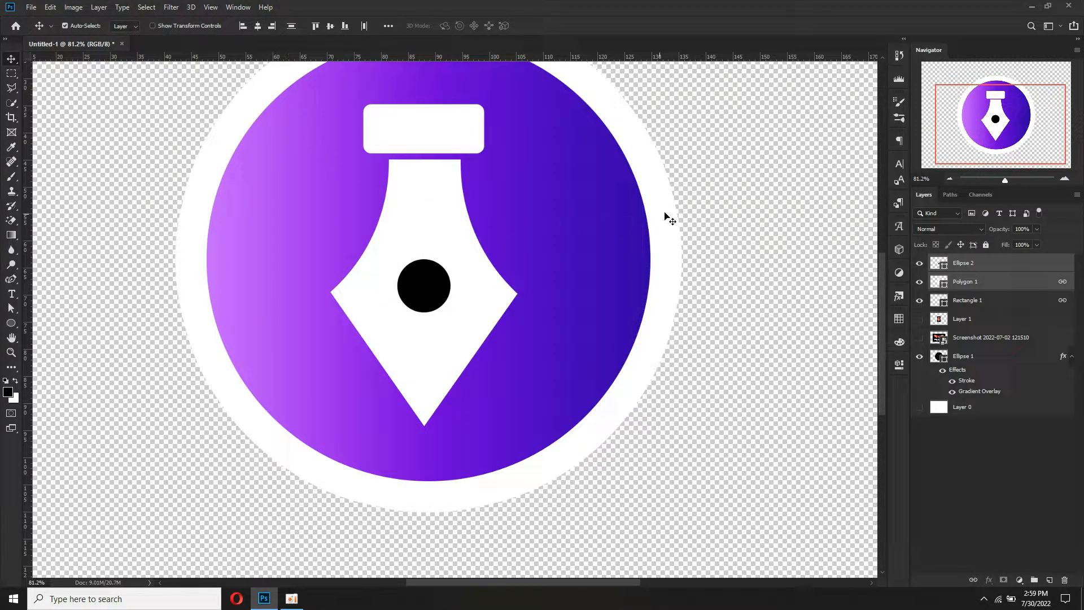
left_click(732, 170)
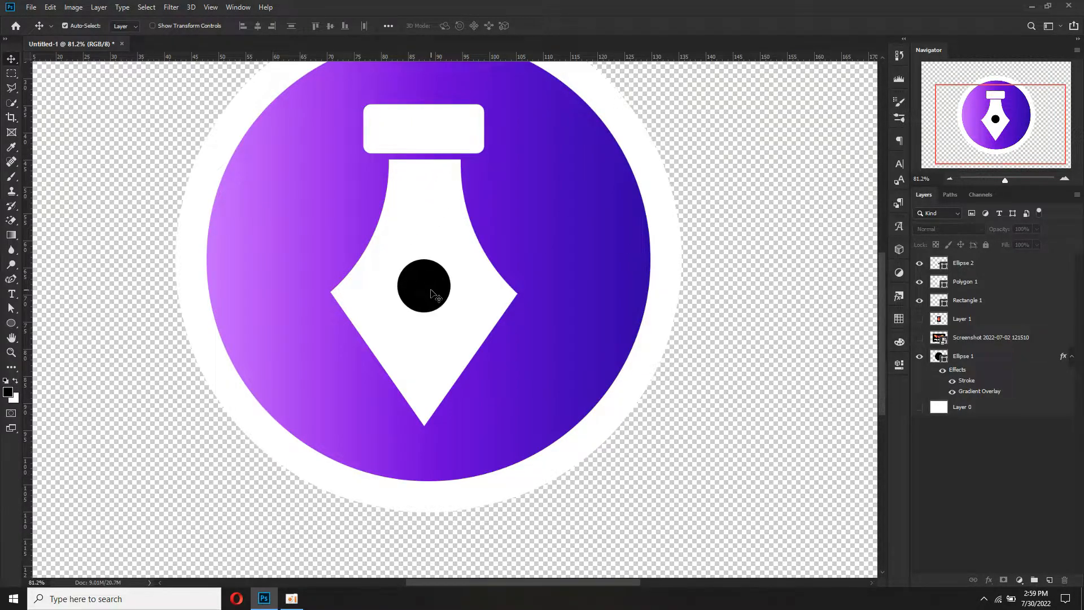
scroll(423, 286, "up", 2)
left_click(973, 301)
left_click(974, 269, "shift")
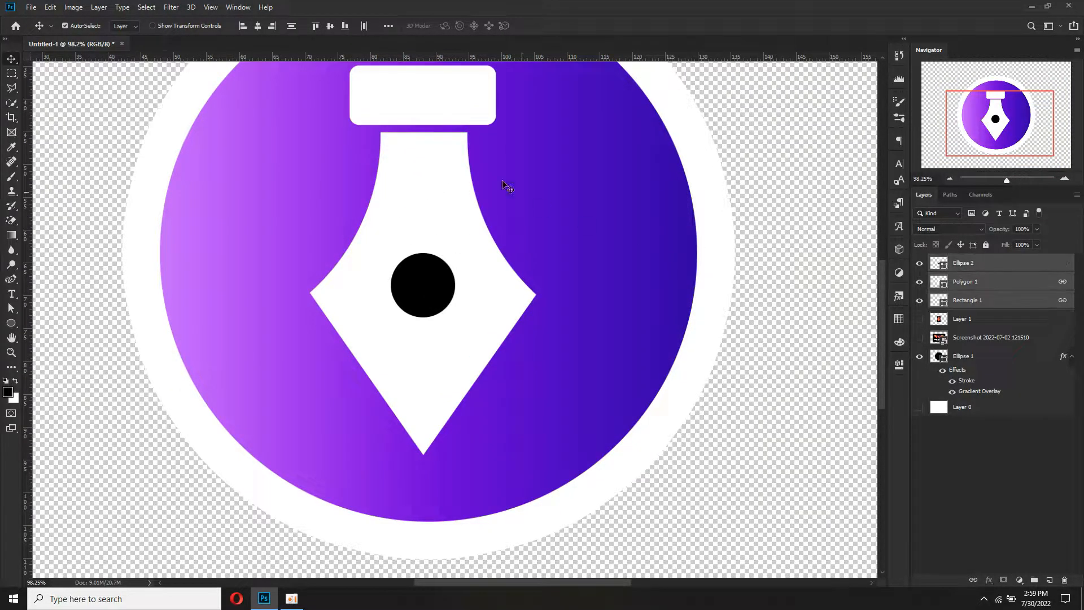
scroll(455, 252, "down", 3)
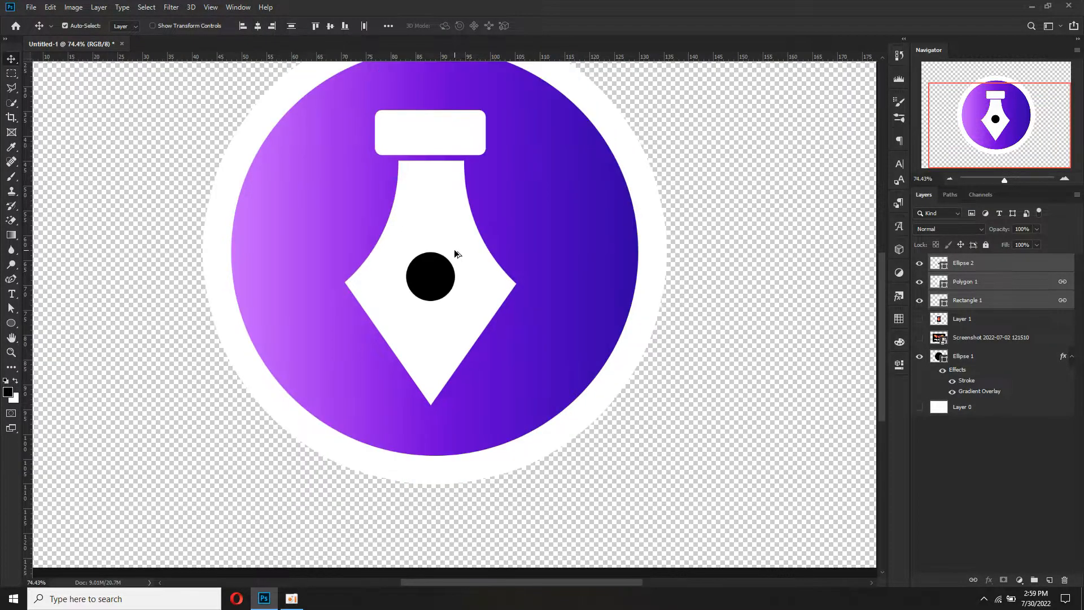
left_click(748, 209)
- Draw a black three-sided polygon about 700 px wide and 606 px high overlapping the logo beside the nib
scroll(457, 320, "up", 2)
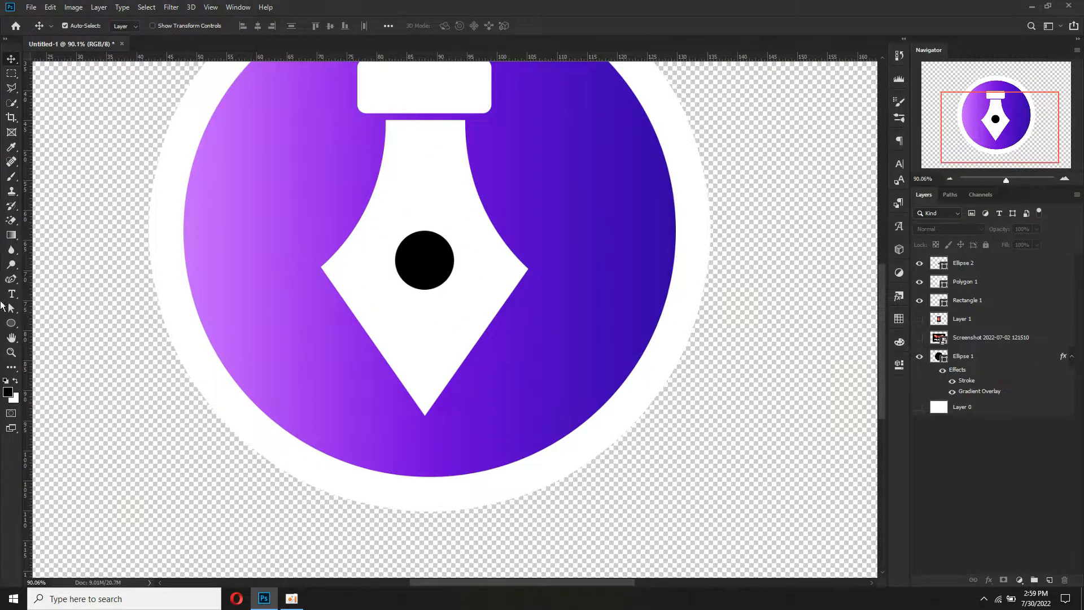
left_click(14, 320)
left_click(52, 356)
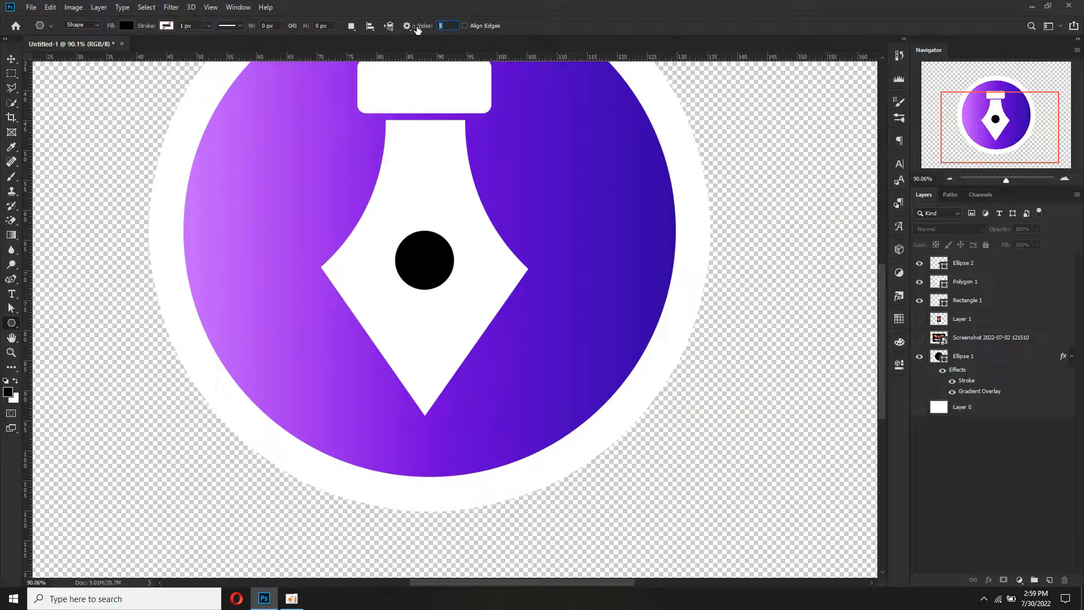
left_click_drag(605, 361, 605, 155)
right_click(607, 273)
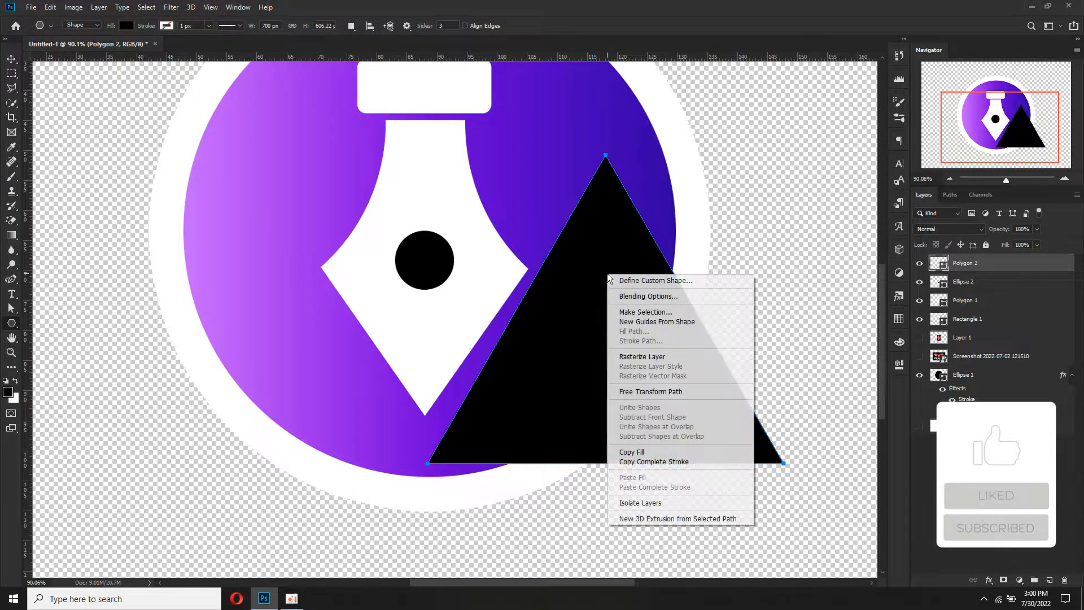
left_click(965, 264)
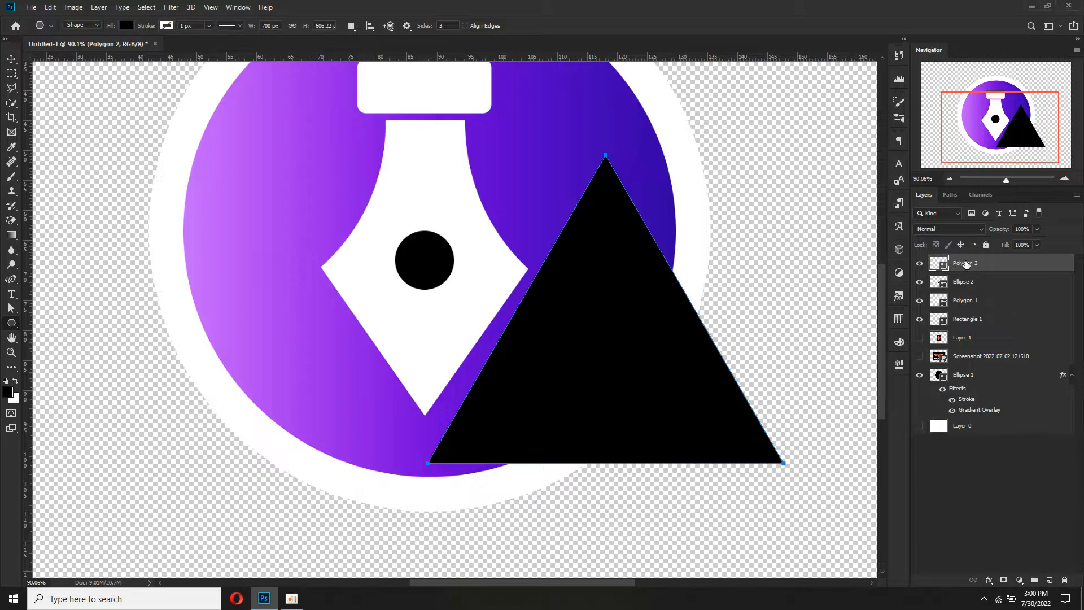
- Flip the black triangle vertically, narrow it to about 18% of its width, and place it under the black circle
key("ctrl+t")
right_click(617, 276)
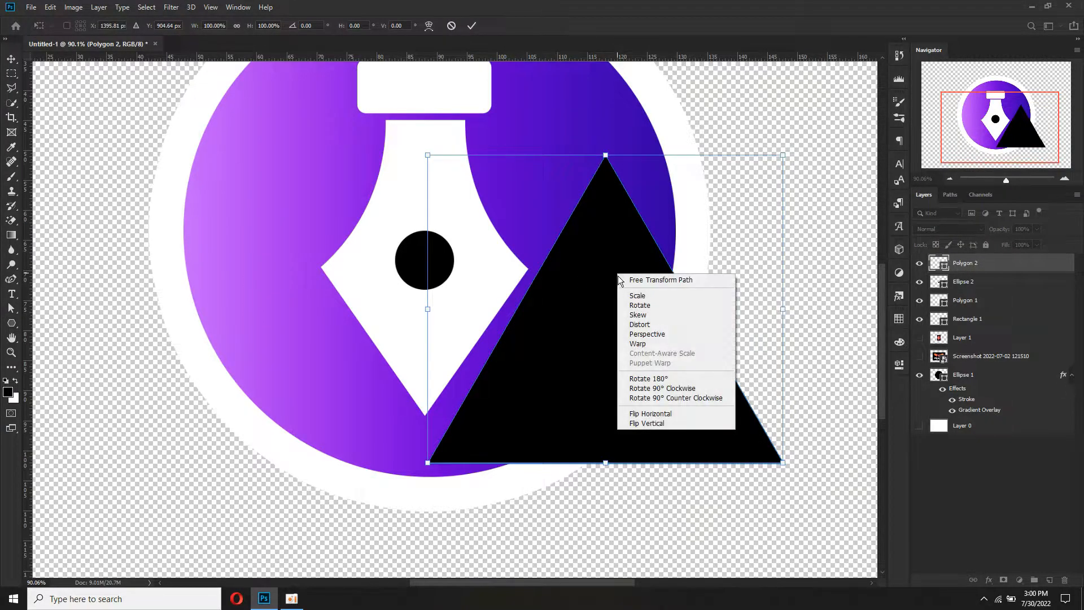
left_click(644, 424)
left_click_drag(784, 309, 638, 299)
left_click_drag(601, 250, 419, 363)
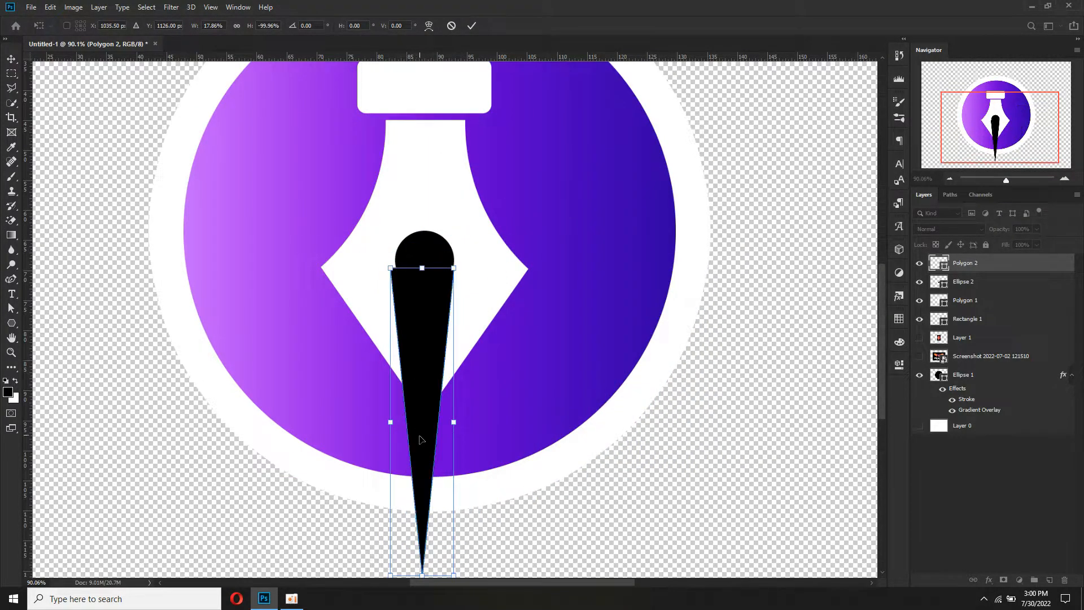
- Shorten the triangle to about 44% height and narrow it to about 8% width, centered beneath the black circle
scroll(434, 517, "down", 2)
left_click_drag(422, 529, 415, 361)
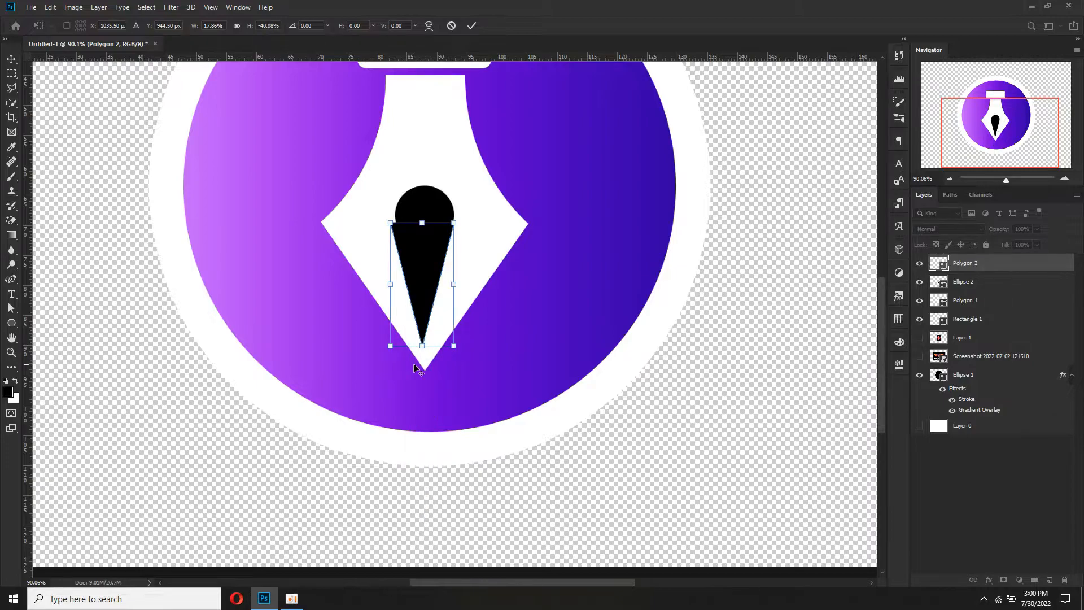
scroll(413, 364, "up", 2)
left_click_drag(429, 236, 454, 260)
left_click_drag(433, 350, 433, 368)
left_click_drag(431, 242, 427, 241)
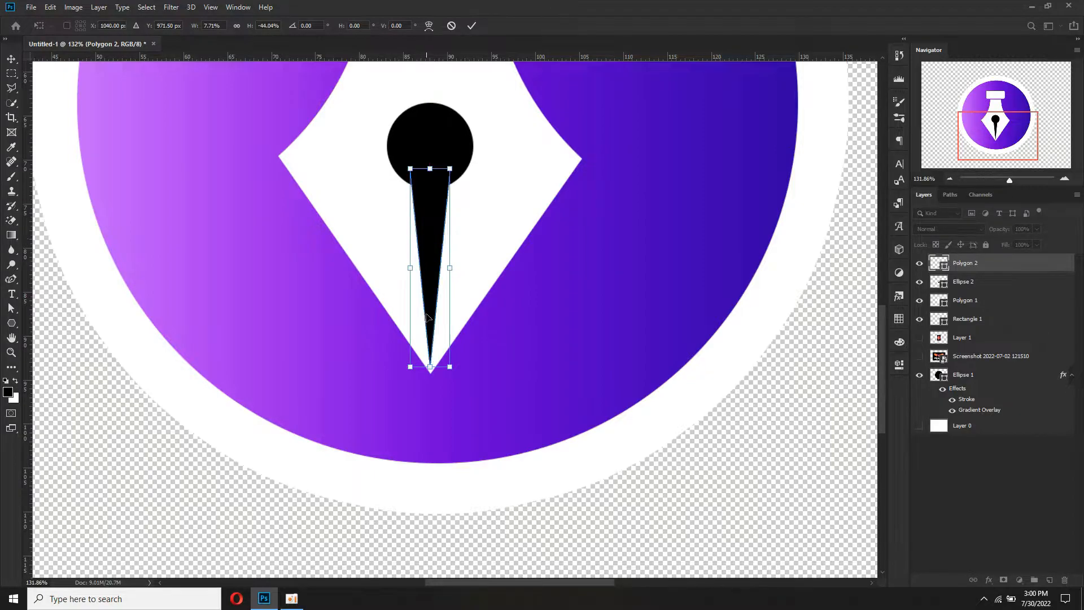
- Stretch the triangle's tip down to the nib's point, apply the transform, and deselect the shape
scroll(432, 376, "up", 3)
left_click_drag(433, 363, 434, 374)
scroll(435, 402, "up", 3)
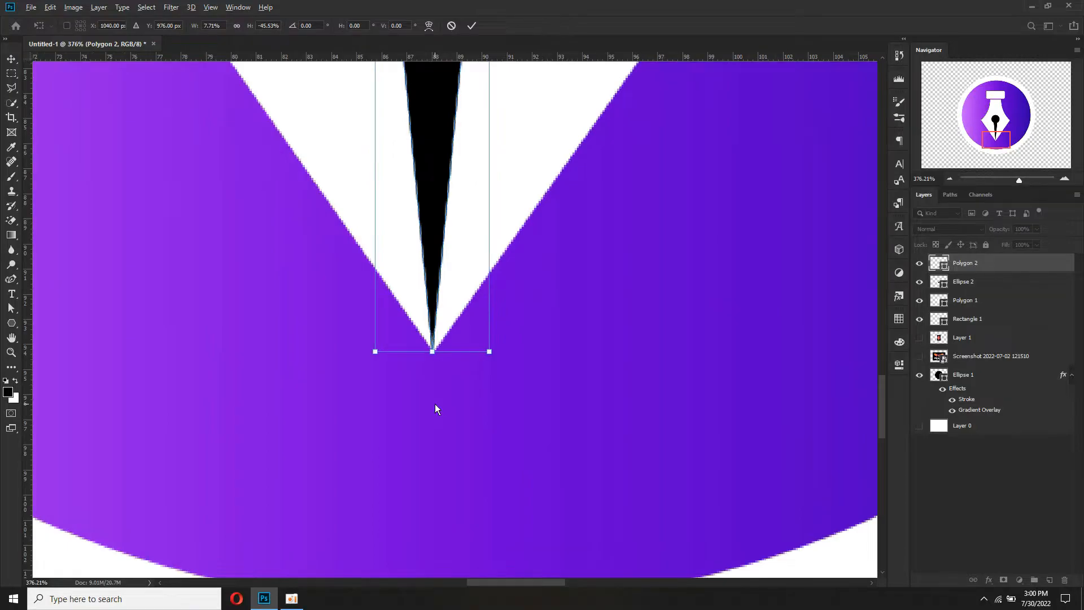
scroll(436, 384, "down", 5)
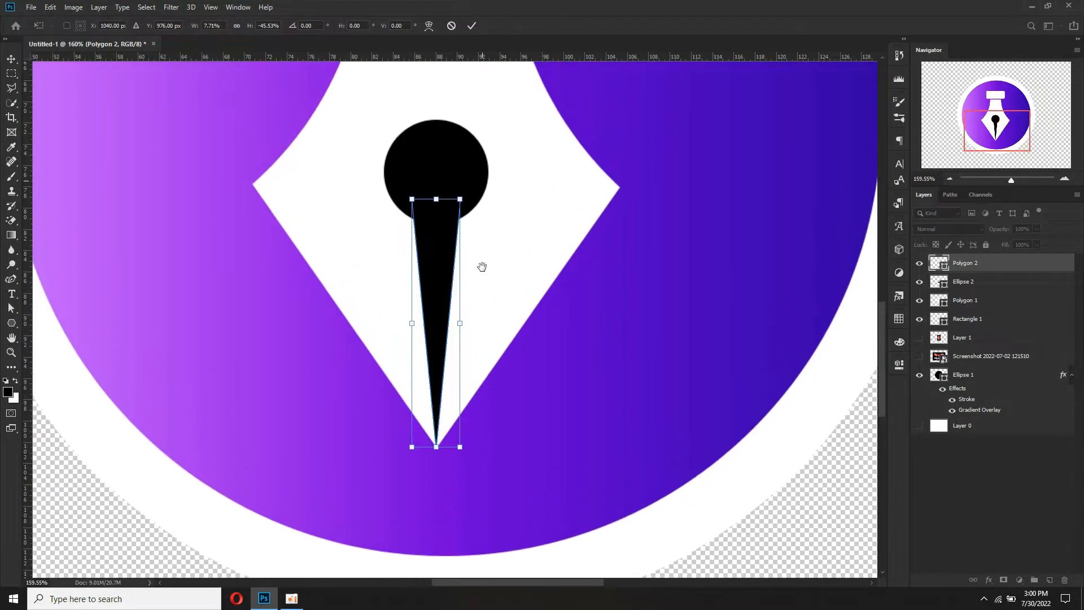
left_click(471, 25)
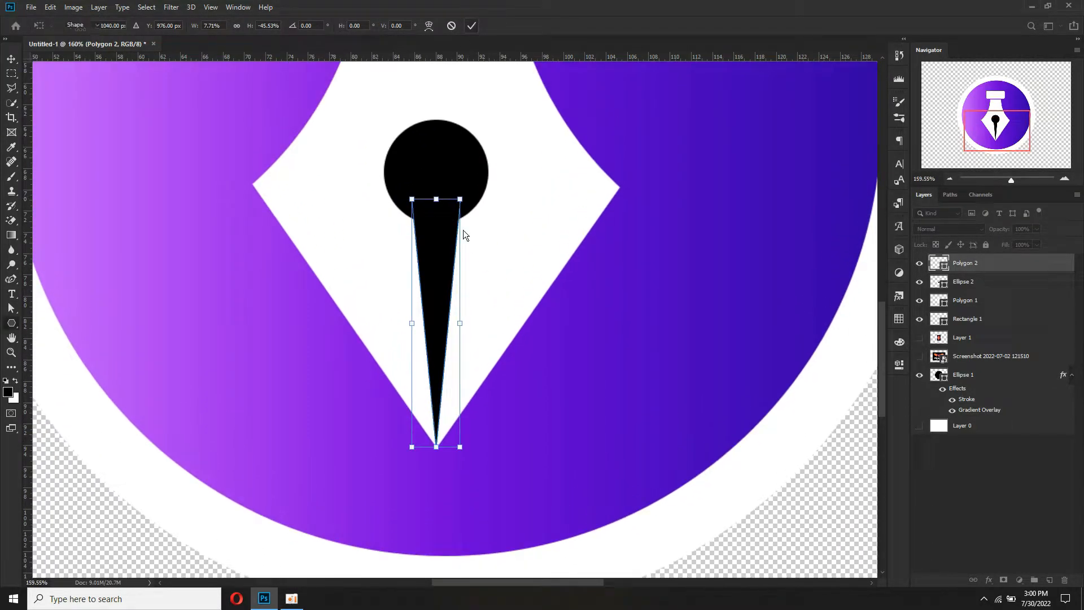
scroll(508, 342, "down", 2)
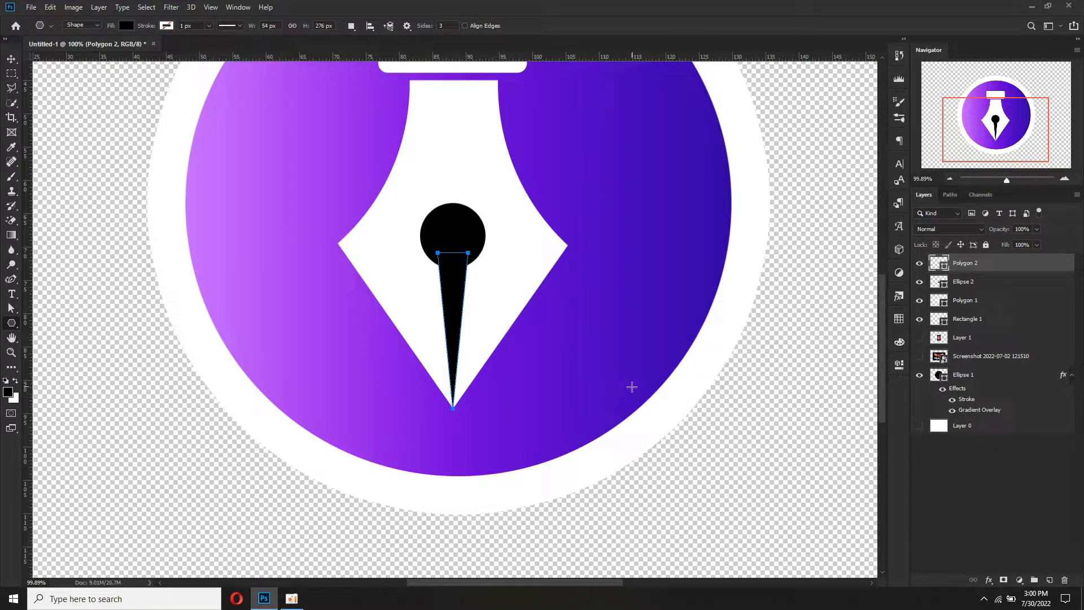
left_click(12, 59)
left_click(702, 459)
scroll(531, 420, "down", 1)
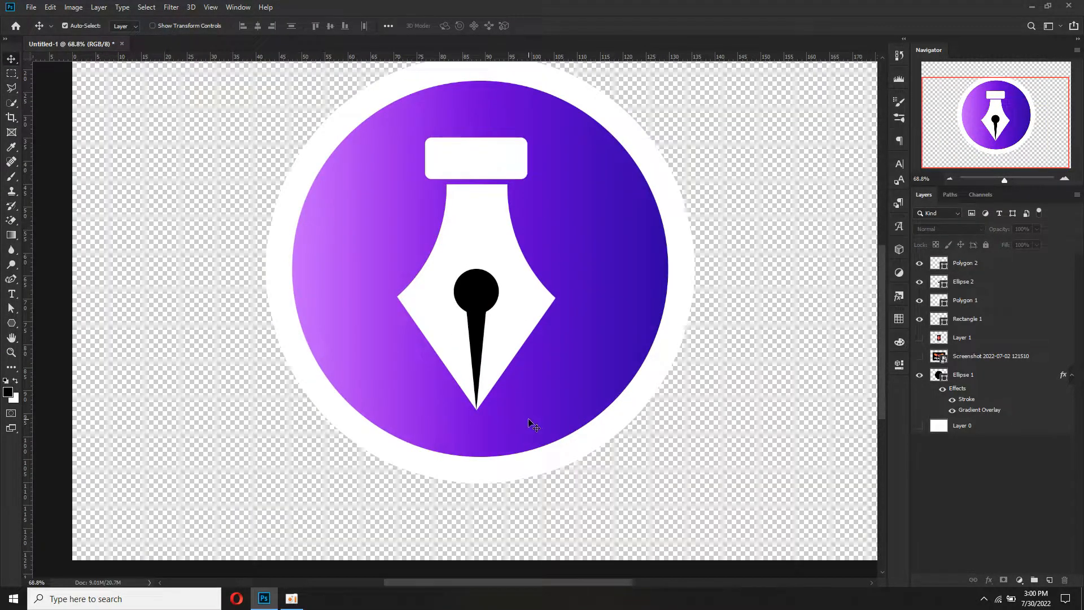
scroll(528, 366, "down", 2)
scroll(527, 362, "up", 1)
scroll(526, 359, "down", 1)
key("z")
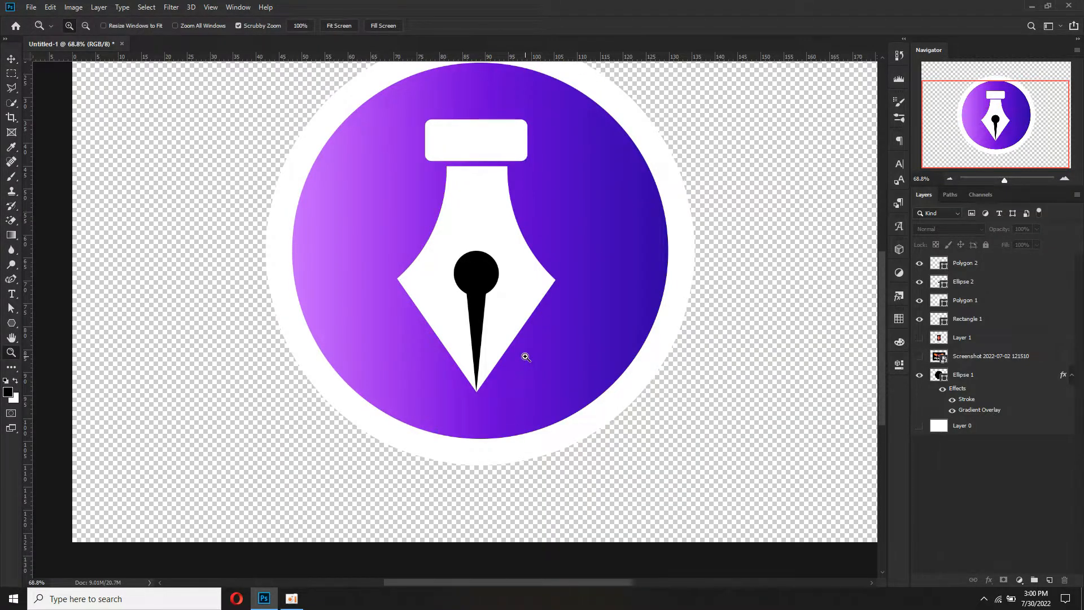
scroll(525, 357, "down", 1)
scroll(525, 357, "down", 4)
scroll(500, 372, "up", 3)
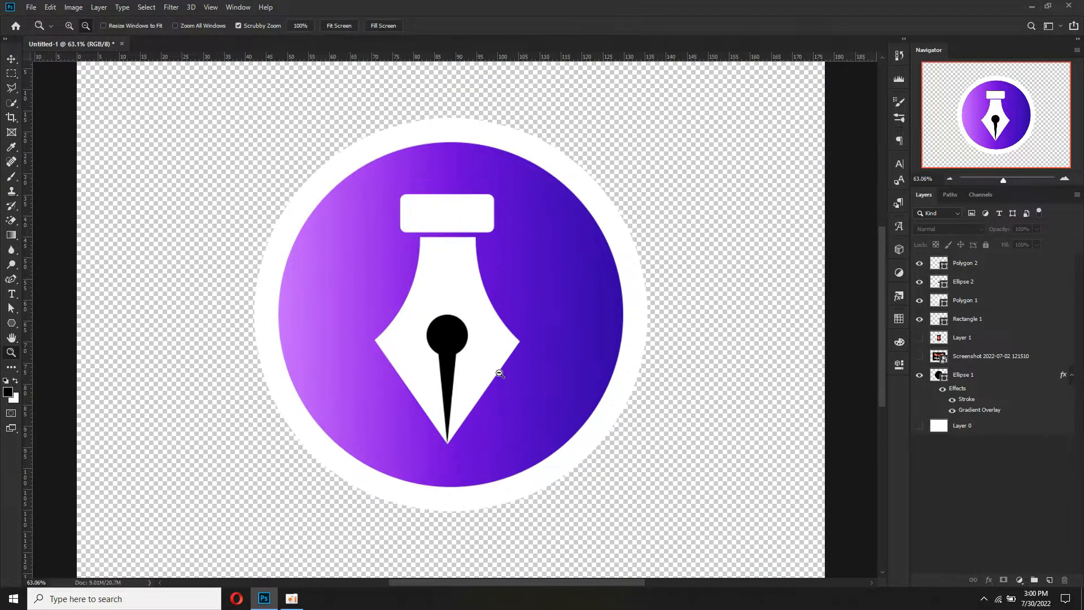
- Combine the black circle and the slit triangle into one smart object
key("v")
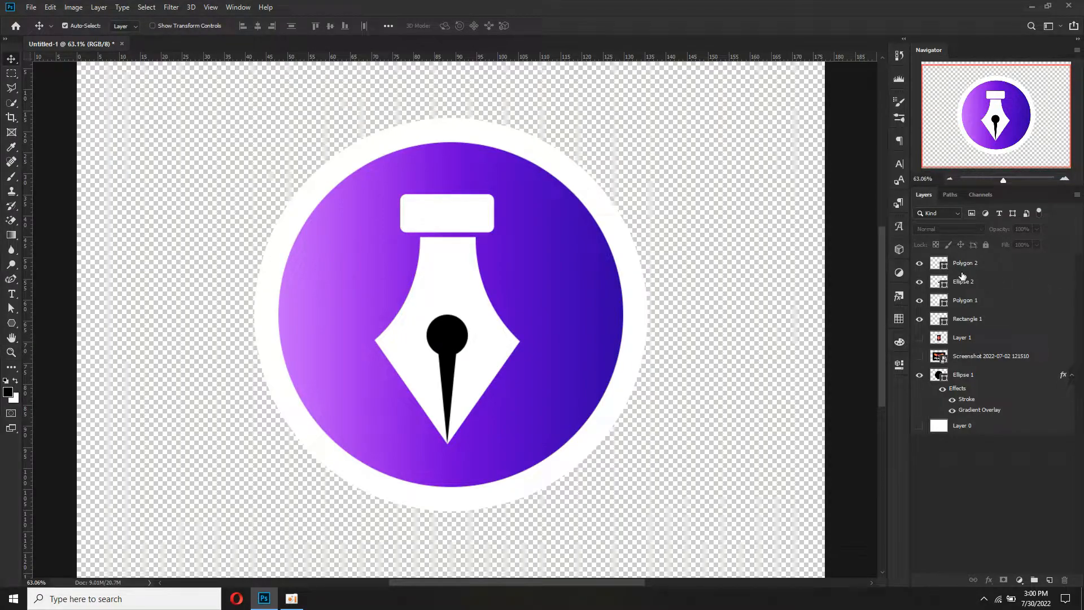
left_click(455, 336)
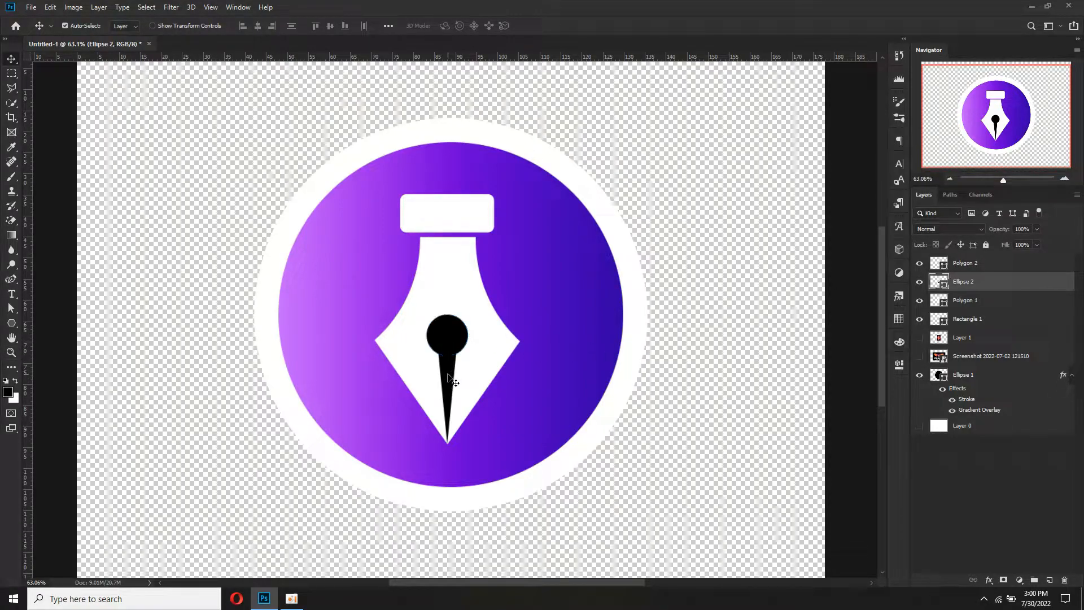
left_click(450, 375, "shift")
right_click(1004, 269)
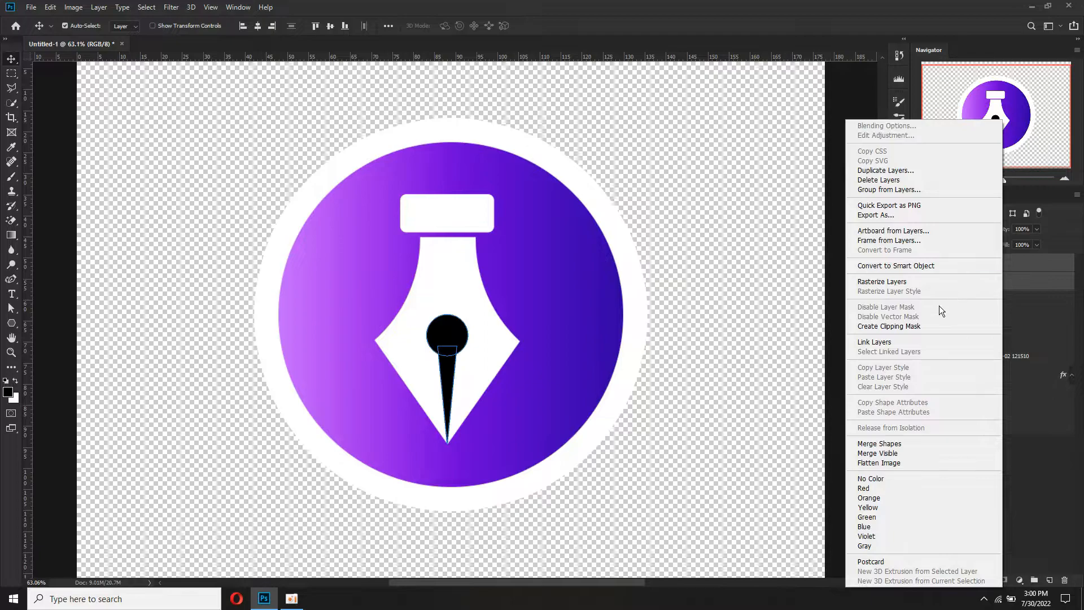
left_click(879, 265)
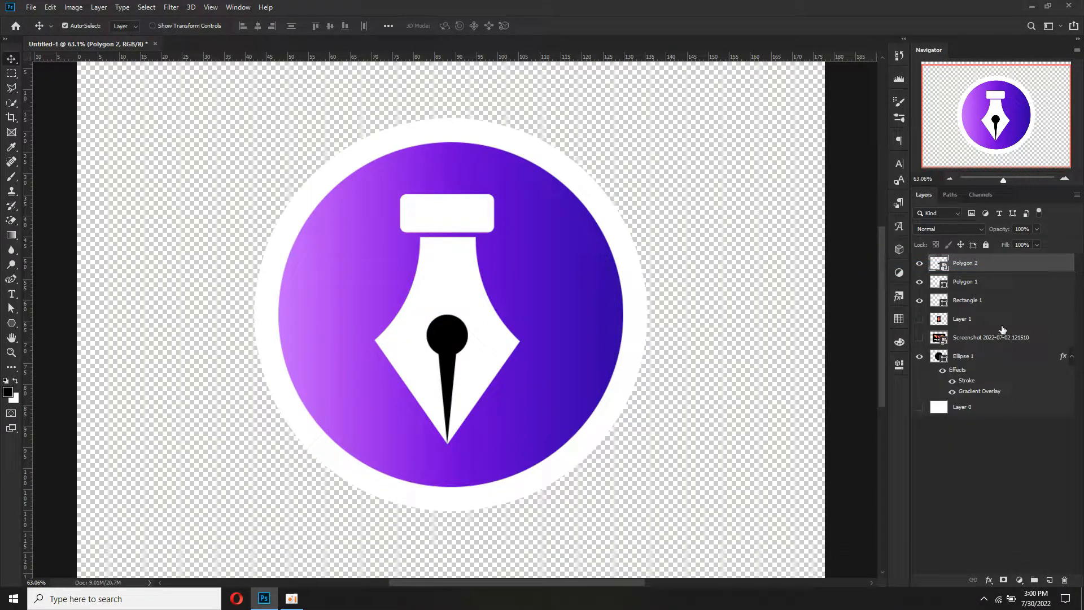
- Mask the nib body with the black shape's outline, invert the mask to cut out the hole and slit, and hide the black shape
left_click(936, 266, "ctrl")
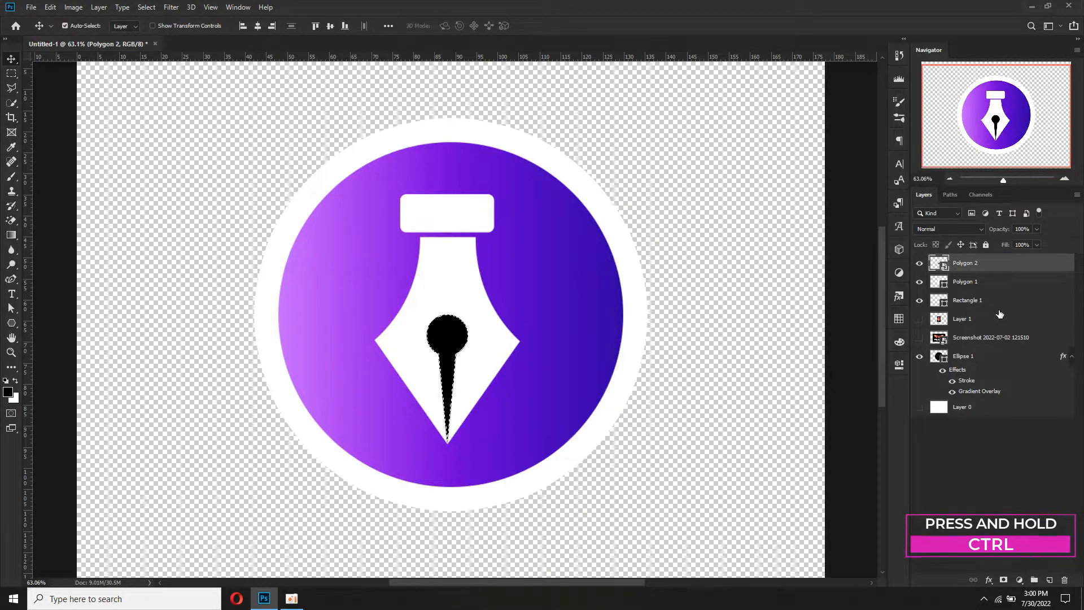
left_click(465, 283, "ctrl")
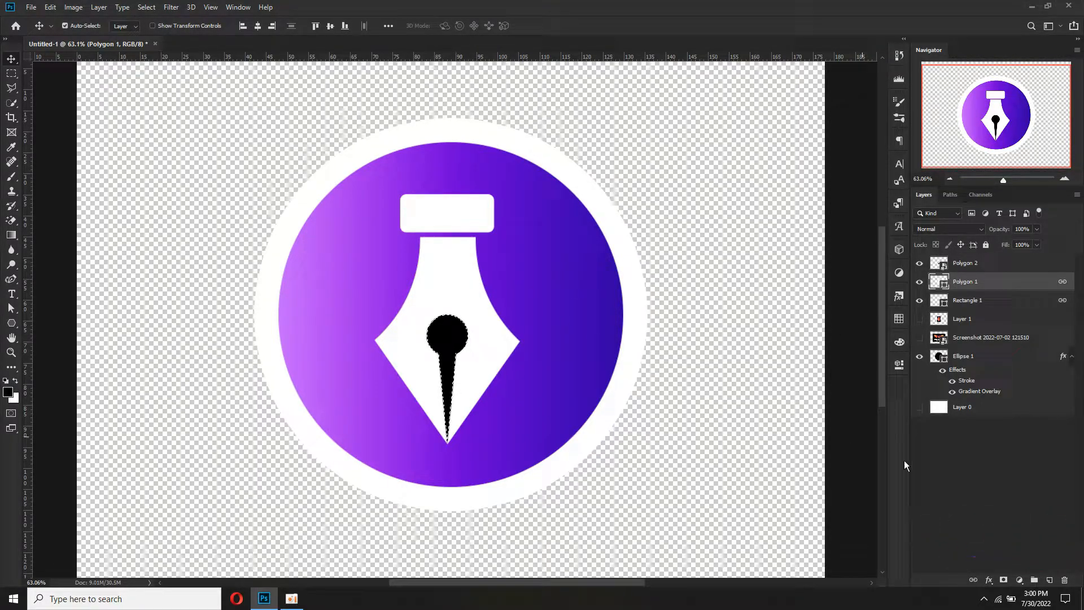
left_click(1004, 579)
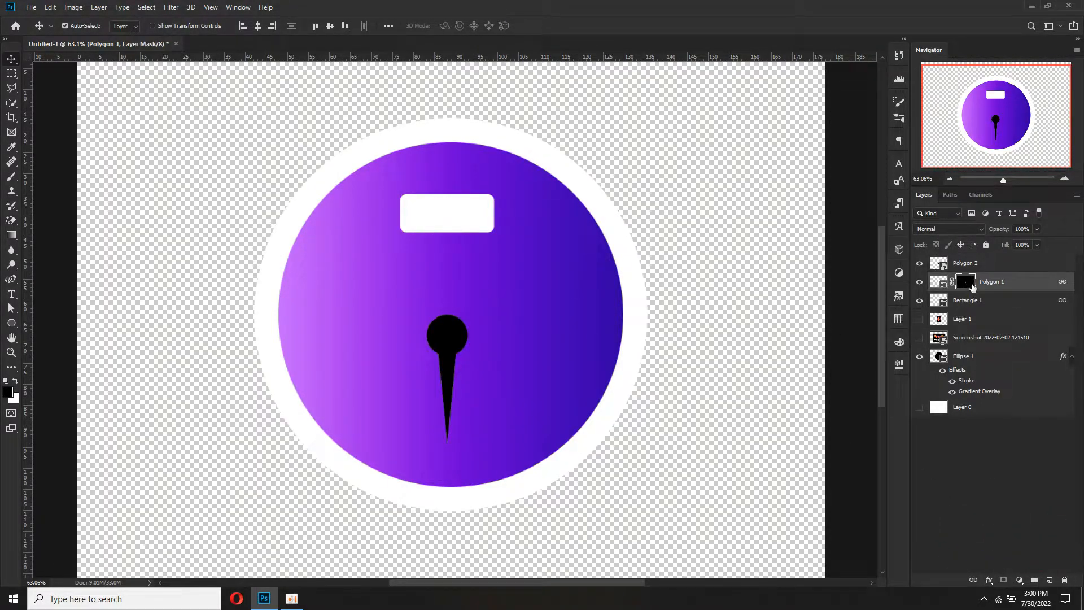
key("ctrl+i")
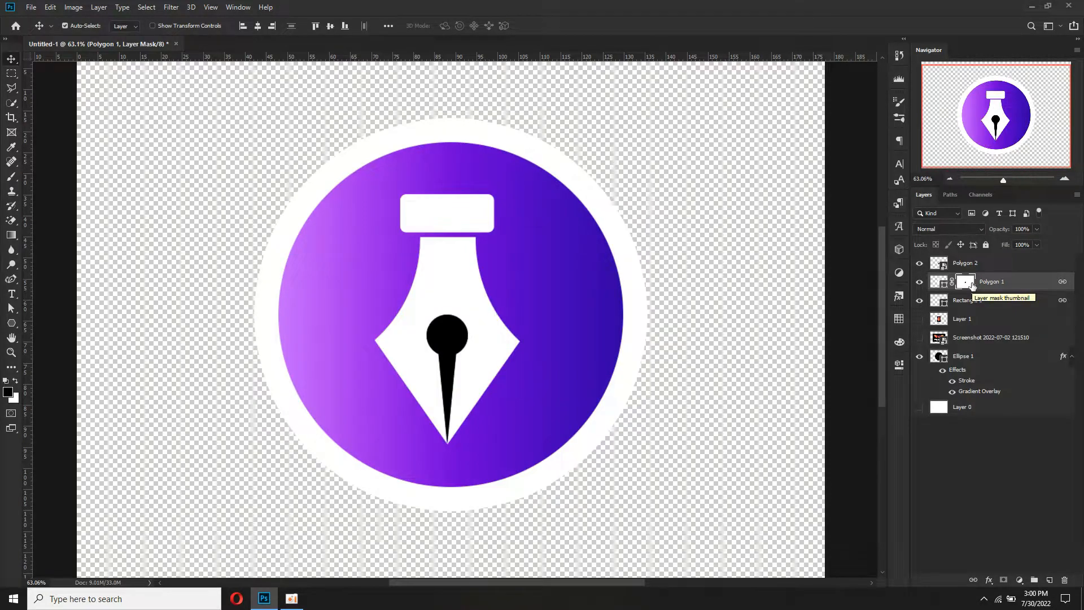
left_click(919, 263)
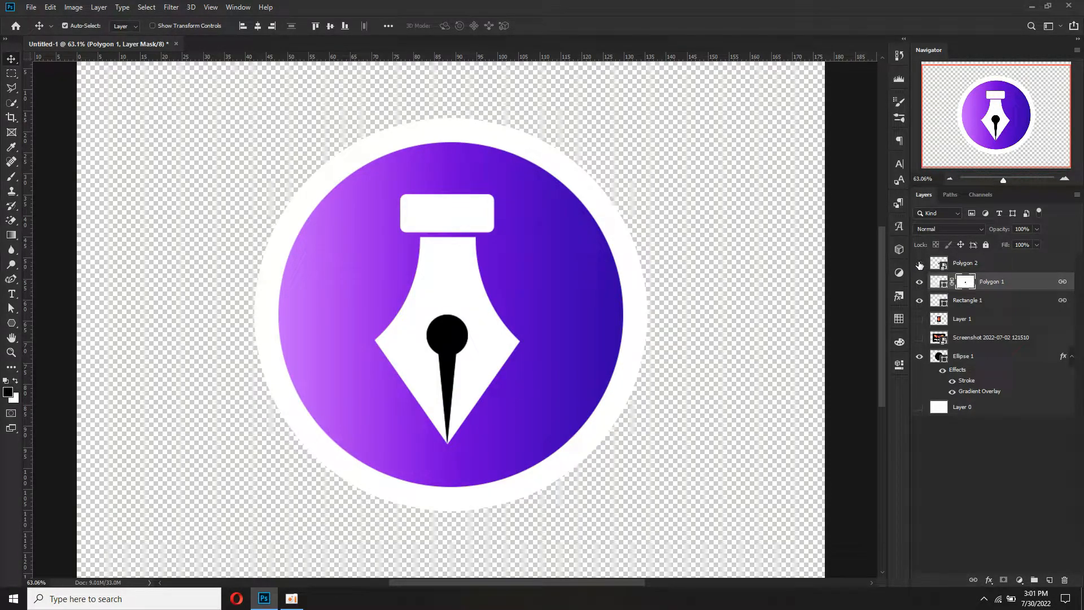
- Rotate the nib body and its cap together 30° clockwise and apply the transform
scroll(413, 402, "down", 2)
scroll(414, 403, "up", 2)
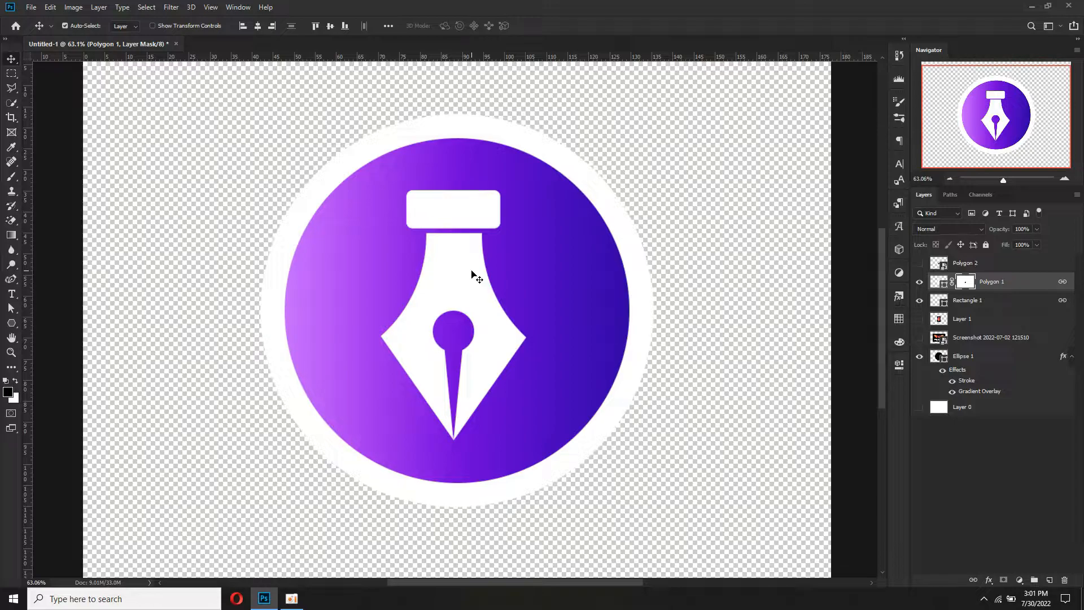
key("ctrl+t")
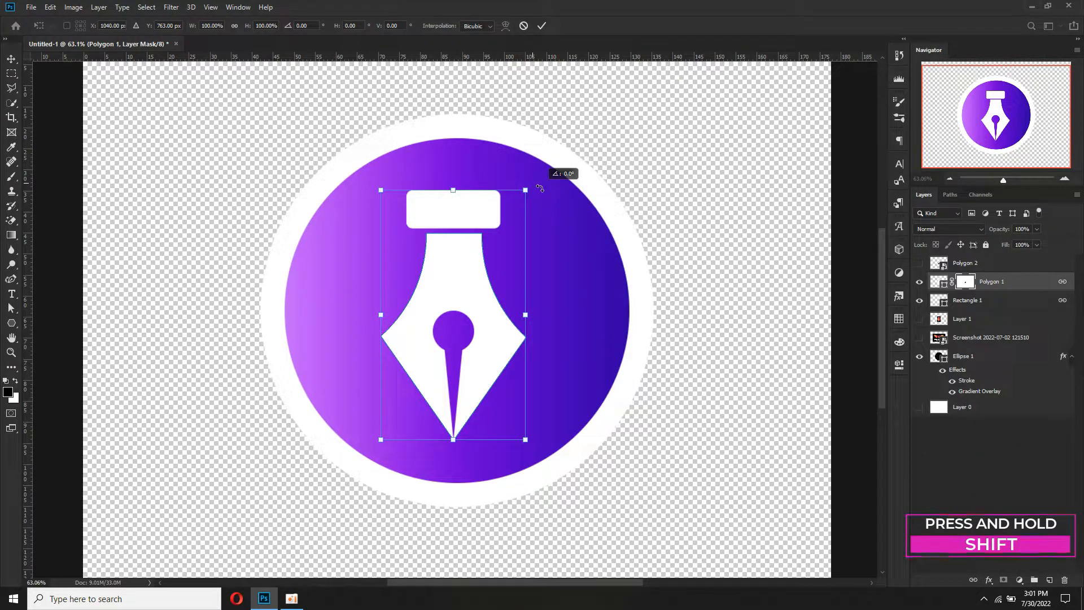
left_click_drag(540, 188, 567, 237)
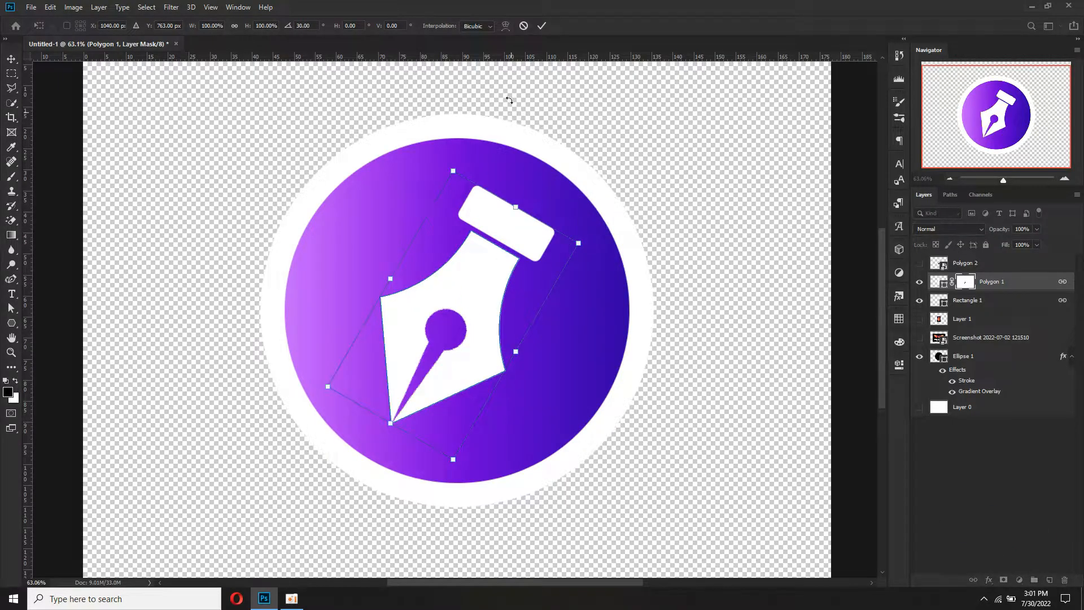
left_click(542, 26)
- Scale the gradient circle, nib body and cap together to about 89% and move them up about 5.2 mm
scroll(513, 372, "down", 4)
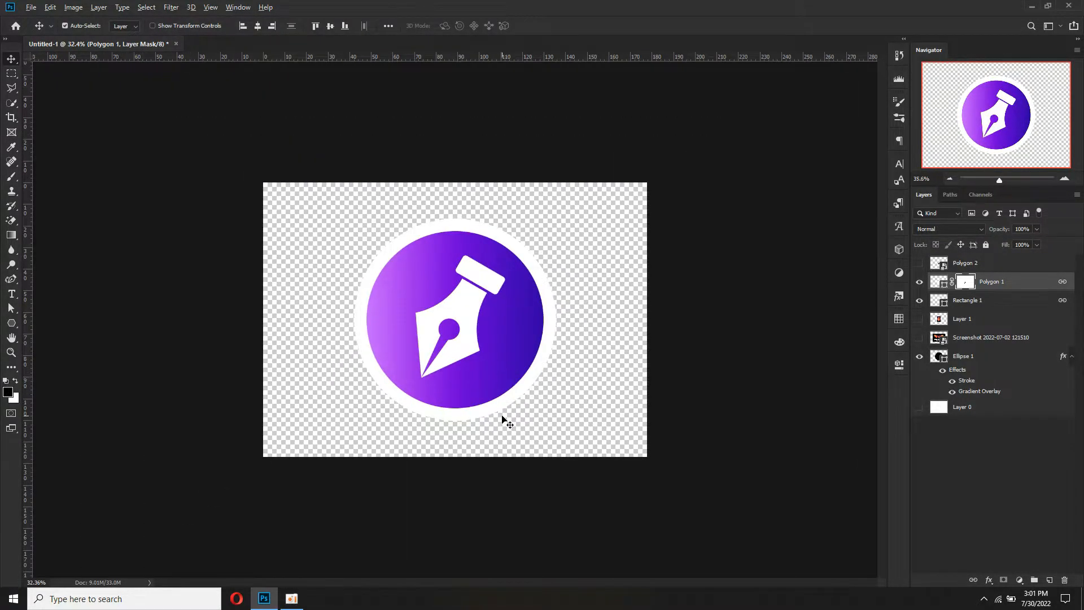
scroll(503, 418, "up", 3)
left_click_drag(239, 148, 677, 502)
key("ctrl+y")
key("ctrl+y")
key("ctrl+t")
left_click_drag(601, 175, 580, 194)
left_click_drag(500, 249, 501, 231)
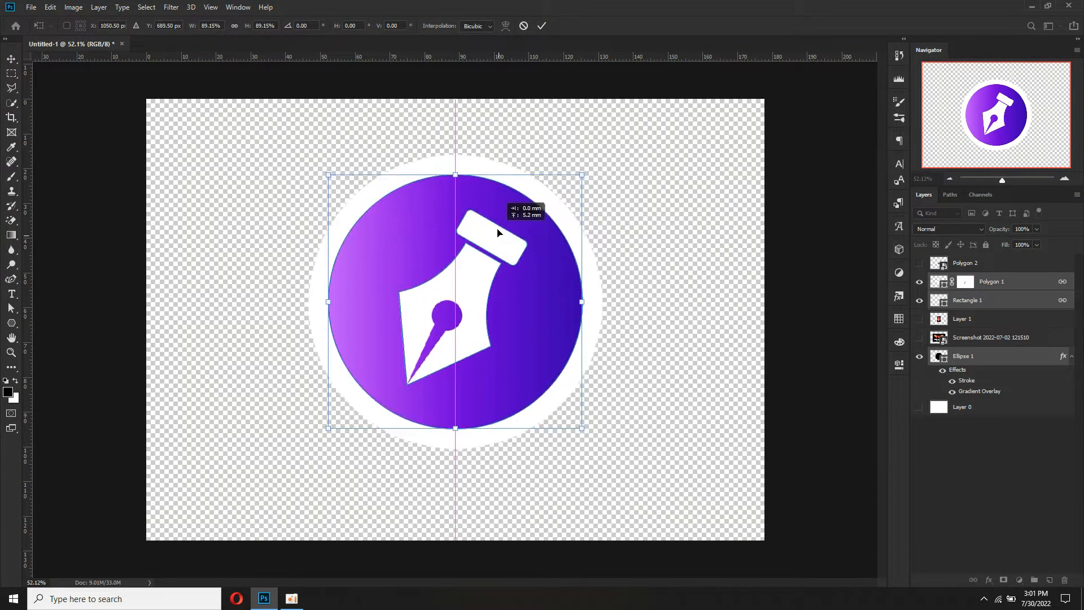
left_click(541, 25)
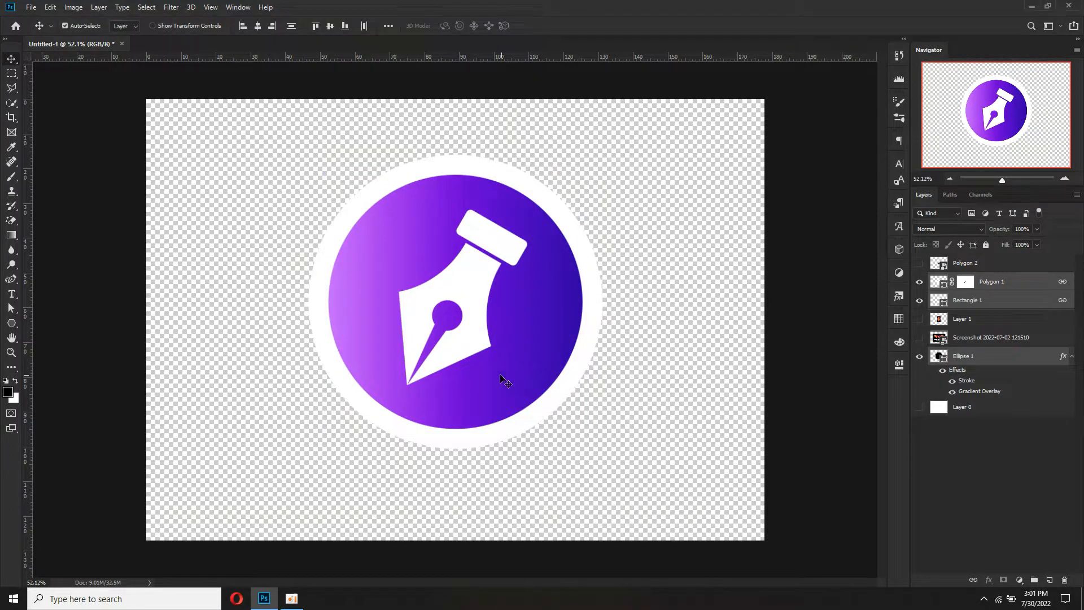
- Add a Bevel & Emboss effect with Contour and Texture enabled to the gradient circle
scroll(488, 403, "down", 3)
scroll(484, 424, "up", 4)
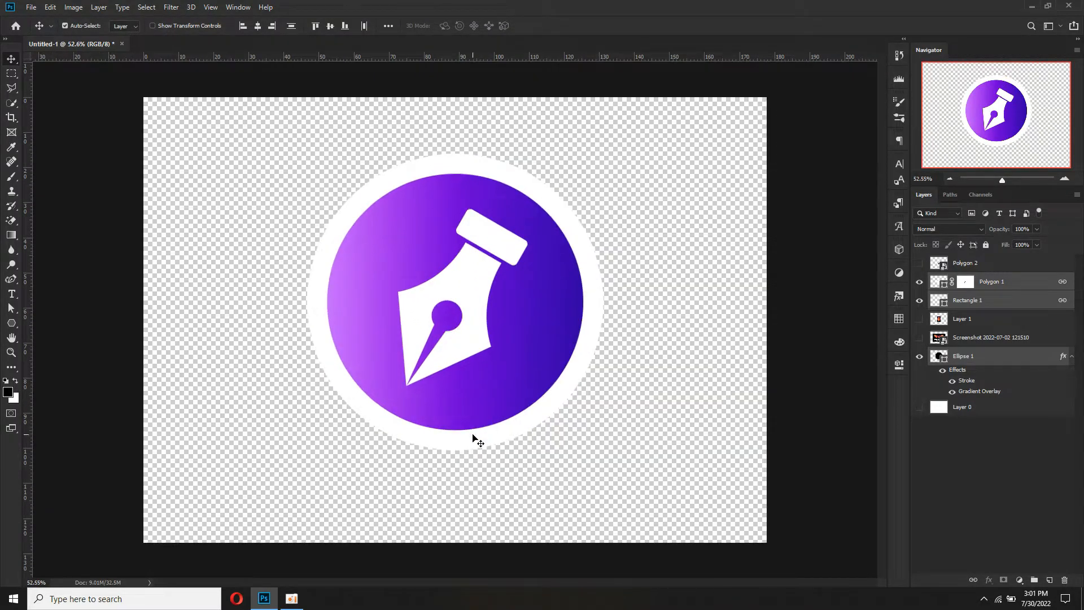
left_click(613, 350)
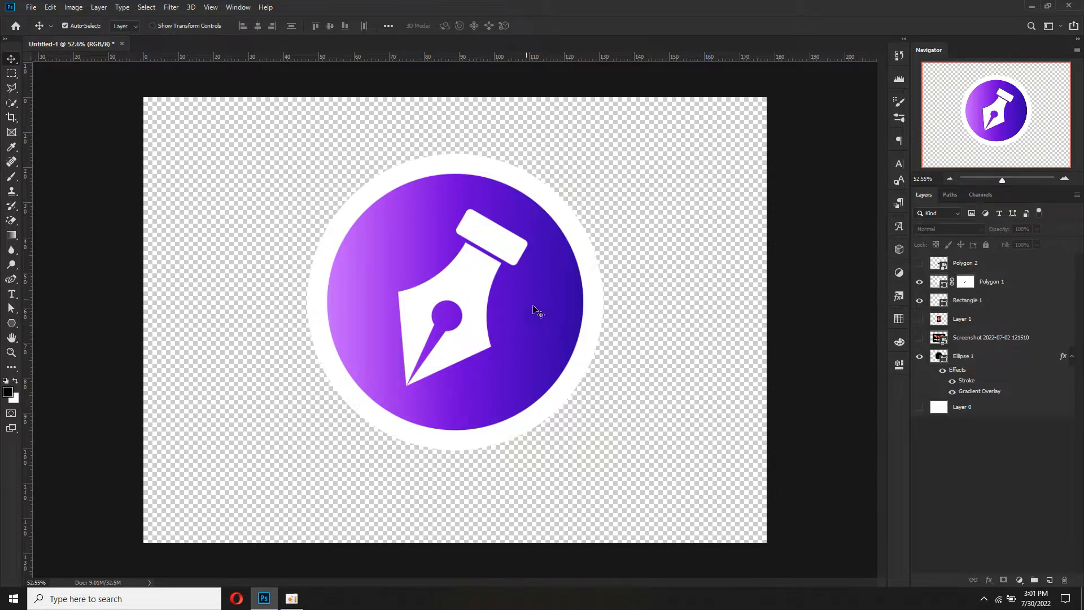
left_click(579, 325)
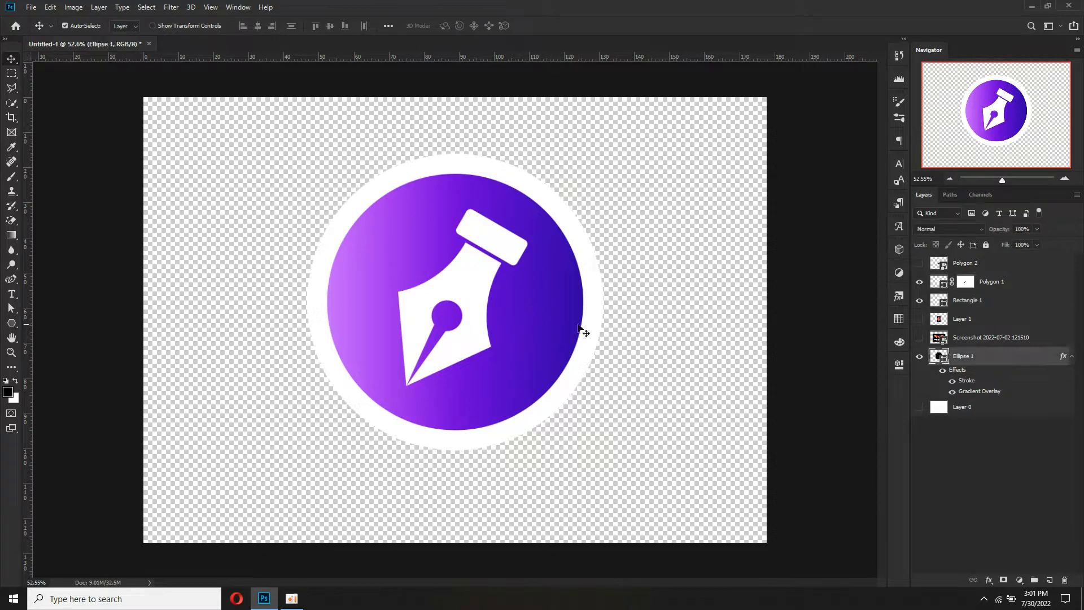
left_click(988, 580)
left_click(1001, 472)
left_click(647, 211)
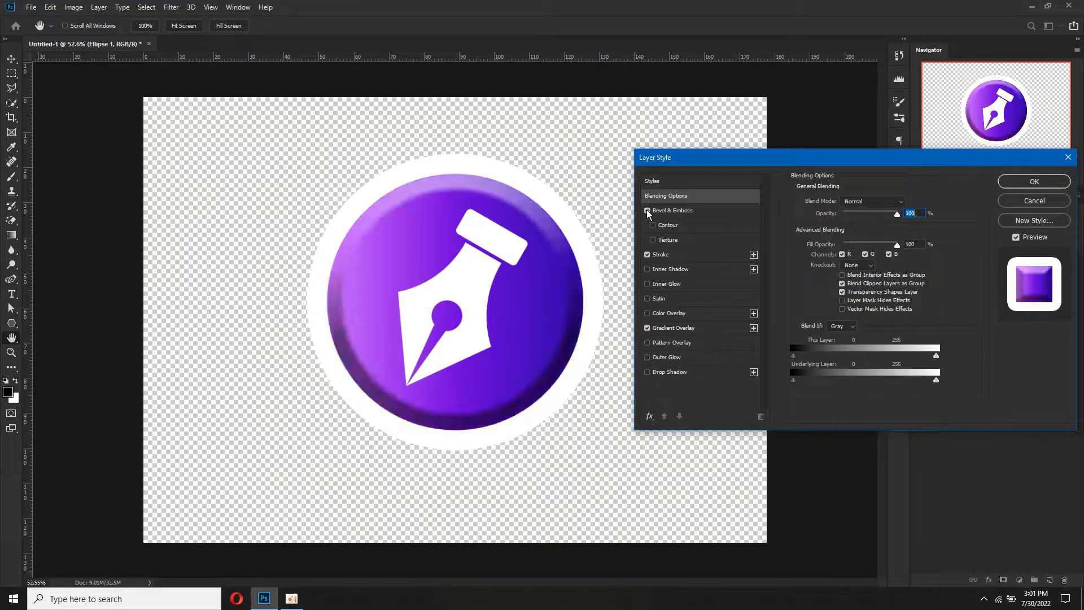
left_click(653, 225)
left_click(653, 239)
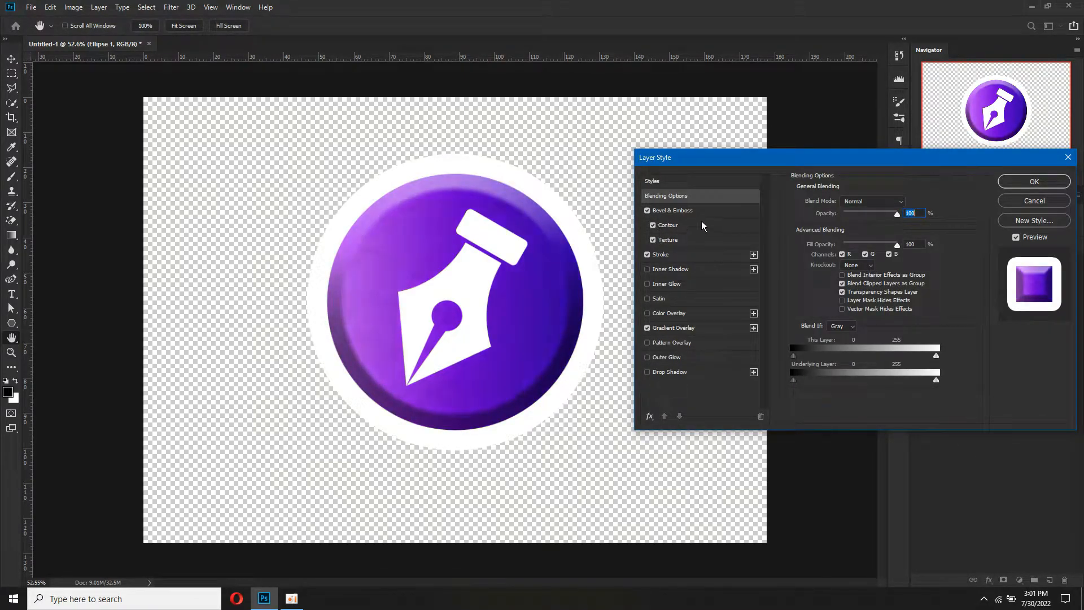
- Set the gradient circle's bevel to Chisel Hard with 386% depth, 65 px size and 16 px soften
left_click(680, 226)
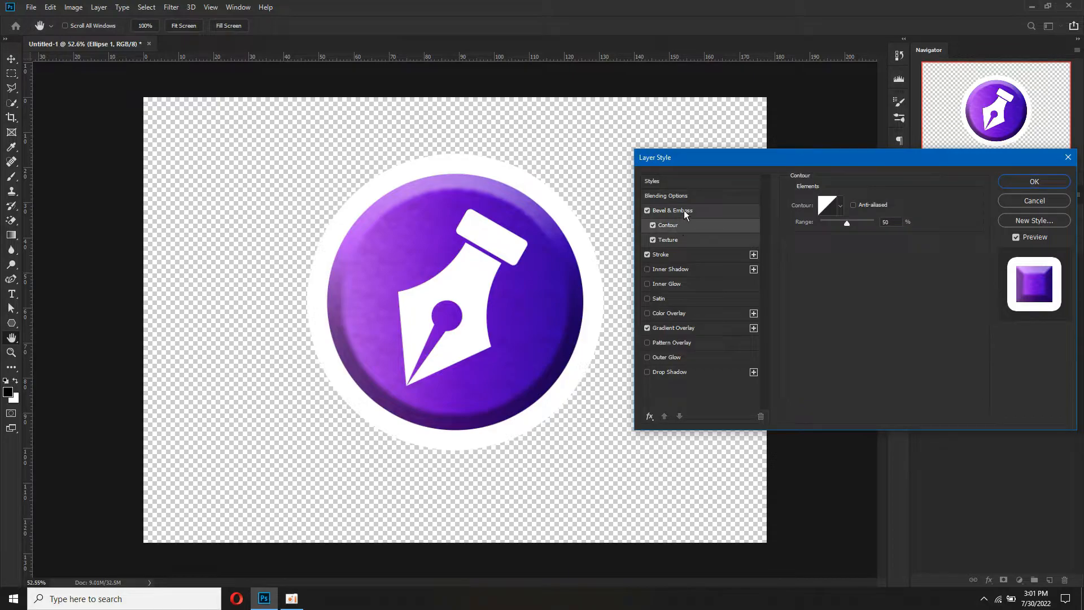
left_click(686, 211)
left_click(870, 215)
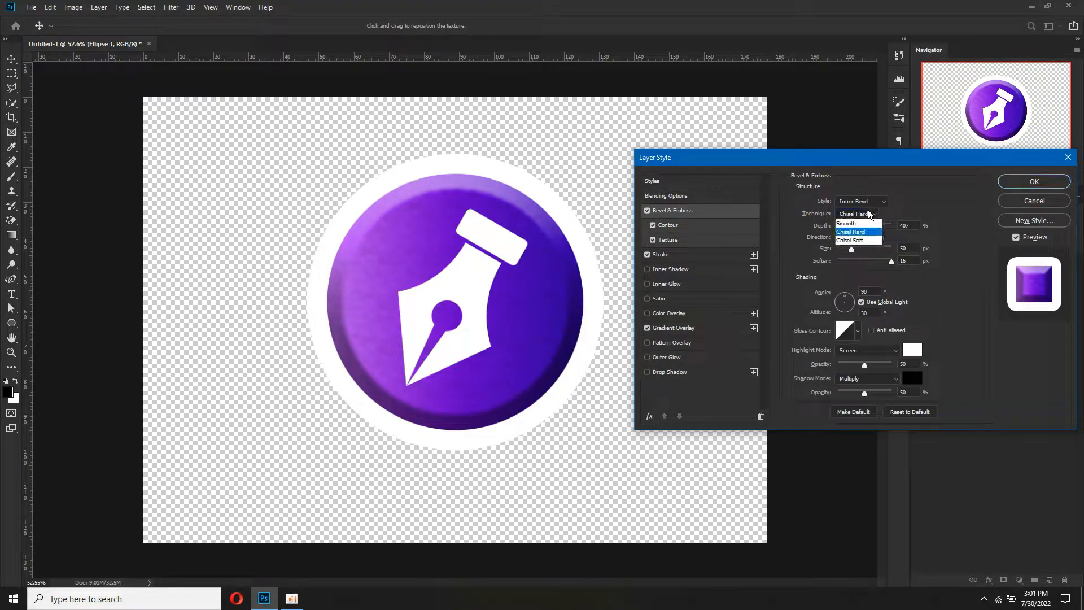
left_click(858, 232)
left_click_drag(859, 226, 868, 252)
left_click_drag(860, 247, 854, 247)
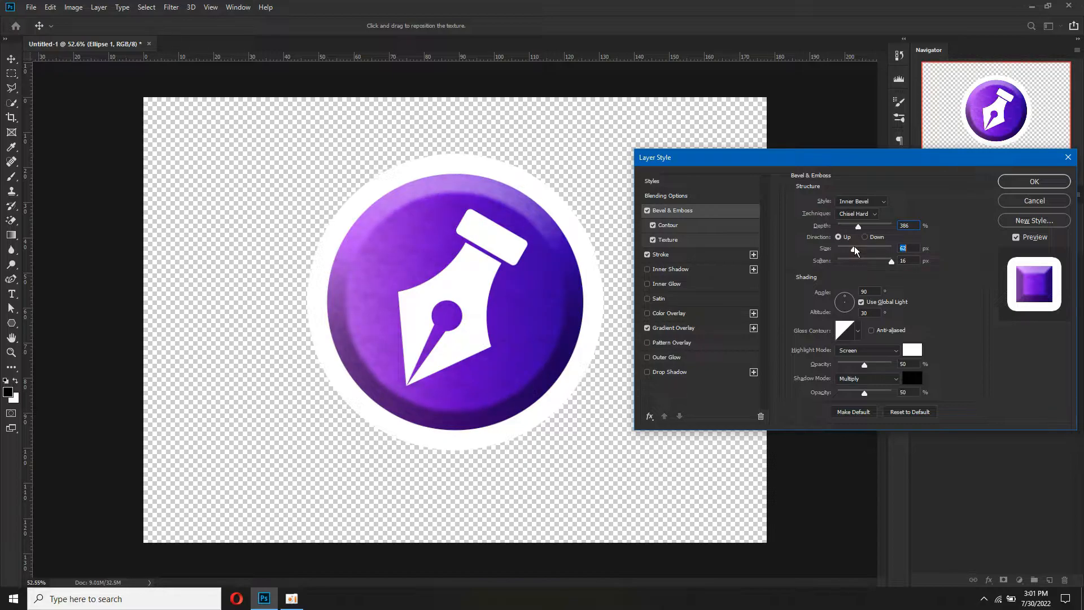
left_click(913, 249)
double_click(913, 249)
type("65")
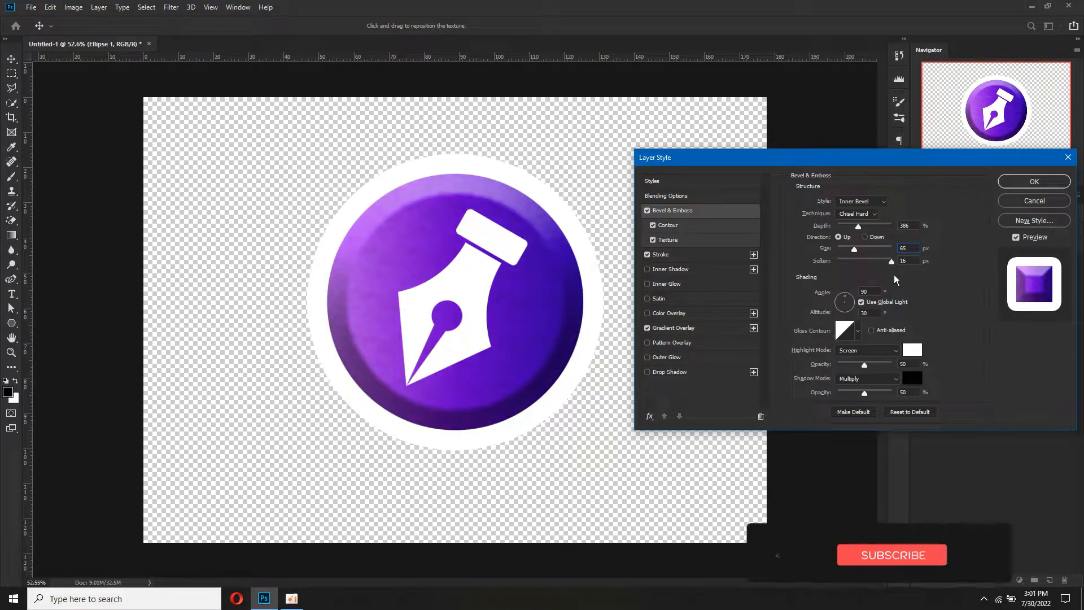
mouse_move(892, 262)
left_mouse_down()
mouse_move(834, 263)
mouse_move(901, 259)
left_mouse_up()
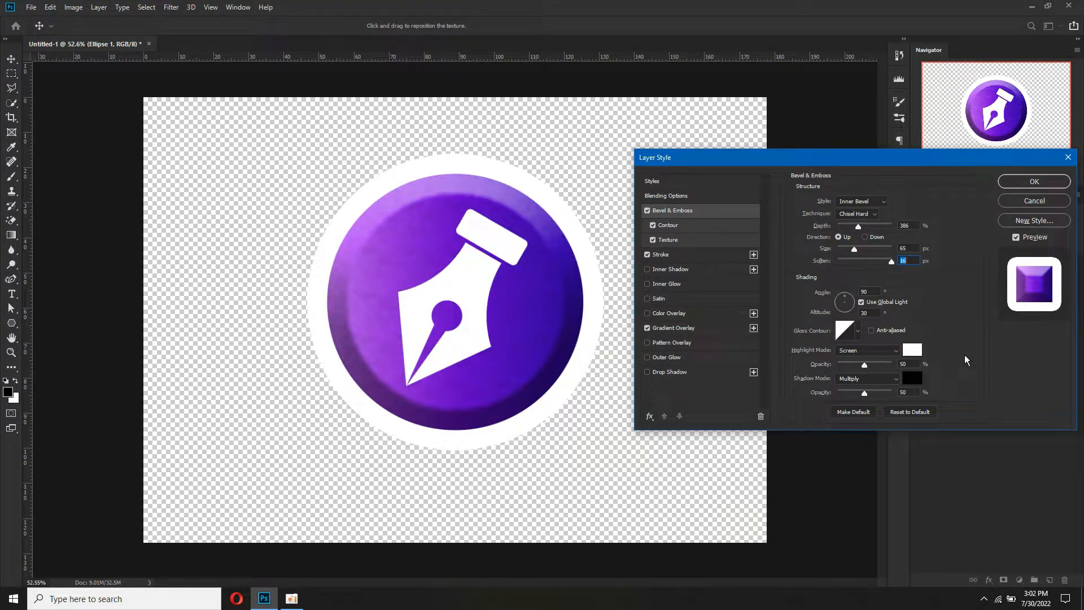
- Review the bevel's shadow mode choices and its Contour and Texture settings
left_click(871, 378)
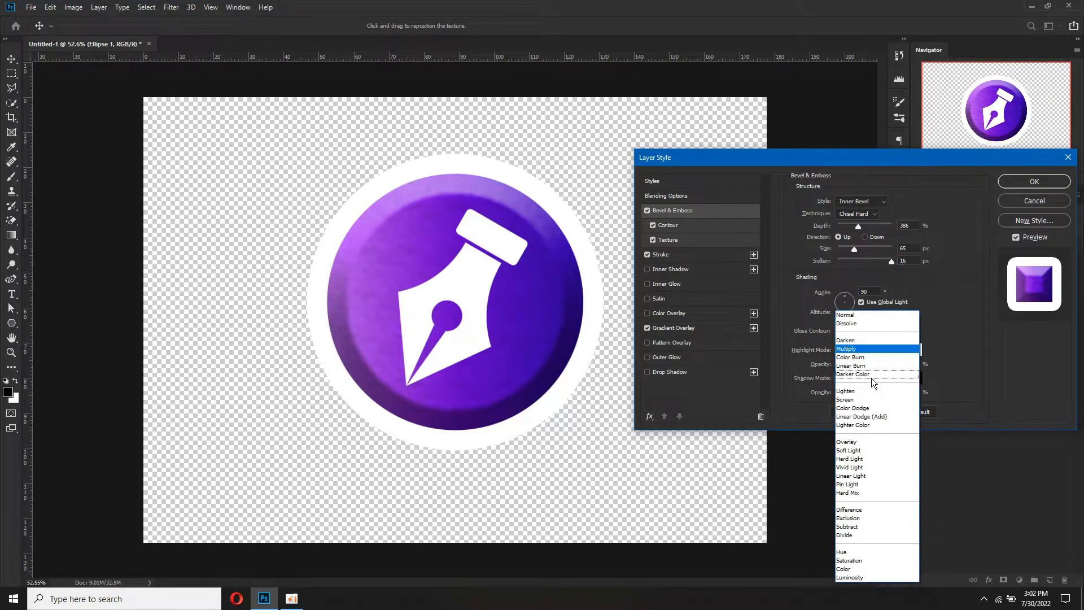
left_click(842, 350)
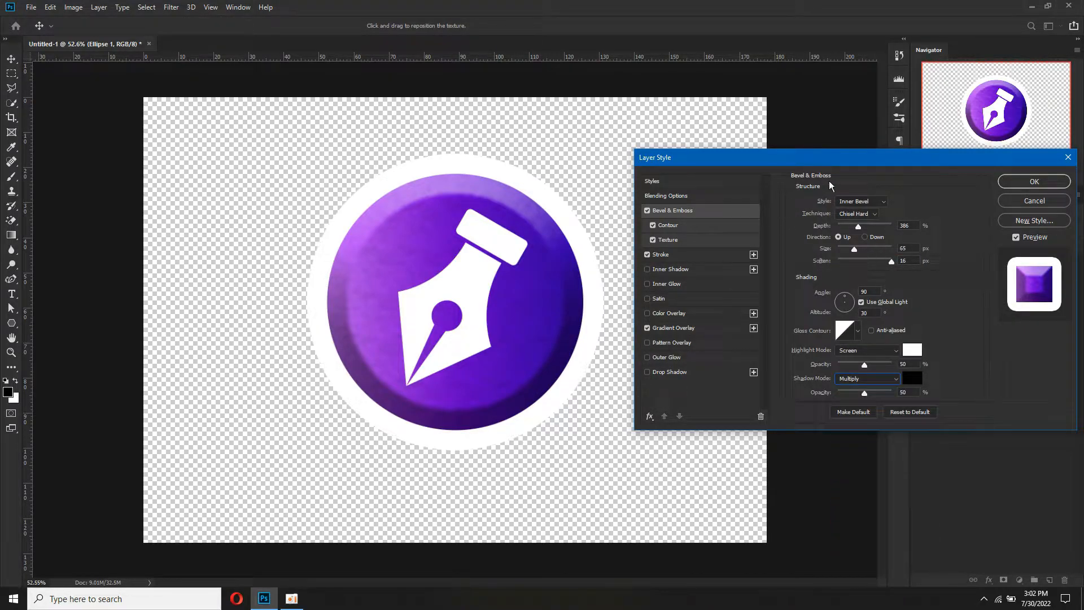
left_click(709, 226)
left_click(711, 237)
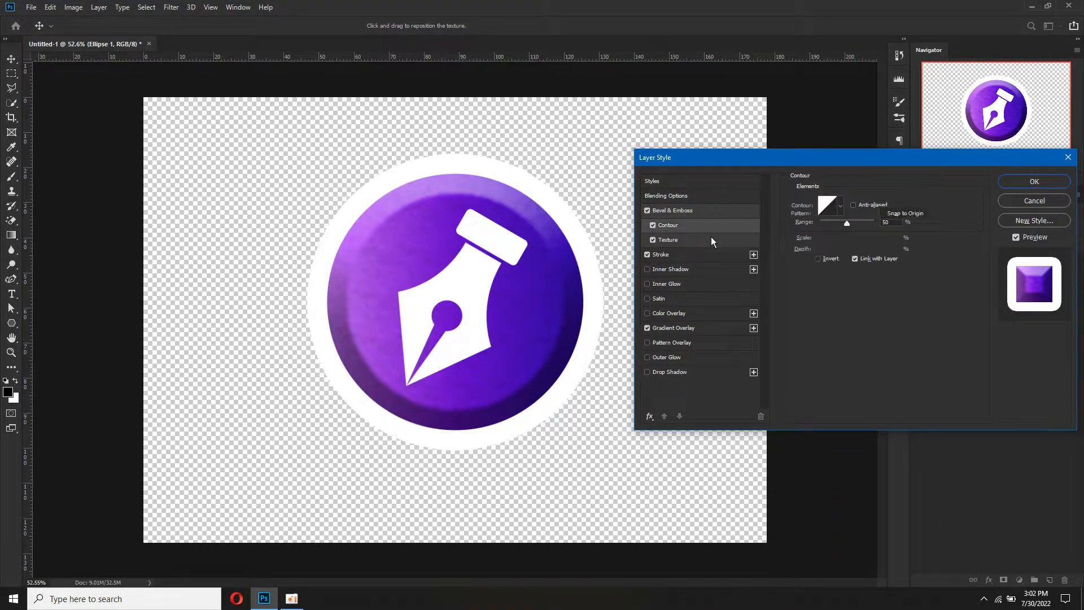
left_click(679, 225)
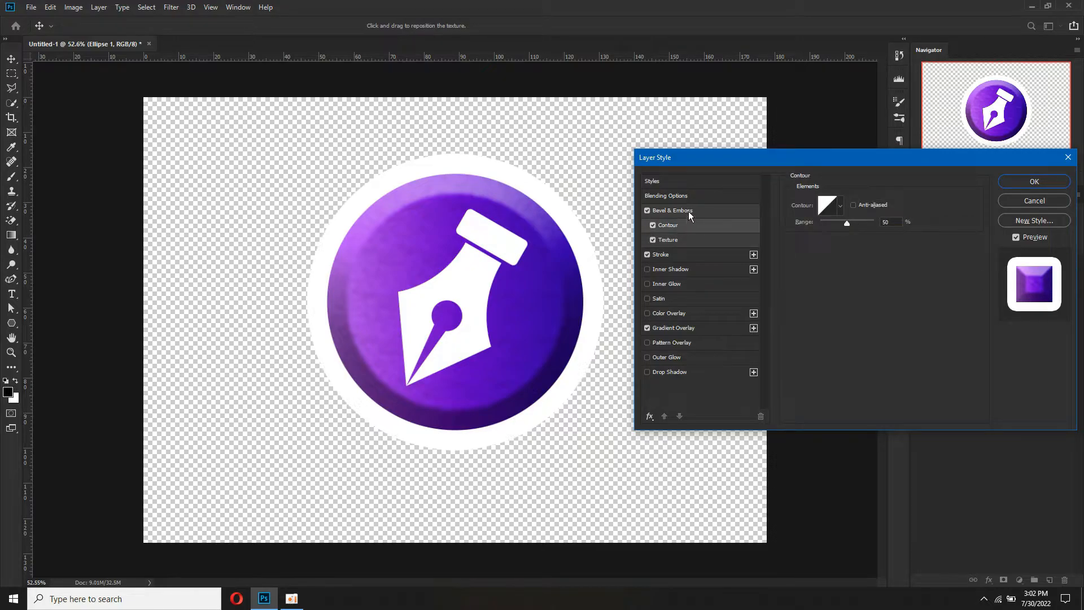
left_click(702, 211)
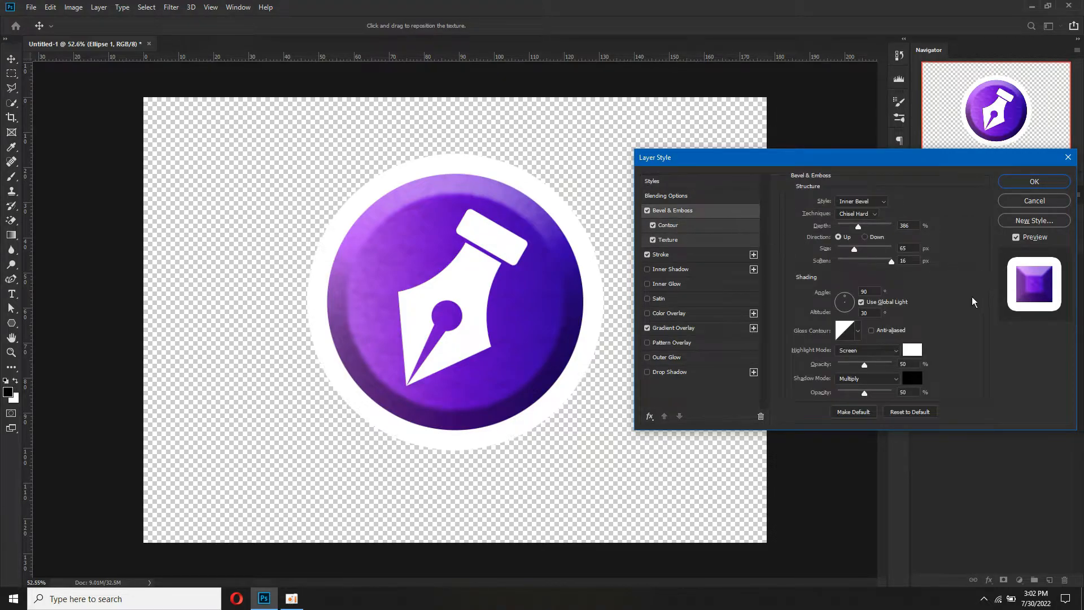
- Try the Smooth and Chisel Soft techniques on the gradient circle's bevel
left_click(874, 212)
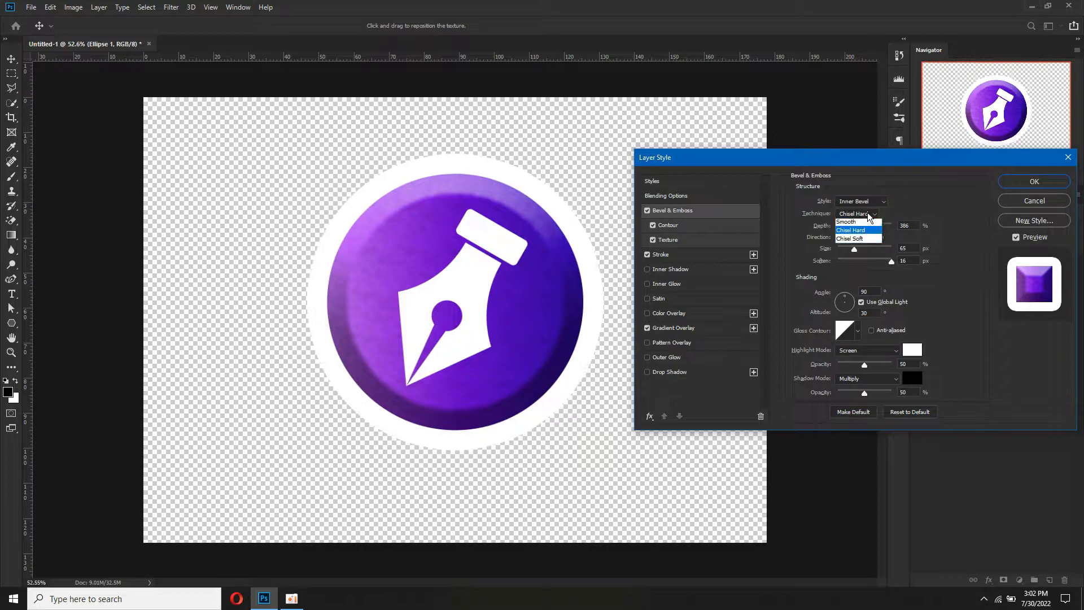
left_click(855, 223)
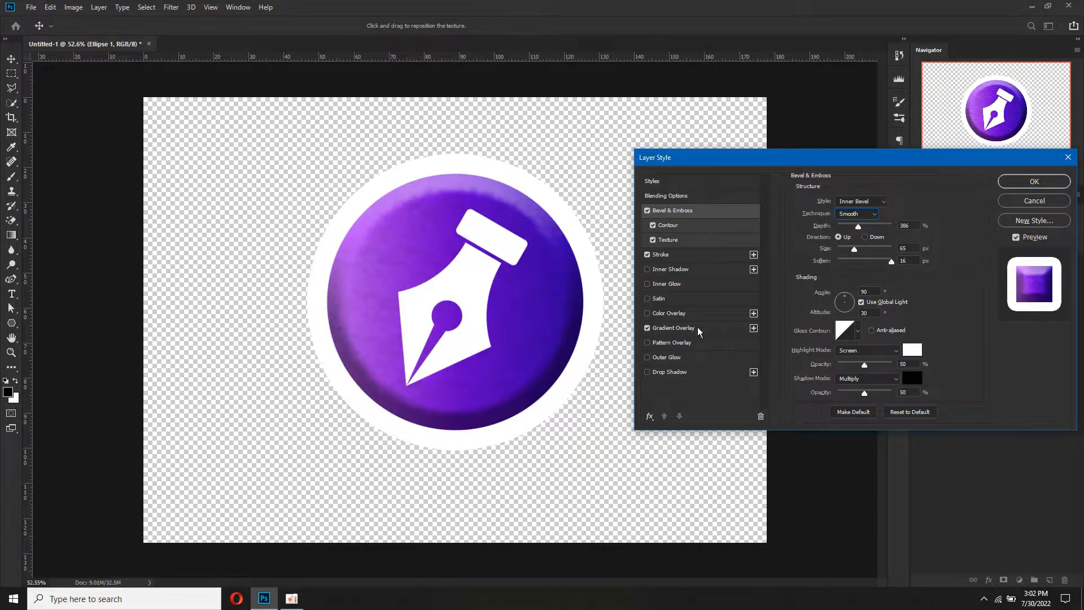
left_click(852, 215)
left_click(863, 245)
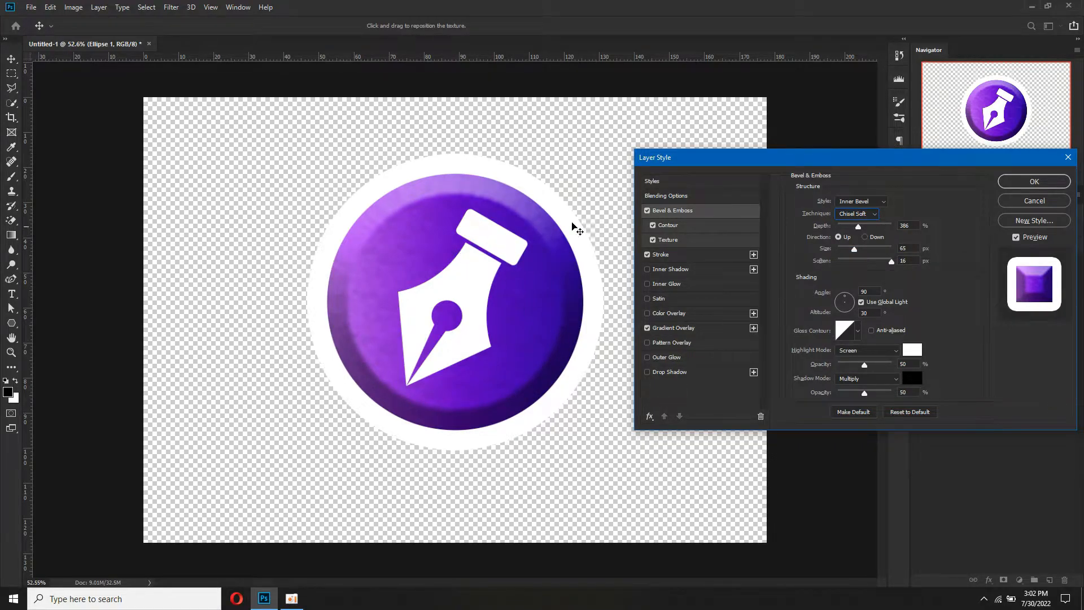
- Set the bevel technique to Chisel Hard with 16 px soften and apply the layer style
left_click(859, 214)
left_click(856, 232)
left_click_drag(892, 262, 917, 268)
left_click(1024, 182)
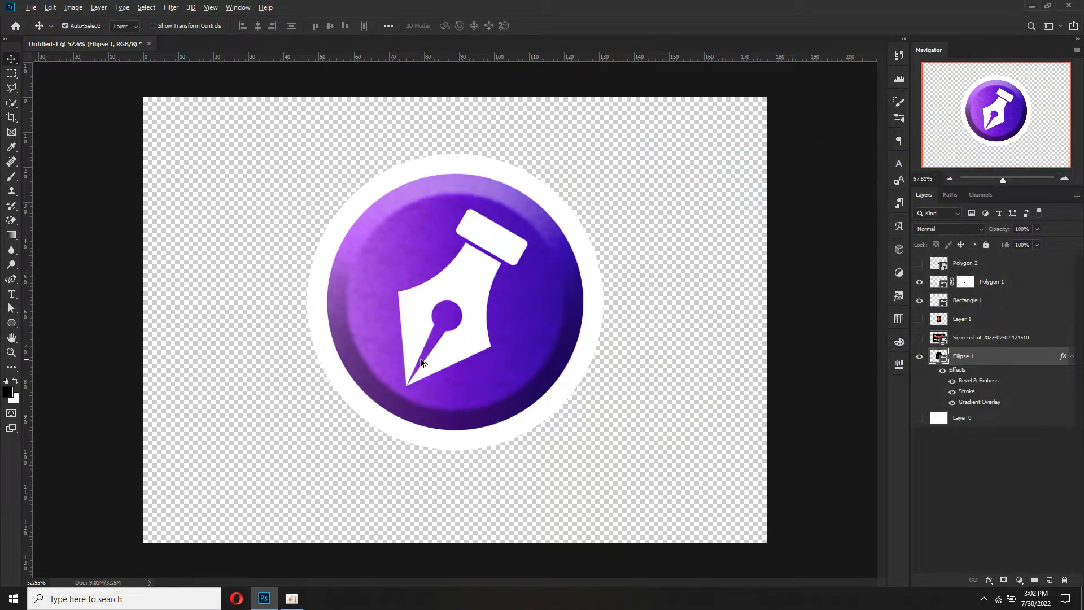
scroll(428, 360, "up", 5)
scroll(428, 360, "down", 5)
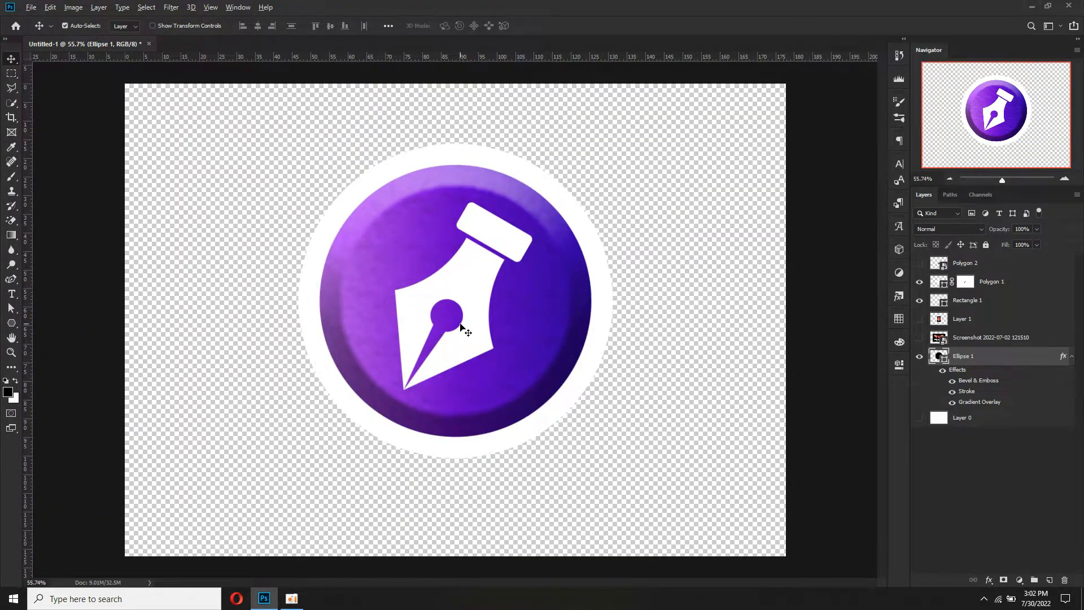
scroll(467, 331, "up", 1)
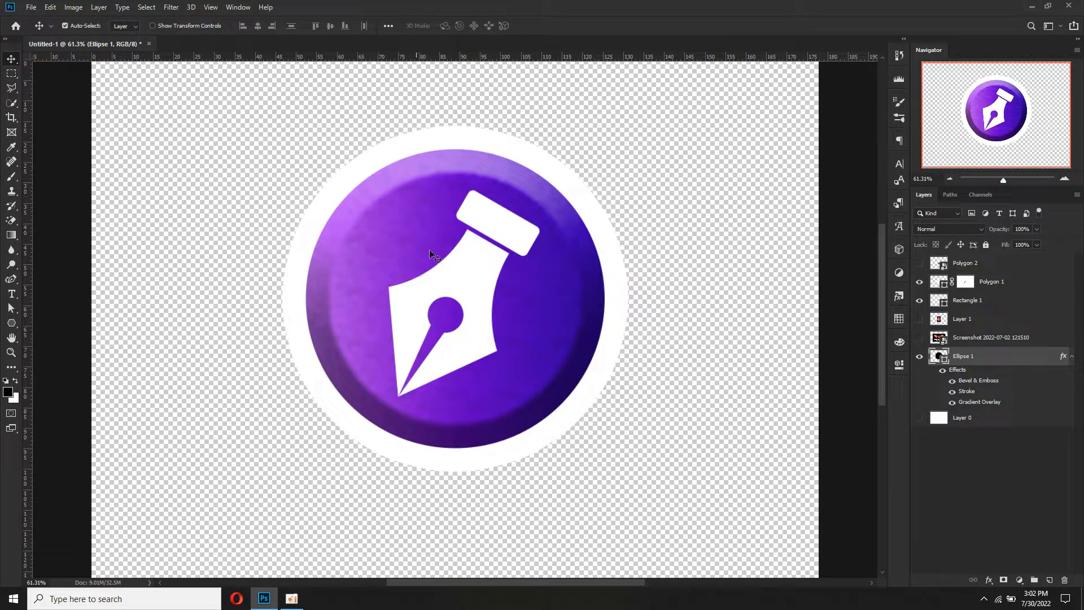
left_click(959, 339)
left_click(965, 320, "shift")
left_click_drag(966, 320, 976, 408)
left_click(1071, 319)
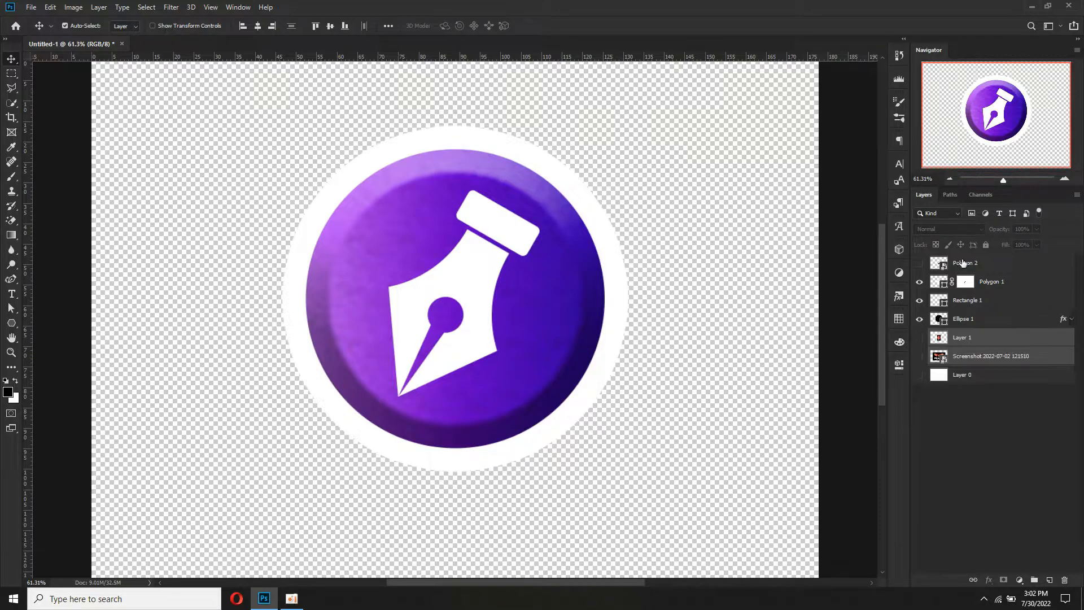
left_click(970, 265)
left_click_drag(970, 268, 982, 328)
- Group the nib body, cap and gradient circle layers and name the group Logo Design
left_click(996, 264)
left_click(997, 301, "shift")
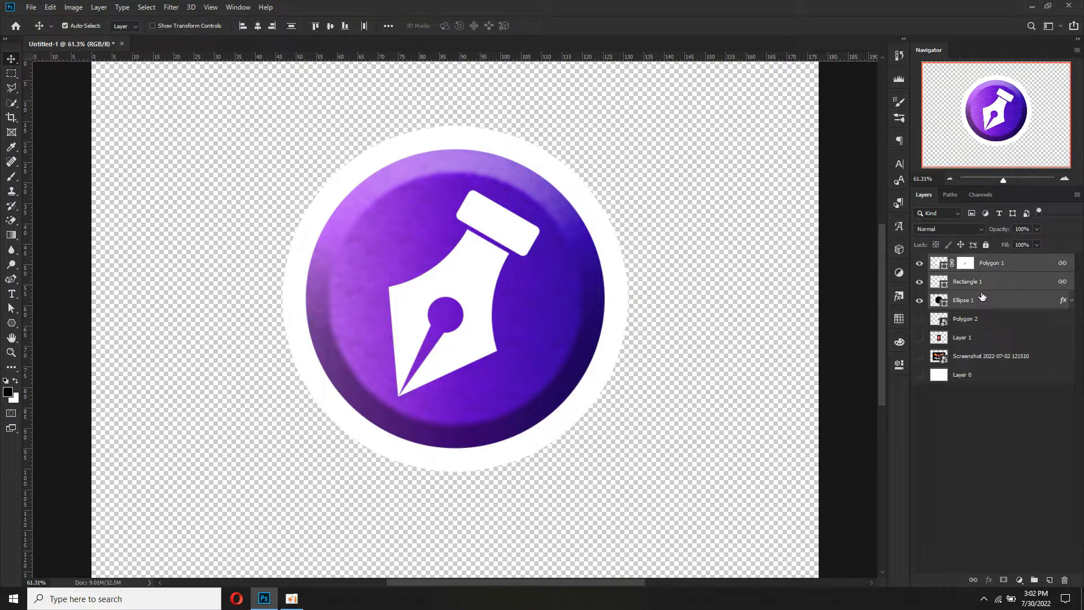
left_click(1034, 581)
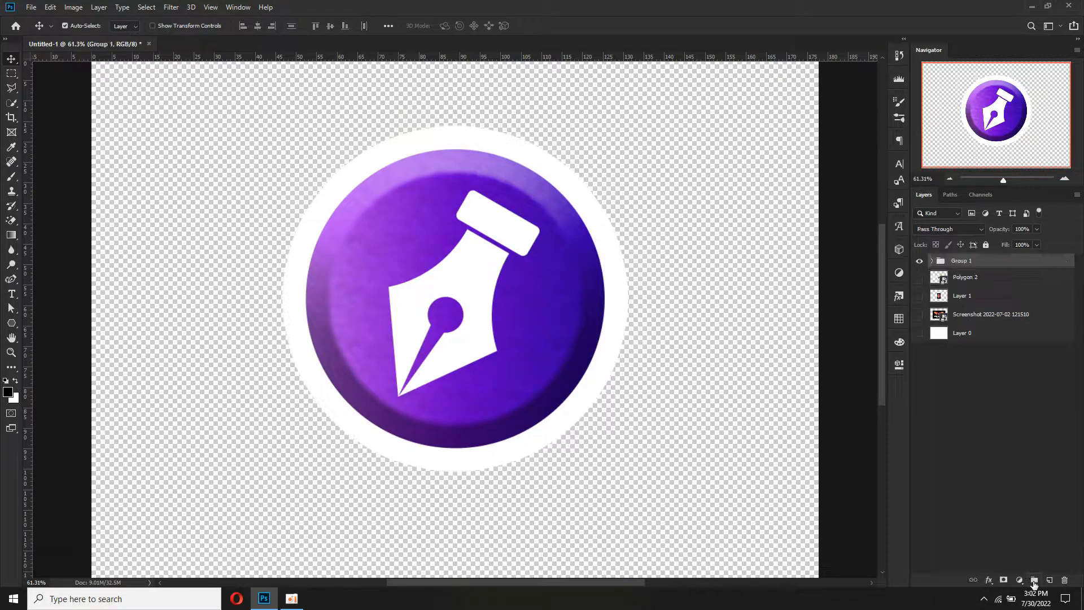
double_click(961, 261)
type("Lo")
left_click(1004, 370)
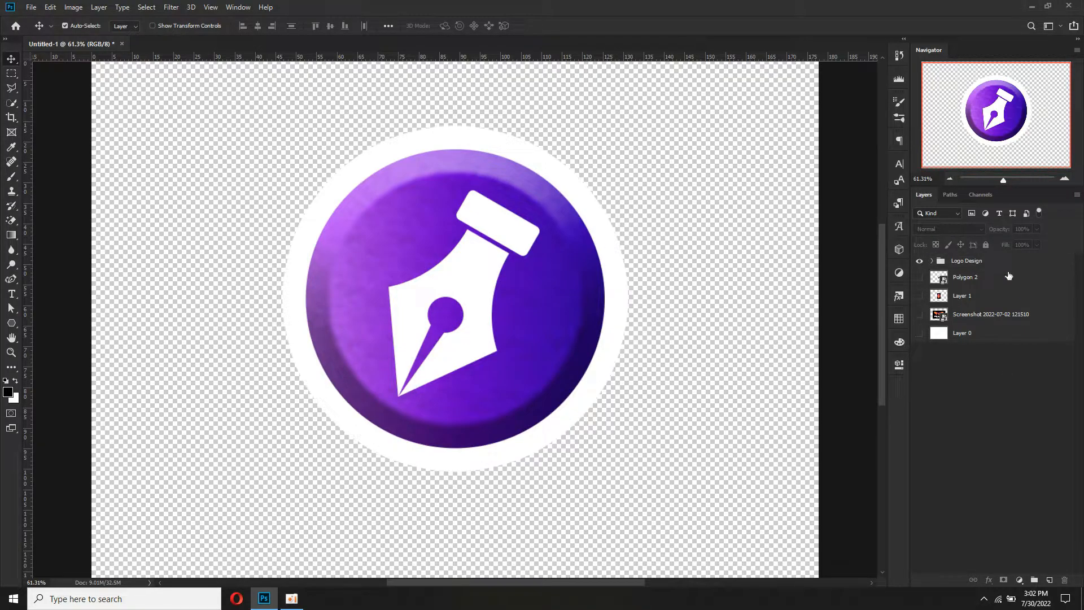
- Duplicate the Logo Design group and hide the original group
left_click(989, 259)
left_click(924, 262)
left_click(924, 262)
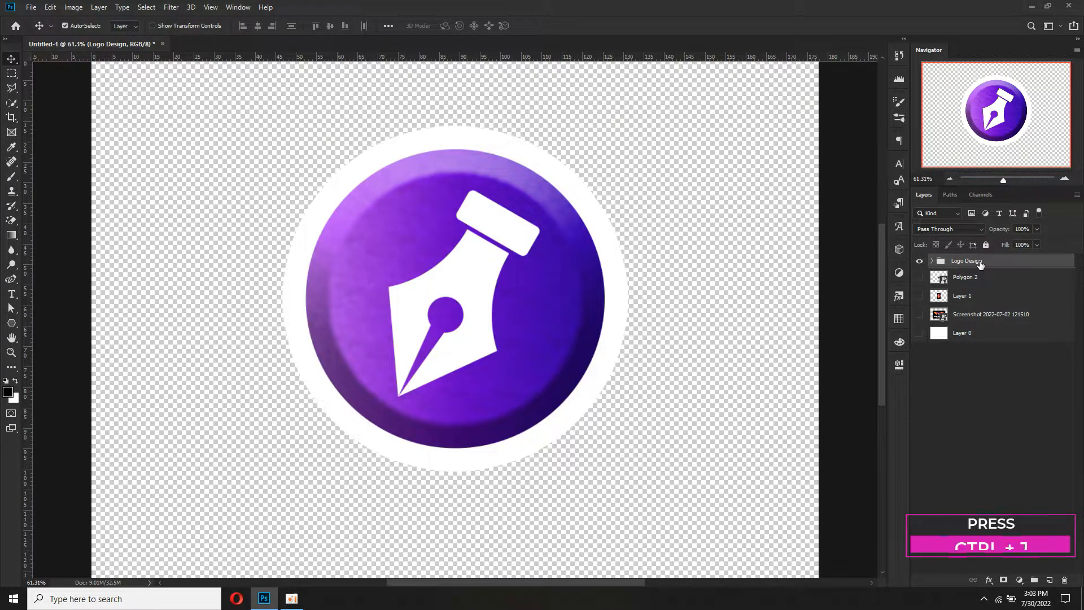
key("ctrl+j")
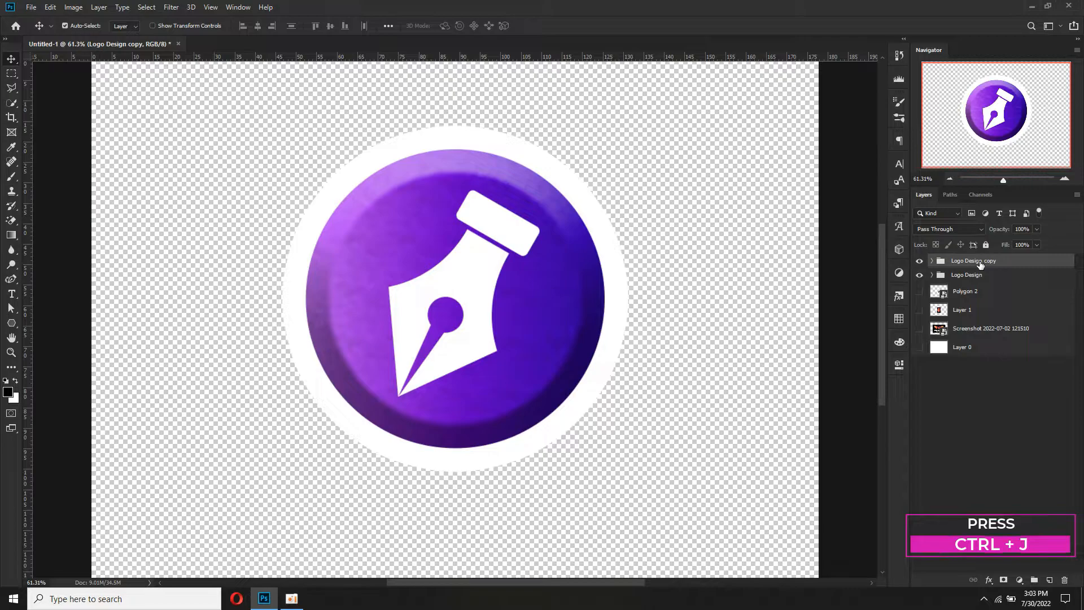
left_click(918, 274)
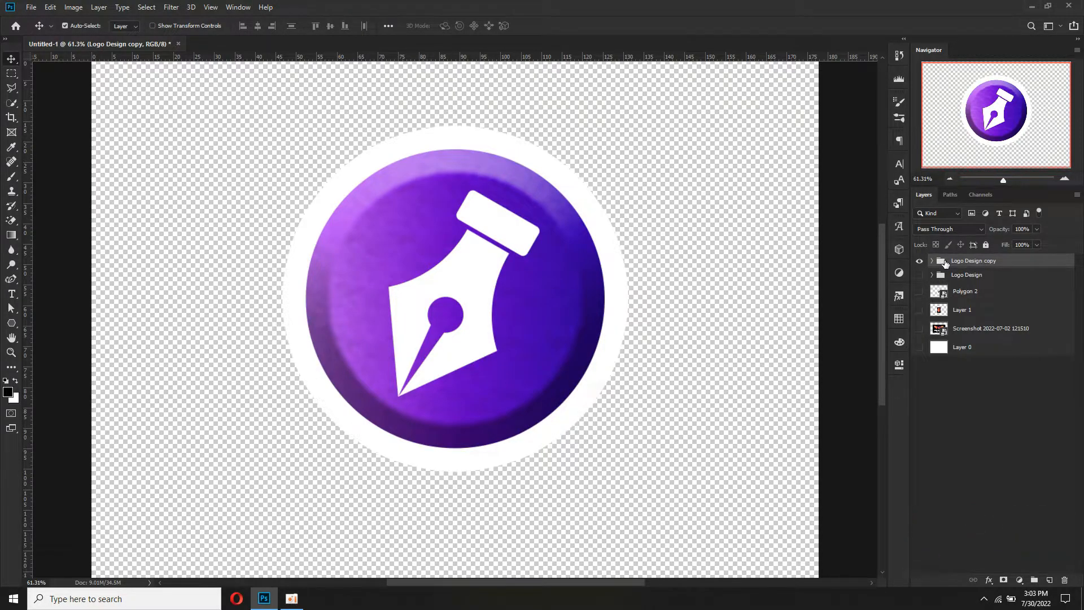
- Convert the duplicated logo group into a smart object
right_click(945, 263)
left_click(977, 261)
right_click(989, 261)
left_click(943, 293)
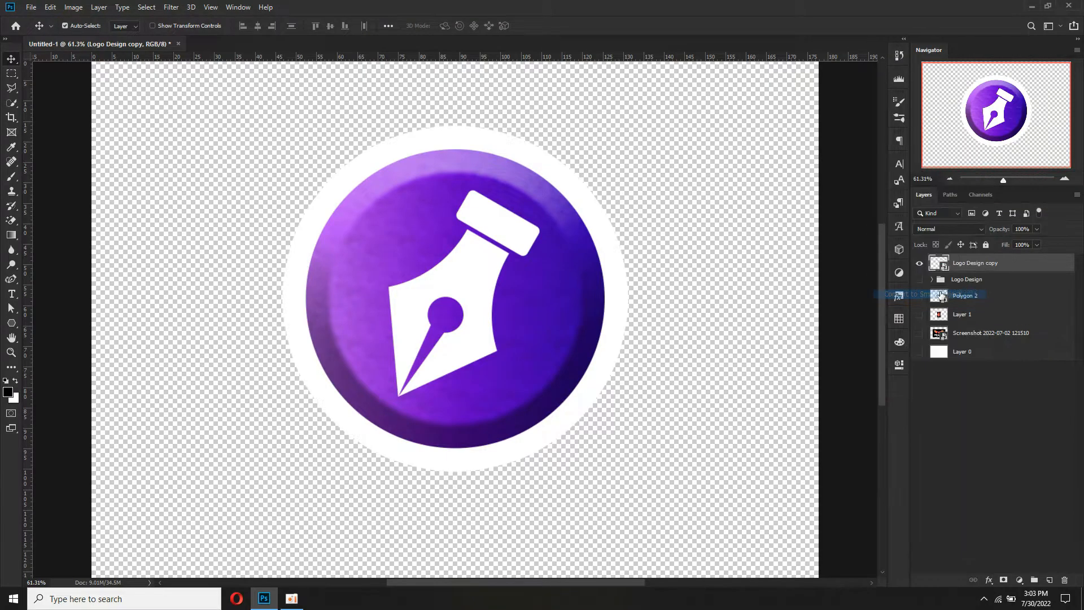
- Create a 3D extrusion from the logo copy in the 3D workspace and turn off its Catch Shadows and Cast Shadows options
scroll(503, 362, "down", 1)
scroll(499, 381, "up", 2)
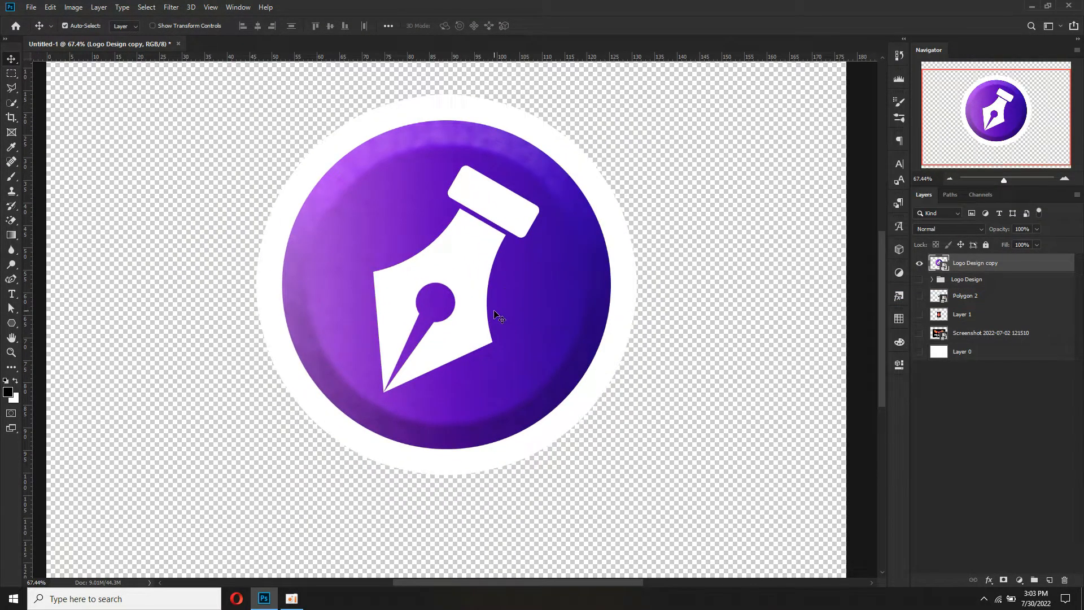
scroll(498, 339, "down", 4)
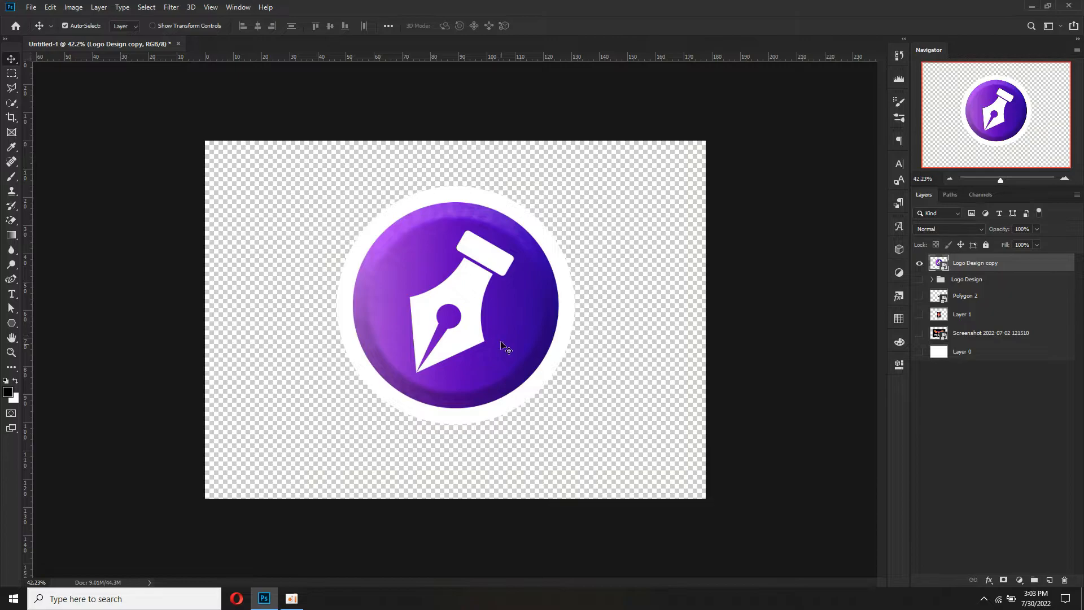
left_click(243, 11)
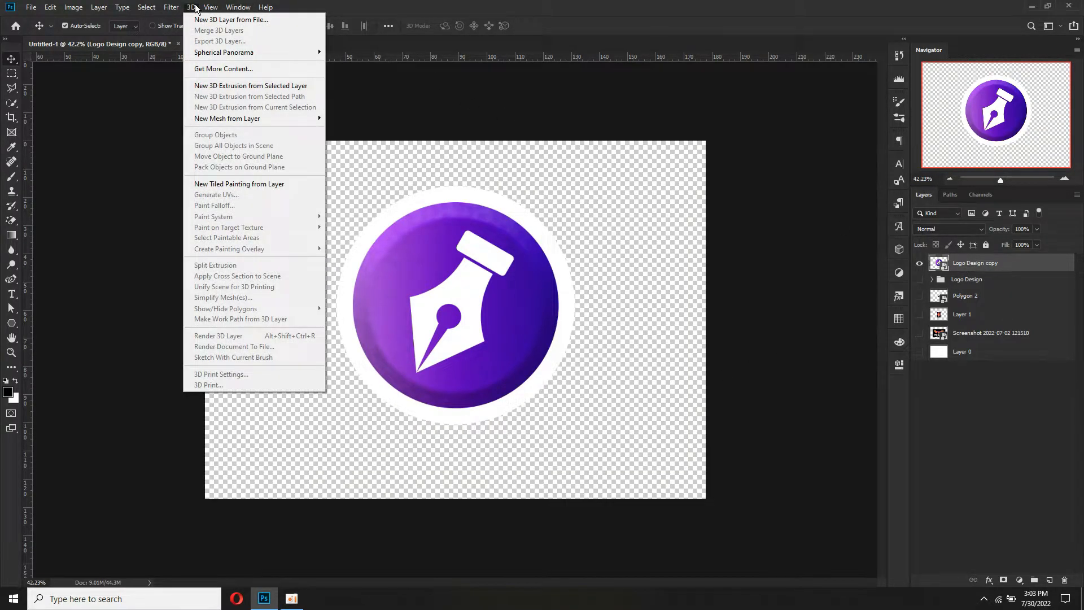
left_click(221, 86)
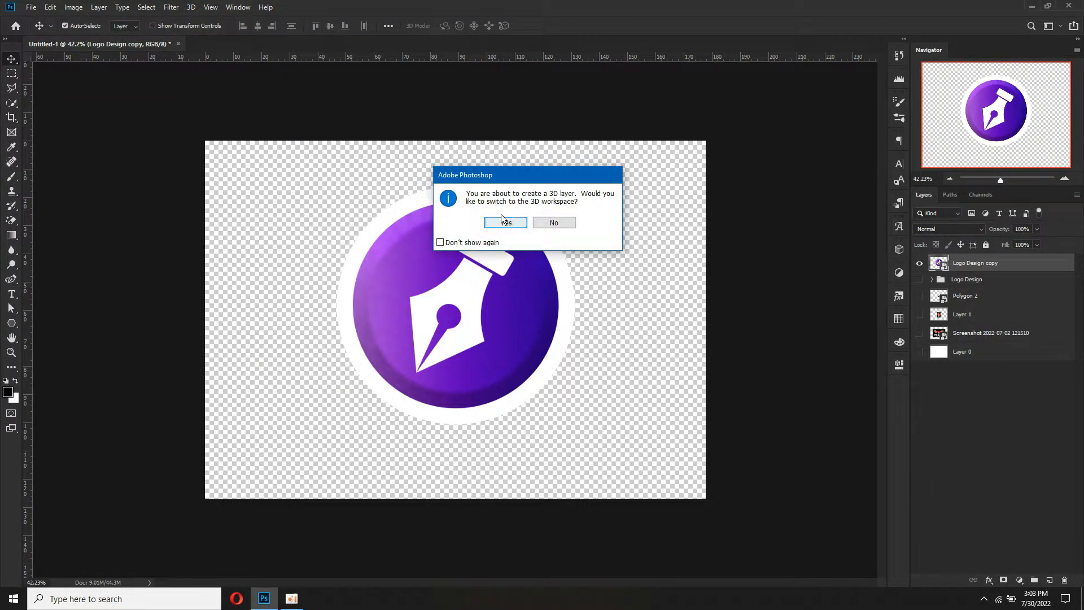
left_click(505, 224)
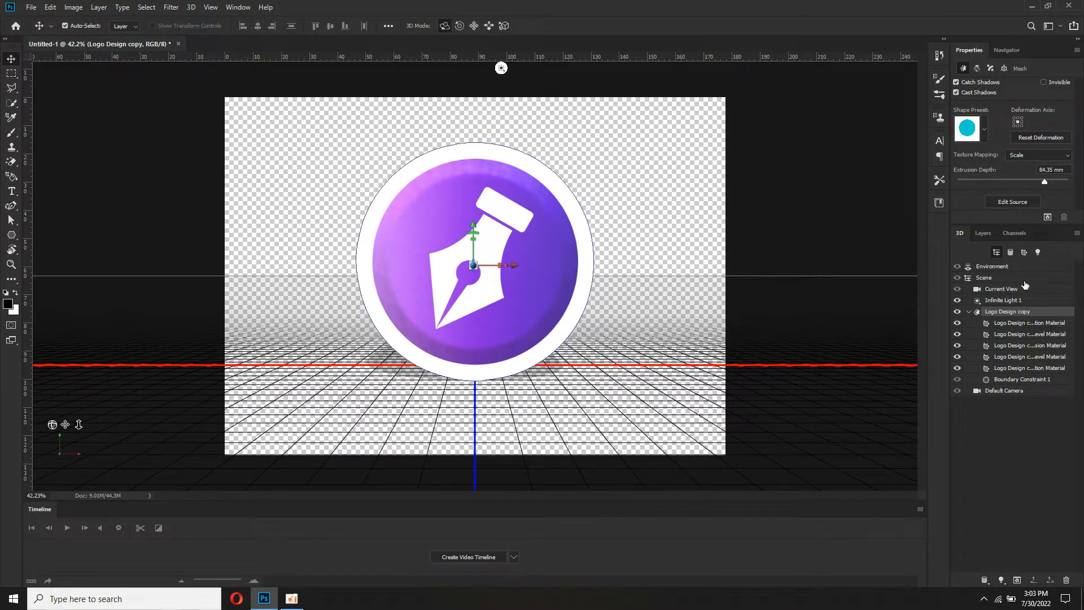
left_click(958, 82)
left_click(956, 92)
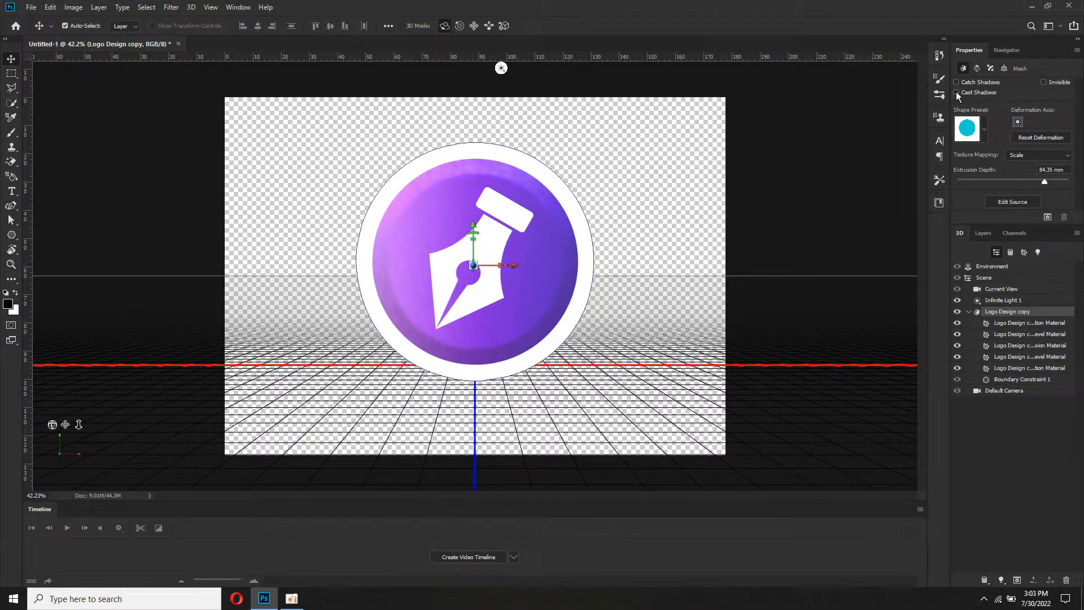
- Rotate the 3D logo slightly sideways to reveal its depth and apply a rounded bevel shape preset to it
left_click_drag(470, 300, 508, 303)
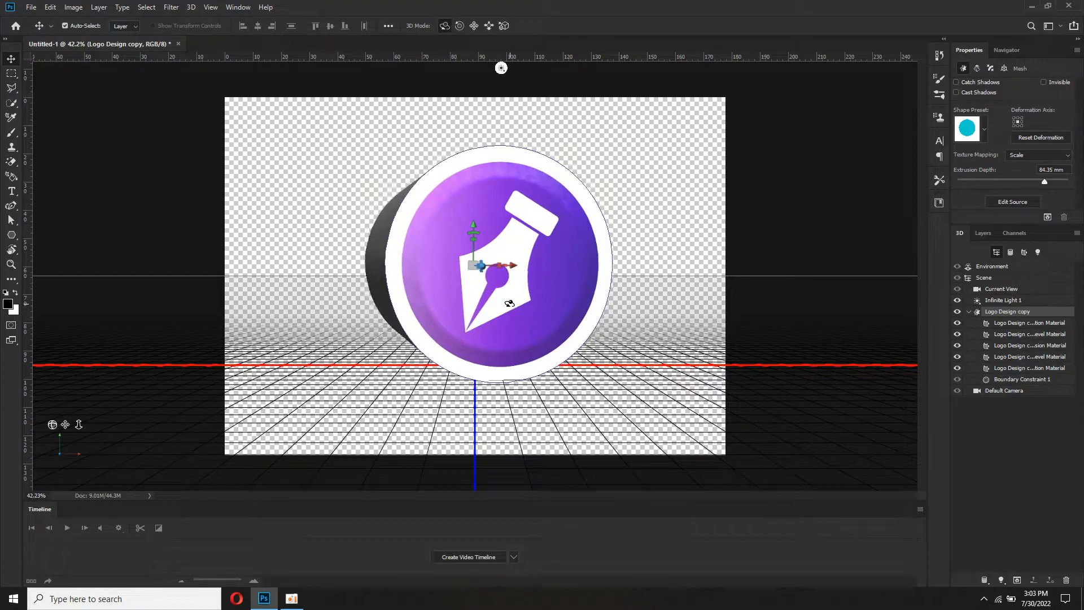
left_click(982, 140)
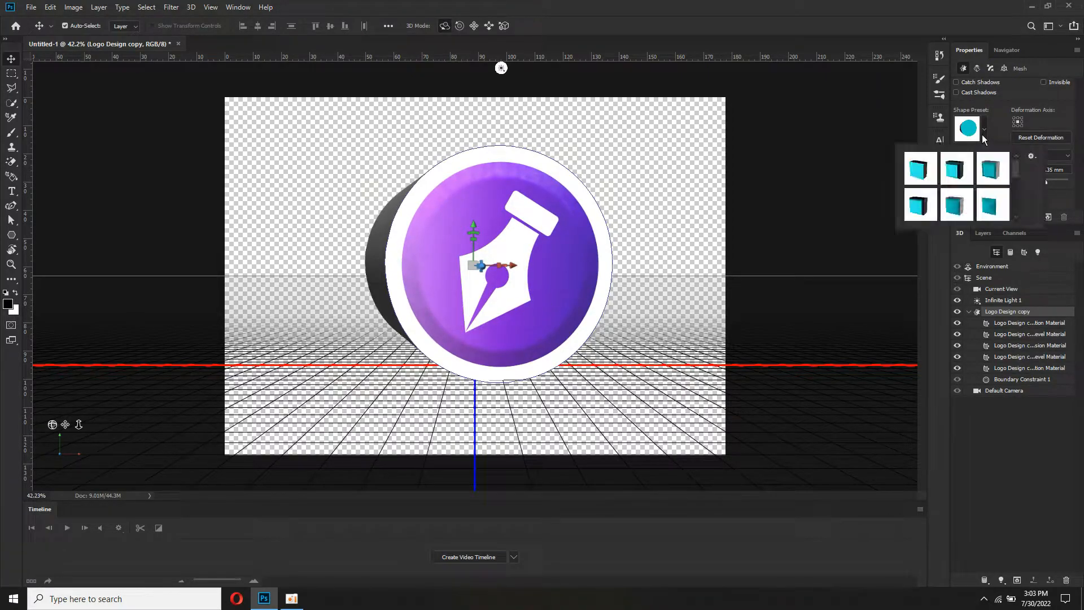
left_click(954, 205)
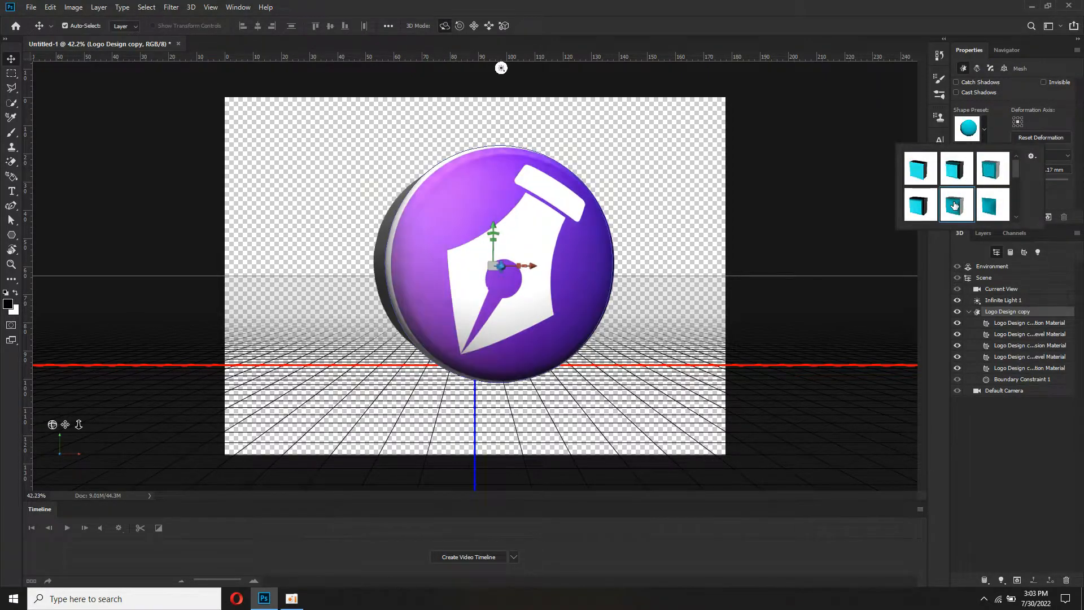
left_click(920, 206)
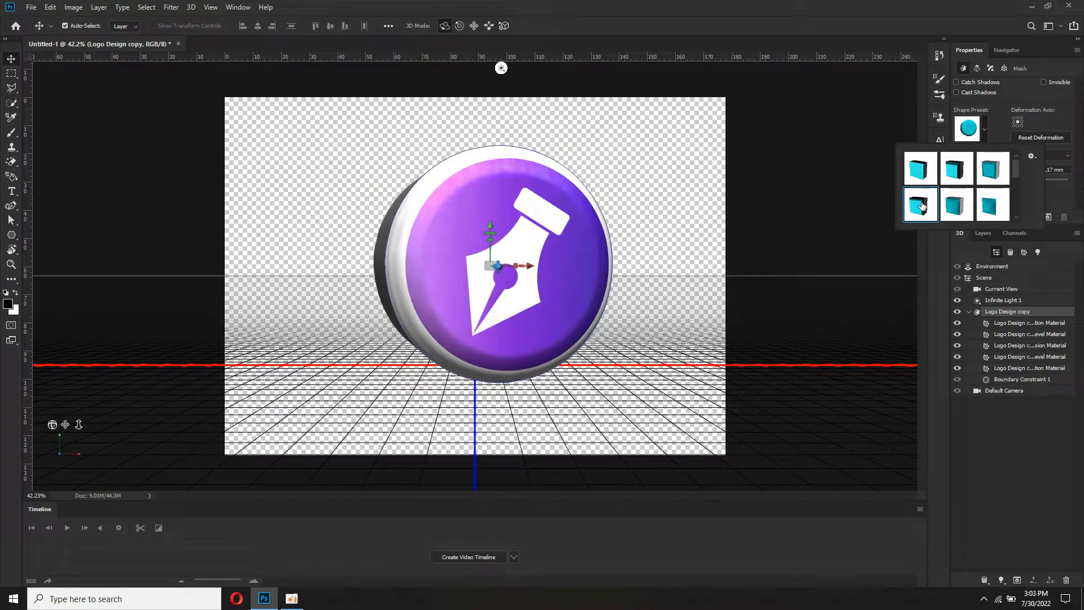
left_click(984, 129)
- Reduce the logo mesh's extrusion depth to 8.06 mm
left_click_drag(1029, 178, 1019, 184)
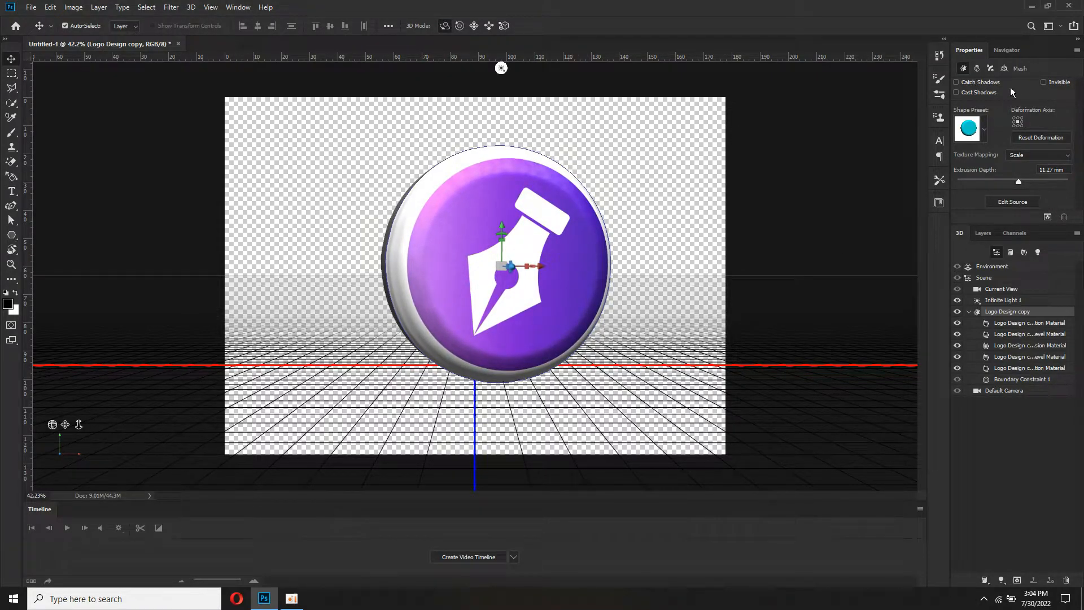
left_click(977, 69)
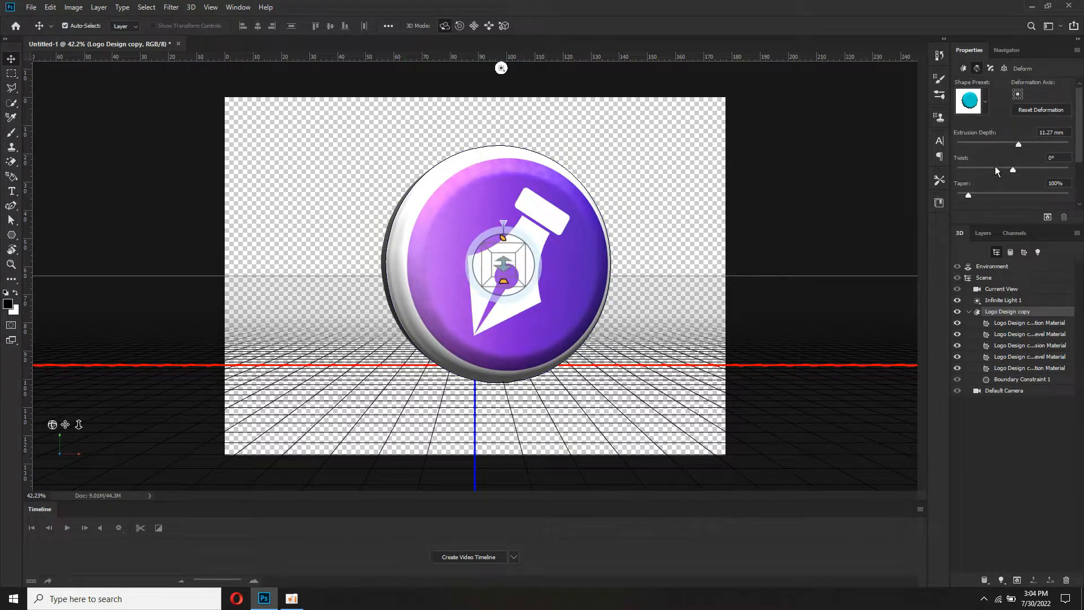
left_click_drag(1017, 143, 1017, 145)
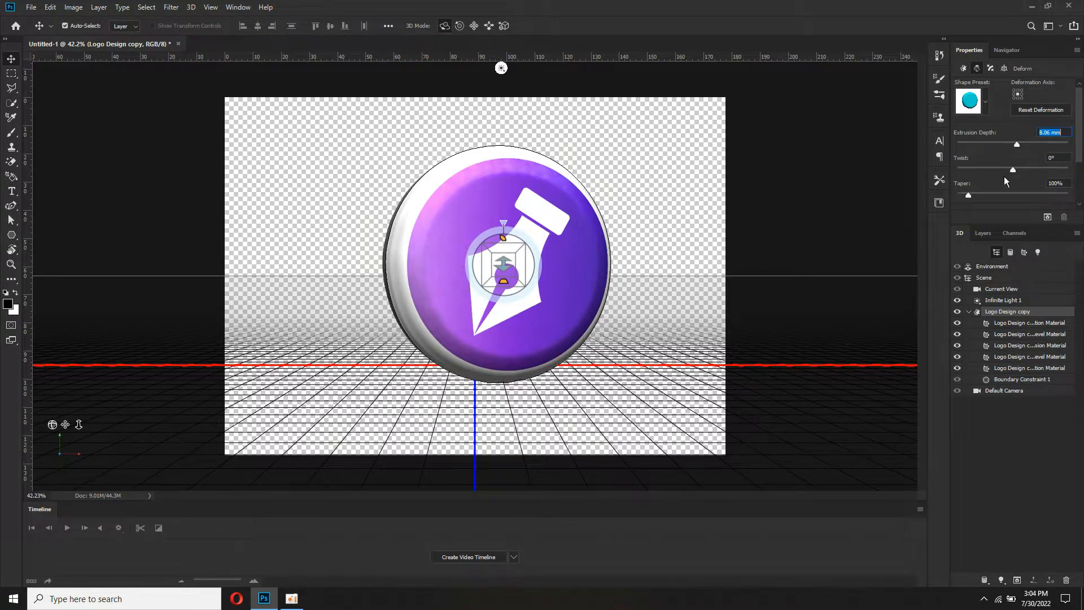
left_click(971, 196)
- Check the mesh's cap and coordinate settings and raise the Shine of the logo's front inflation material to 43%
left_click(990, 69)
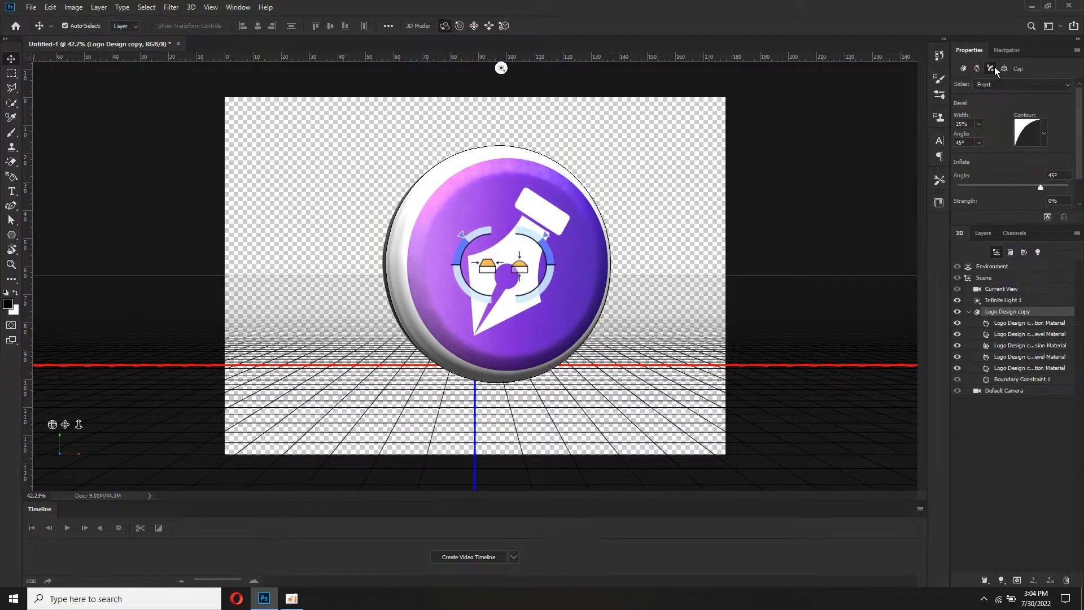
left_click(1004, 70)
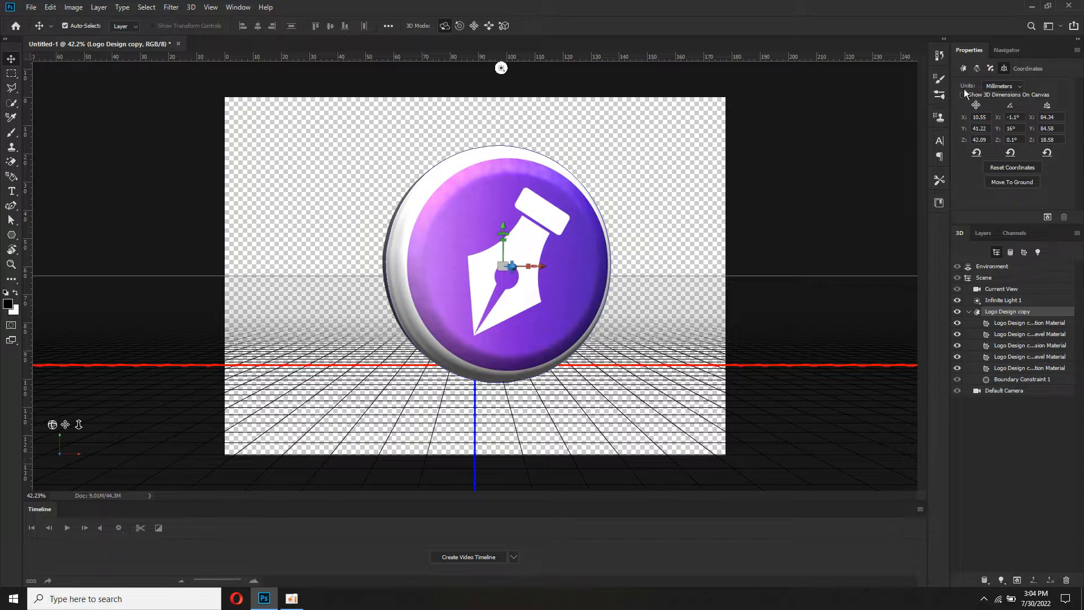
left_click(963, 69)
left_click(1012, 324)
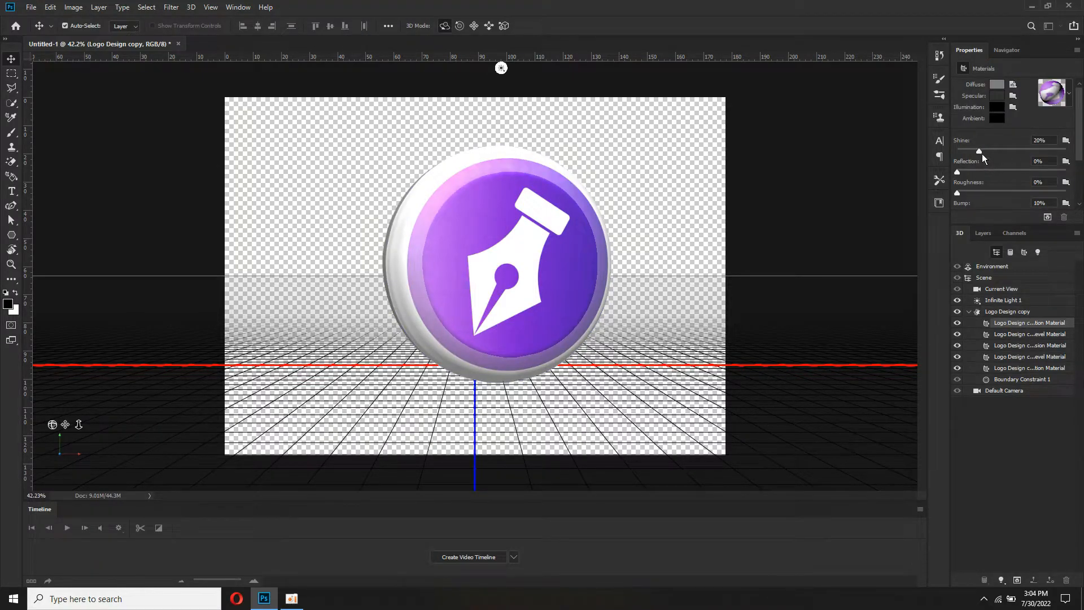
mouse_move(980, 151)
left_mouse_down()
mouse_move(1013, 149)
mouse_move(1002, 150)
left_mouse_up()
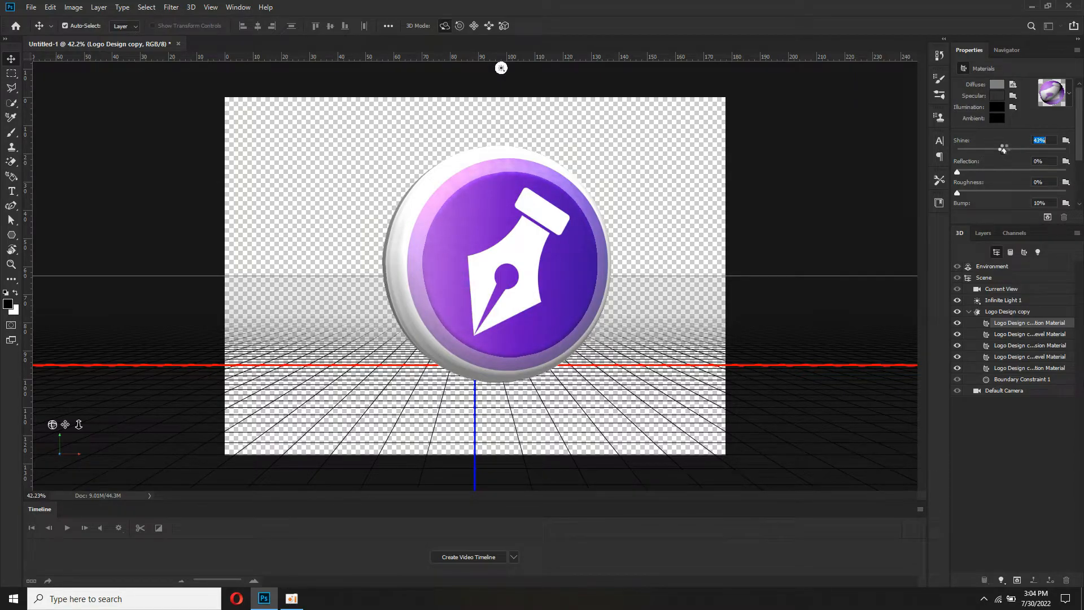
left_click(1009, 313)
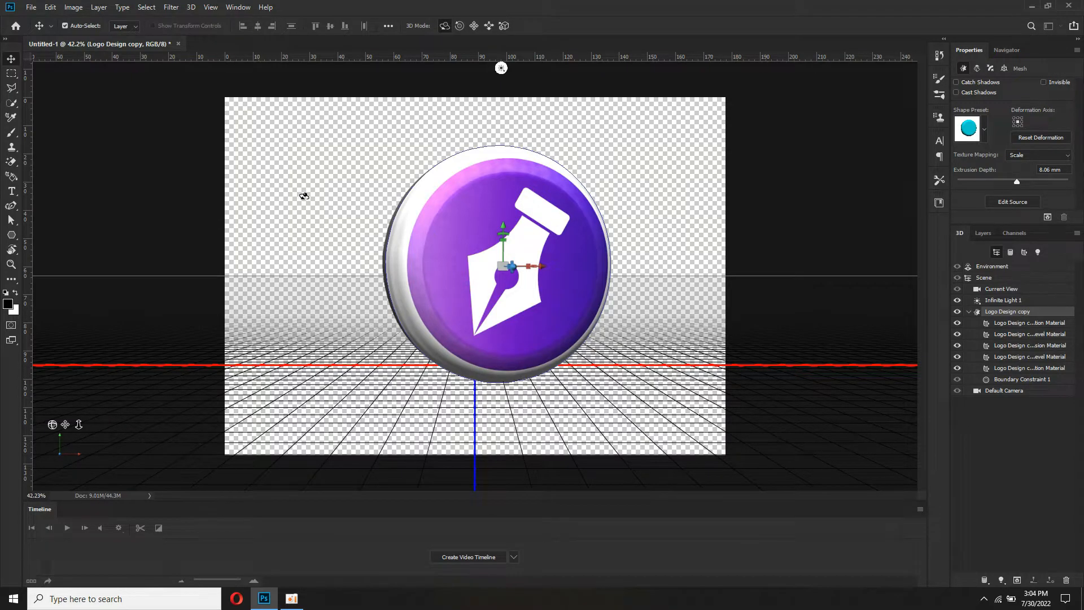
- Leave the 3D workspace, collapse the logo copy's texture list and examine the rendered logo with the Polygon 2 layer selected
left_click(1061, 25)
left_click(1019, 33)
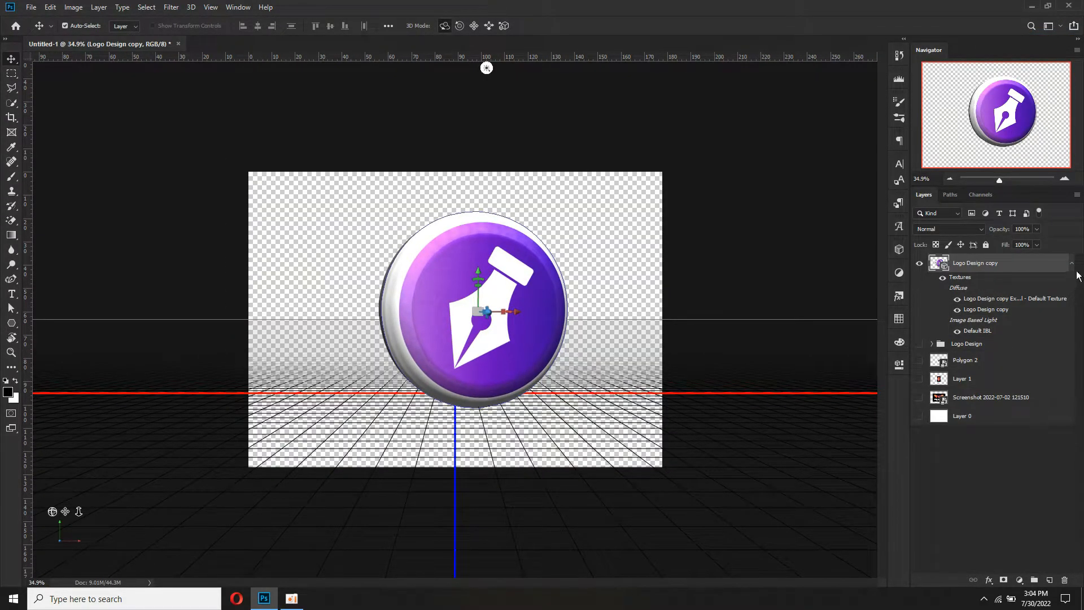
left_click(1070, 266)
left_click(968, 297)
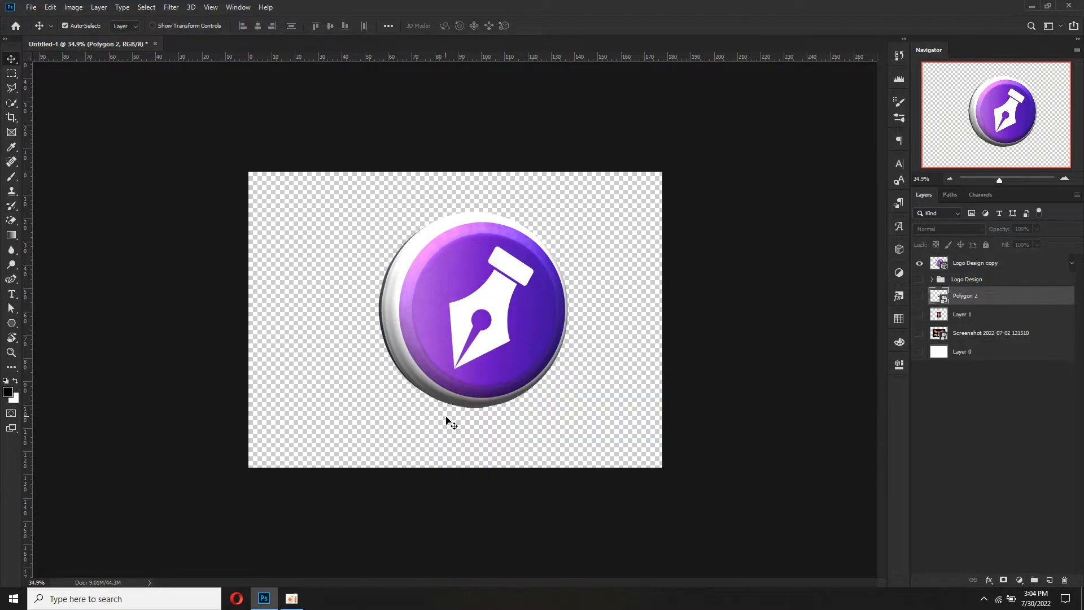
key("ctrl+plus")
scroll(458, 384, "up", 1)
scroll(460, 385, "down", 4)
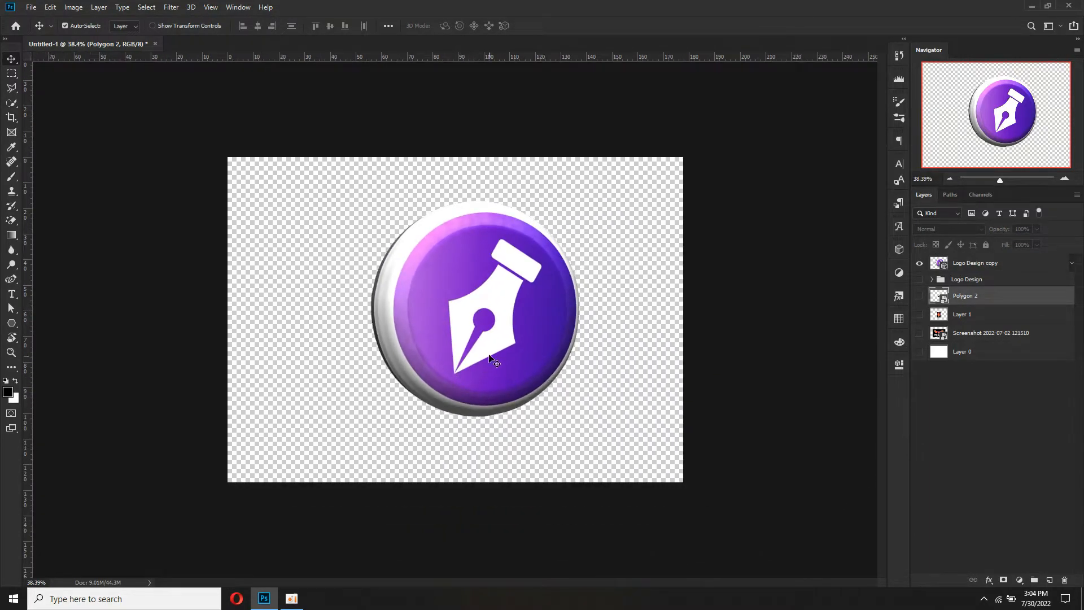
- Shift the 3D camera of the Logo Design copy layer sideways and rotate the logo slightly
left_click(981, 263)
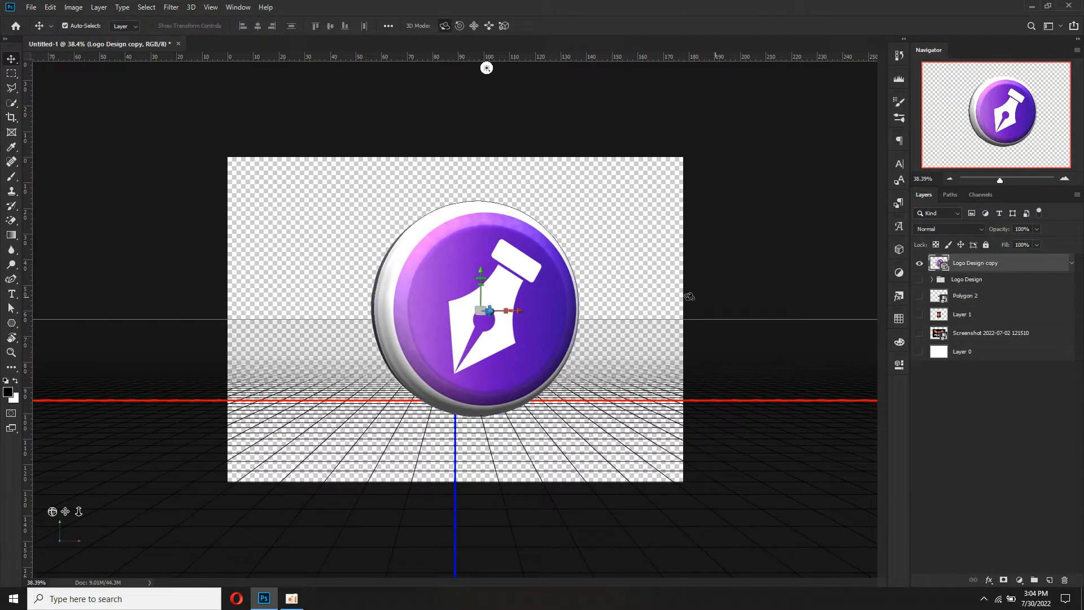
left_click_drag(64, 511, 63, 512)
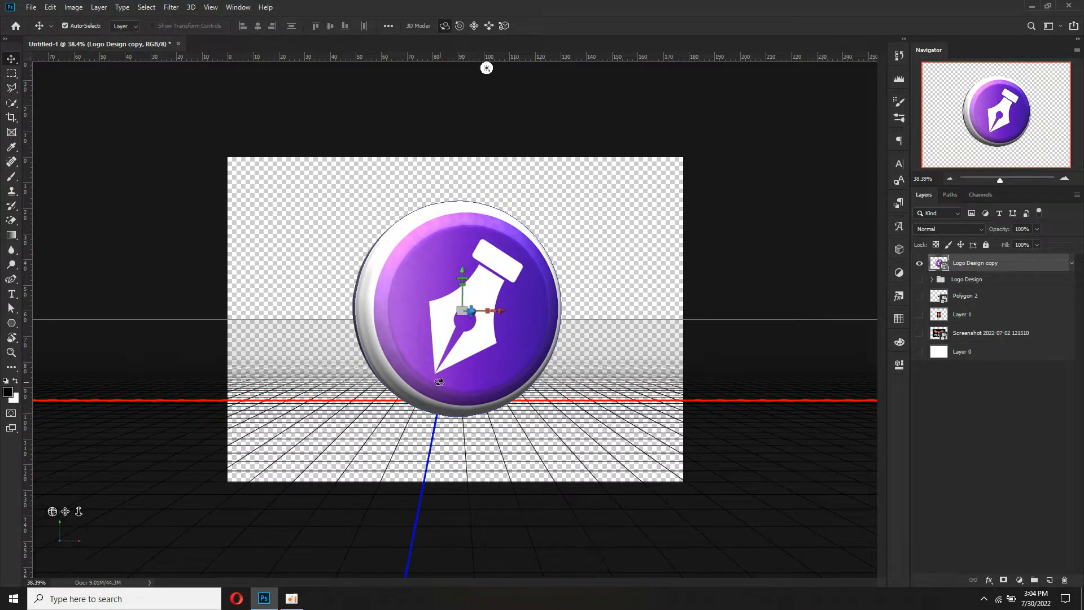
left_click_drag(446, 383, 450, 384)
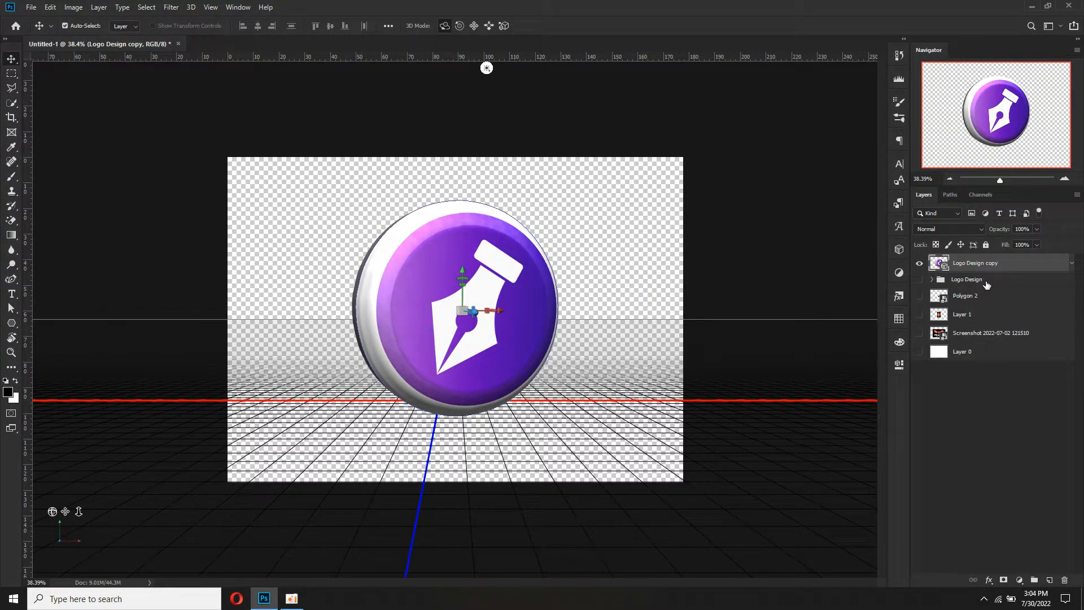
- Return to the 3D workspace and set the Shine of the logo's front inflation material to 30%
left_click(1061, 28)
left_click(1028, 51)
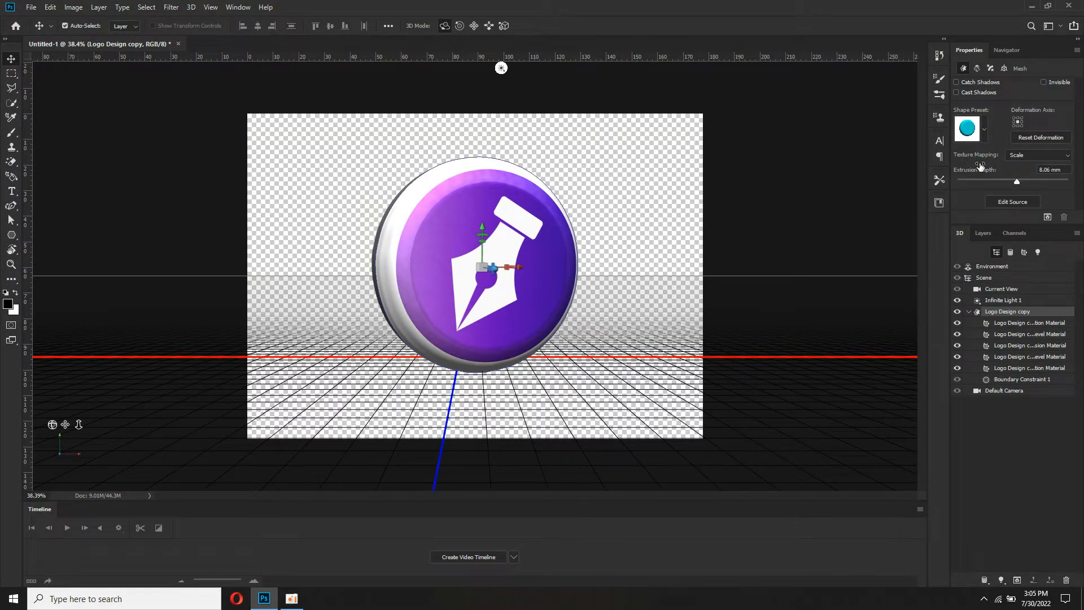
left_click(1019, 323)
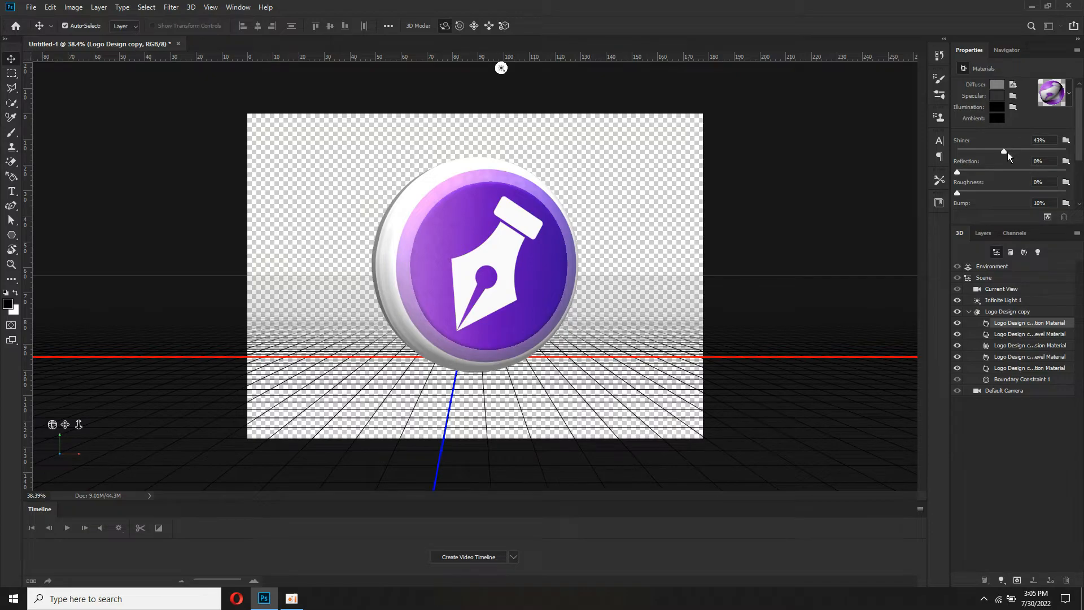
left_click_drag(1004, 150, 998, 150)
left_click_drag(992, 150, 981, 152)
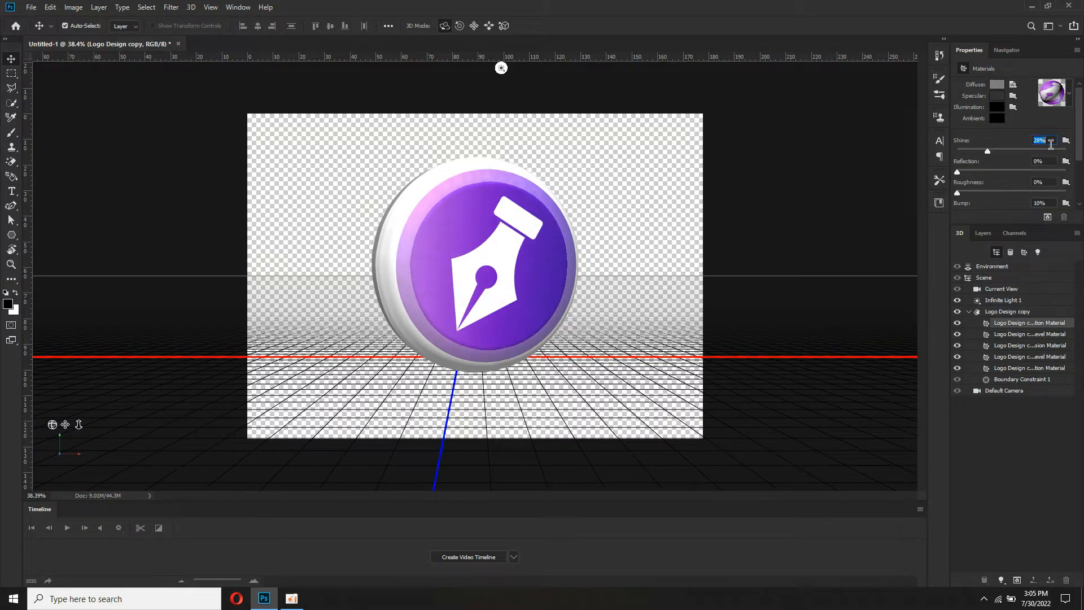
type("30")
left_click(1018, 315)
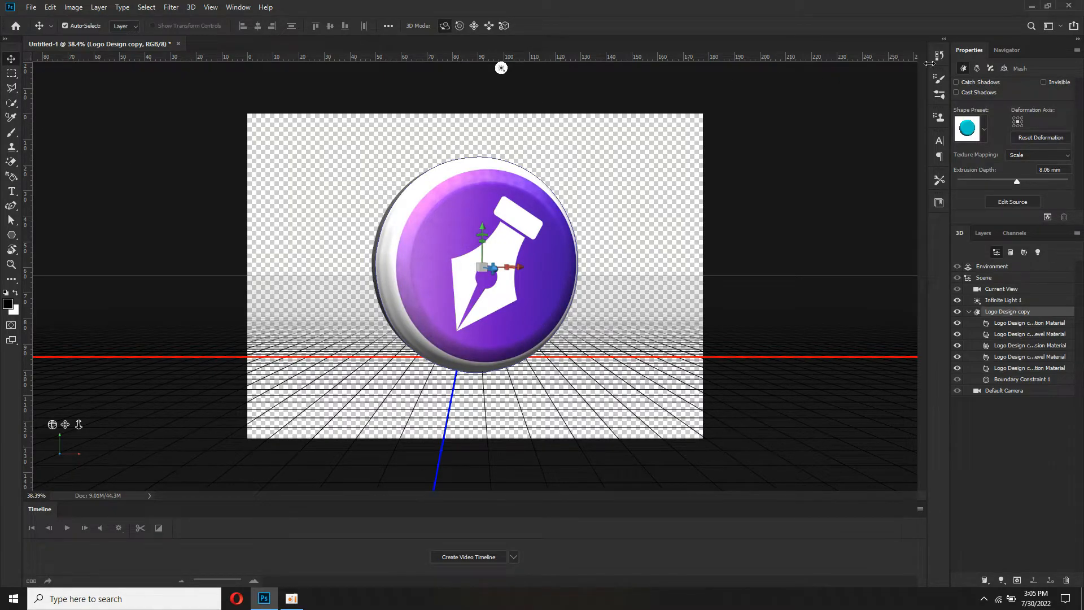
- Switch back from the 3D workspace to the layer-editing workspace and select the hidden Logo Design group
left_click(1057, 27)
left_click(1022, 33)
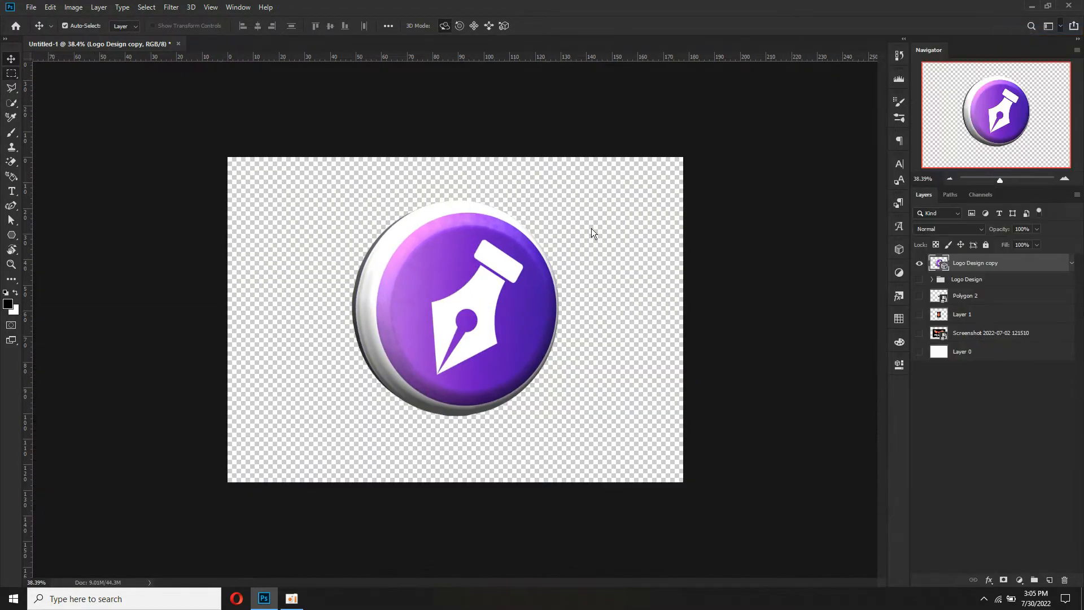
left_click(985, 282)
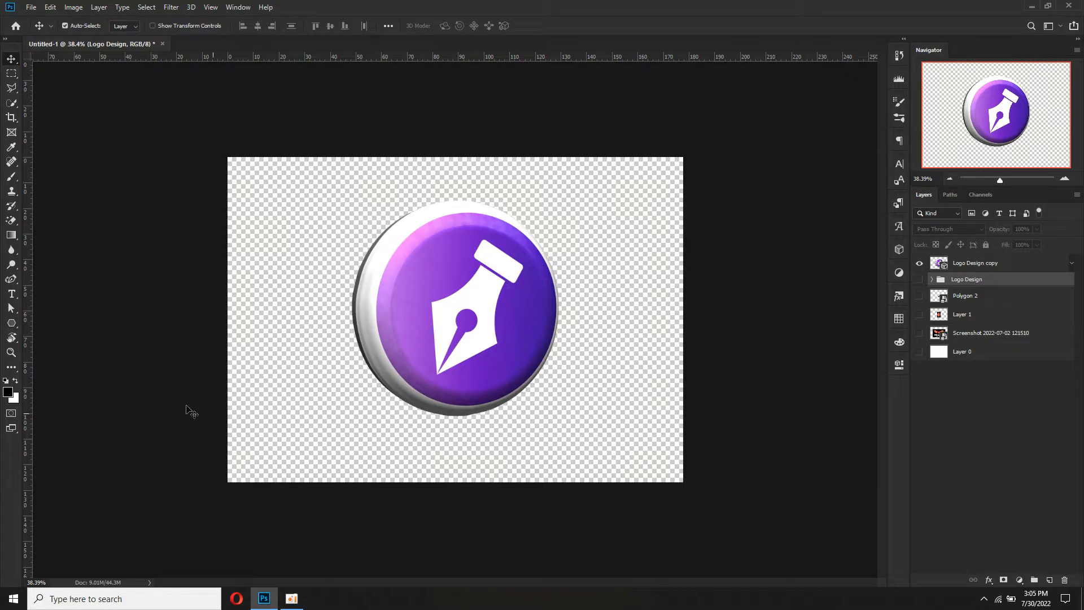
- Extend the canvas downward with the Crop tool to make room below the logo
left_click(11, 117)
left_click_drag(455, 487, 455, 511)
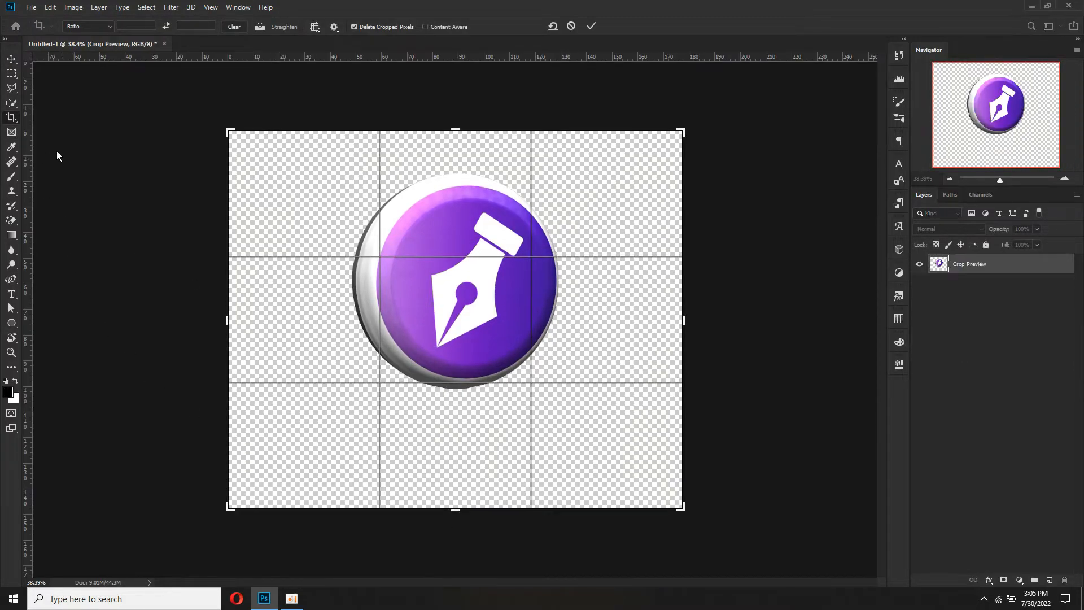
left_click(11, 59)
key("ctrl+0")
key("ctrl+minus")
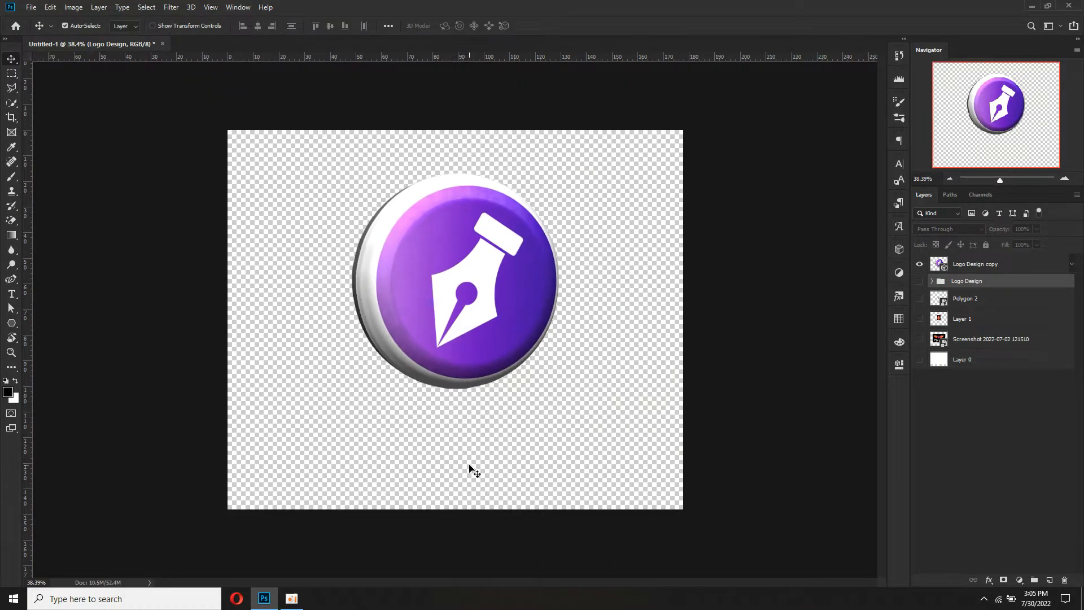
- Add the centred text PRODUCTIVITY in white Montserrat Bold below the logo
key("t")
left_click(453, 443)
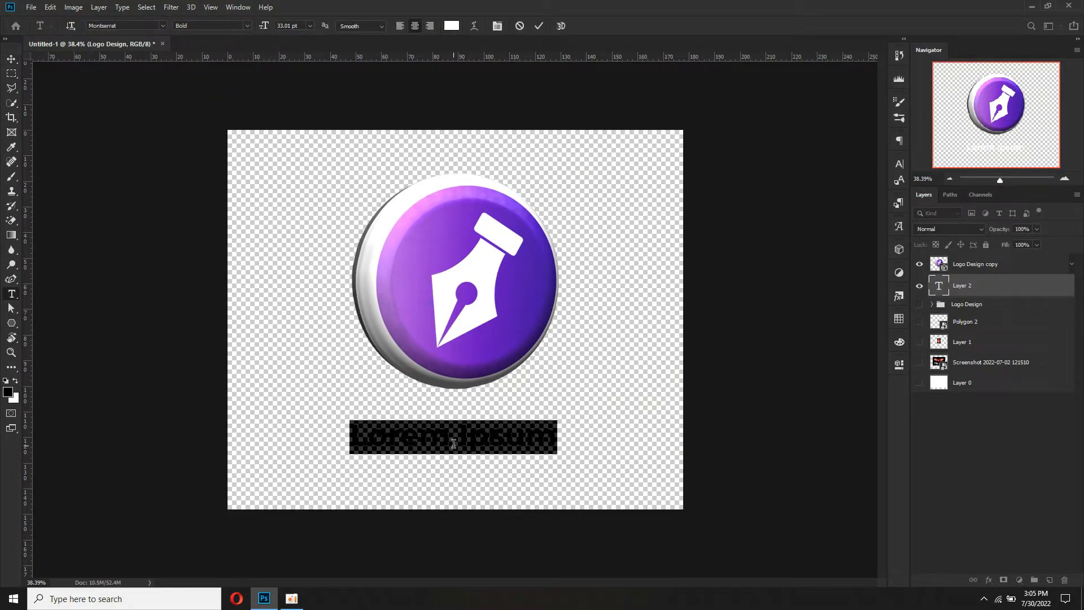
type("PRODU")
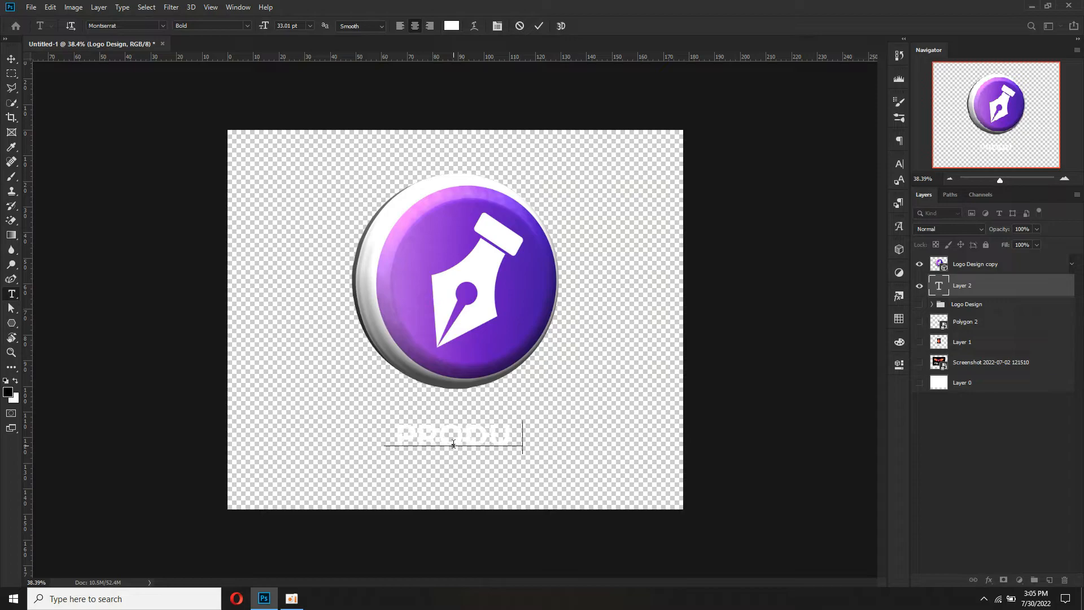
type("CTIVITY")
key("ctrl+a")
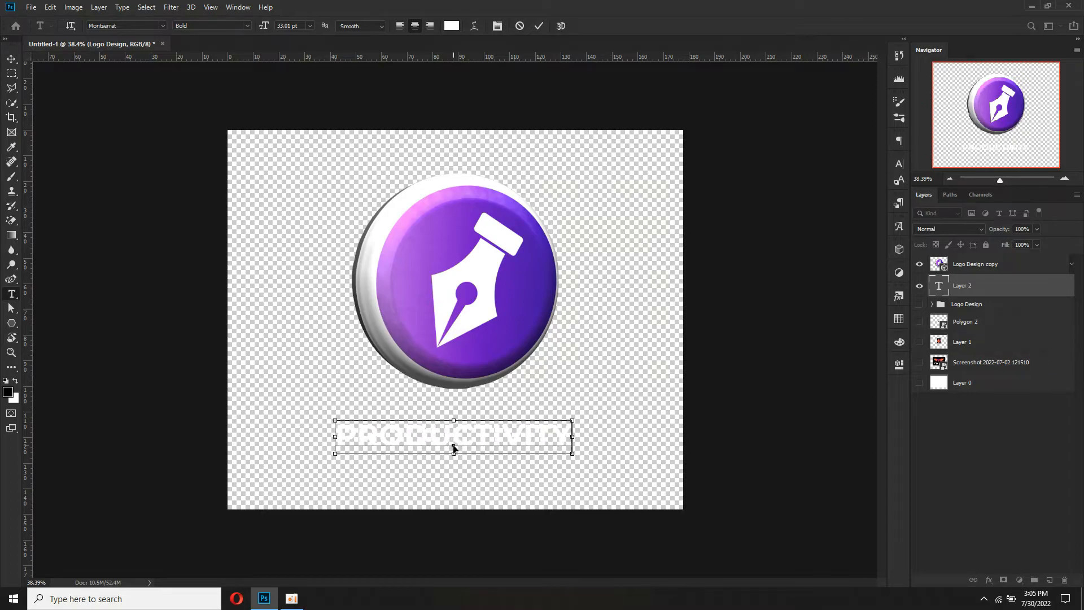
left_click(538, 27)
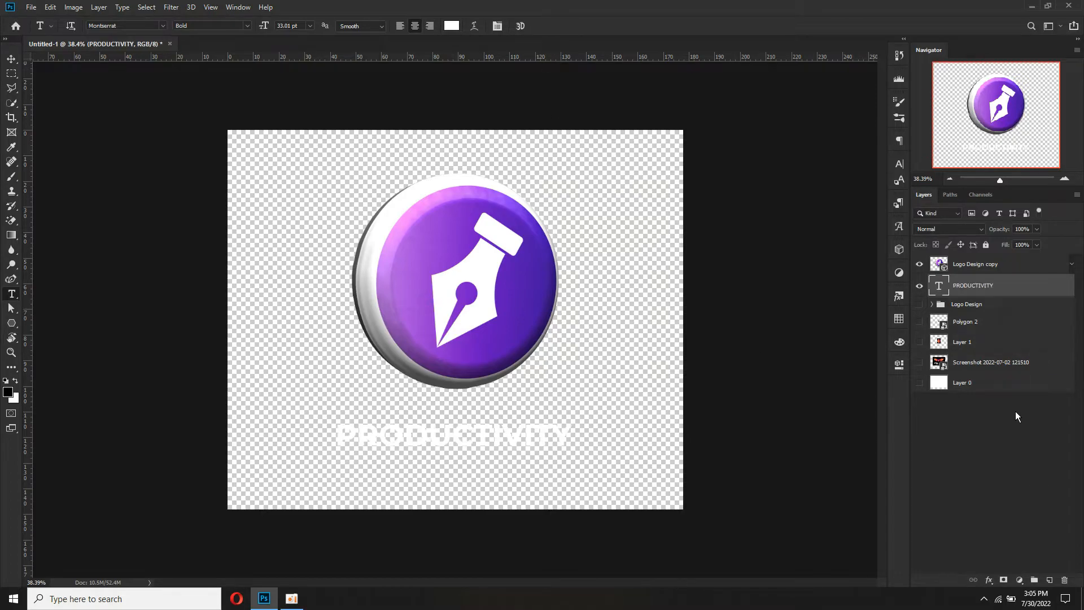
left_click(991, 383)
left_click(993, 581)
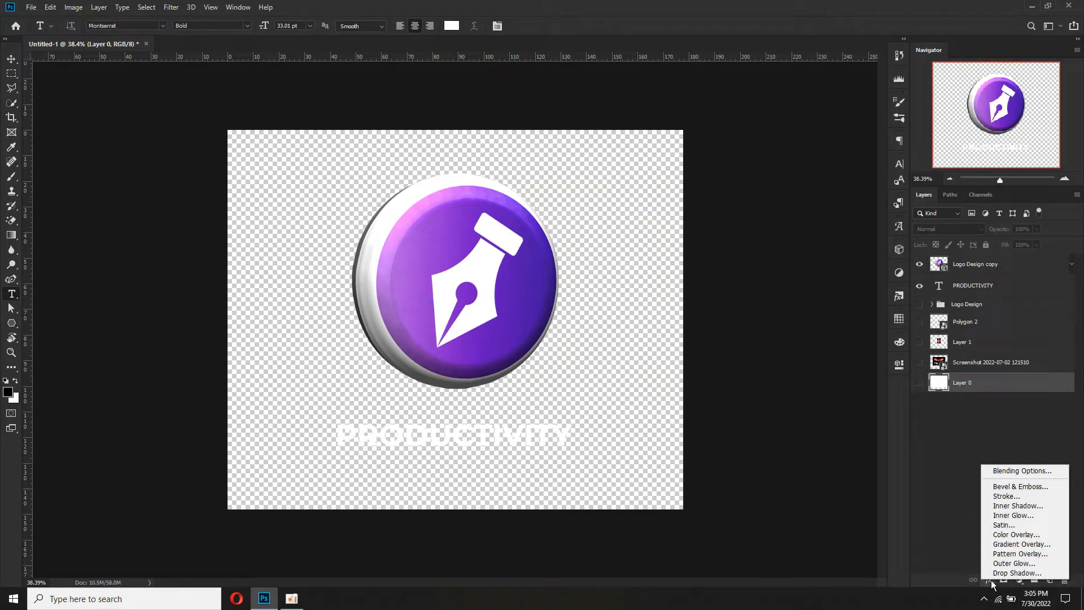
left_click(913, 523)
left_click(1020, 580)
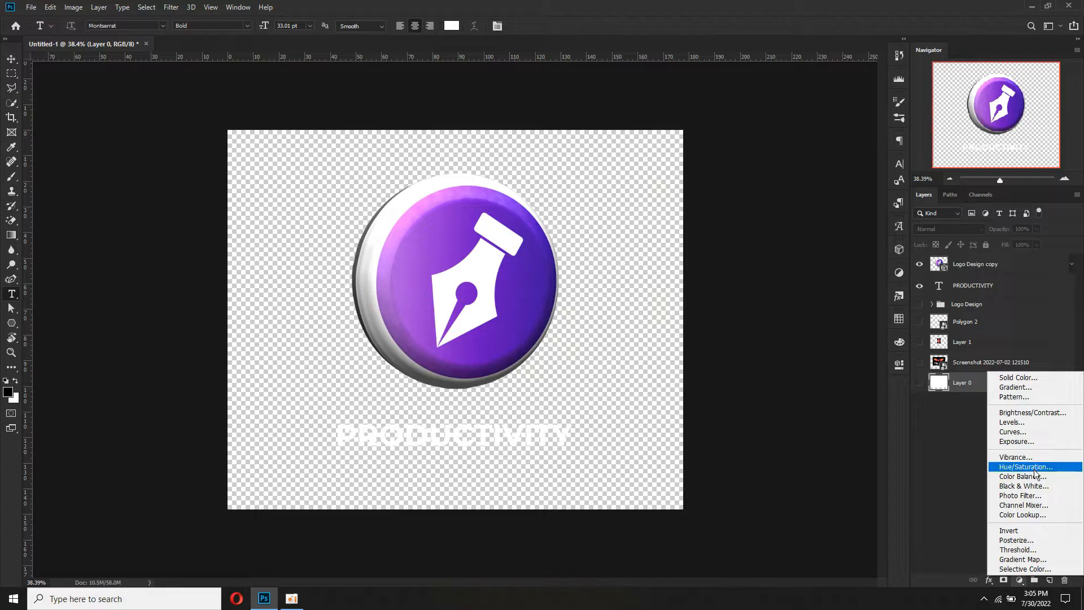
left_click(991, 581)
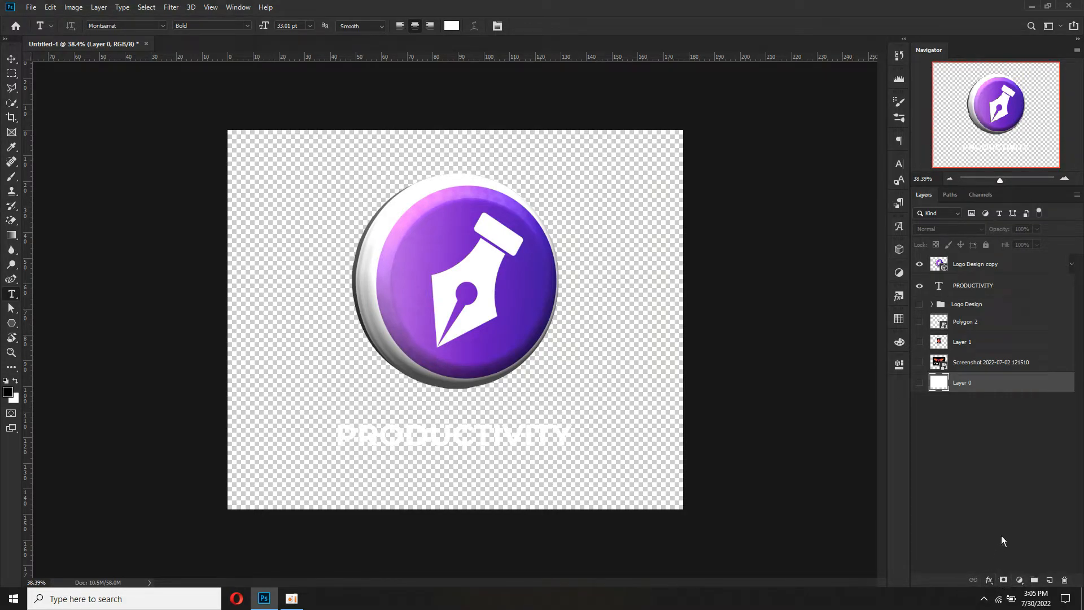
left_click(992, 579)
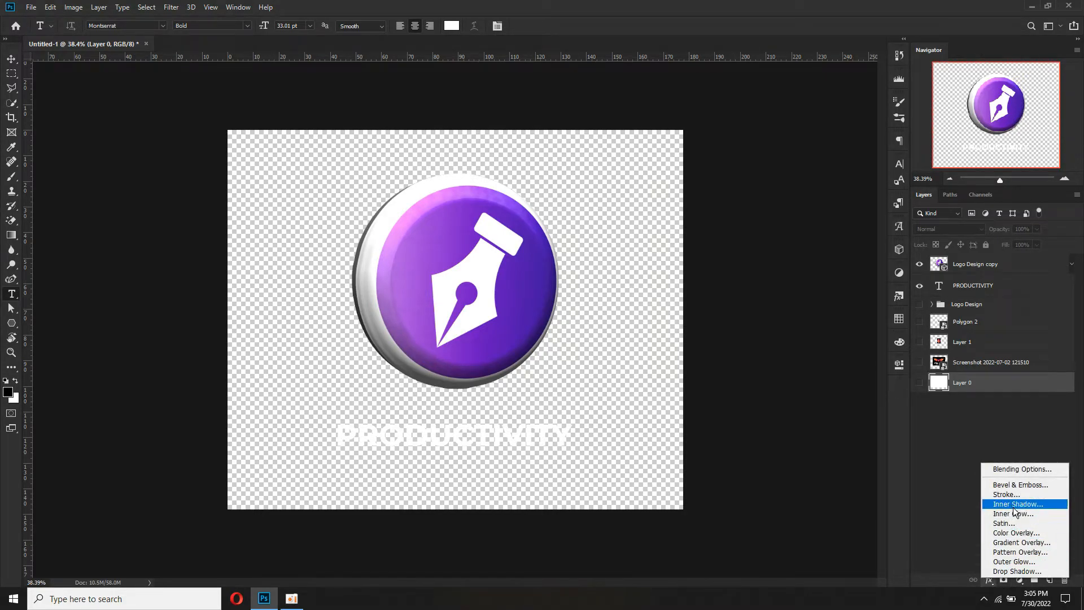
left_click(1022, 540)
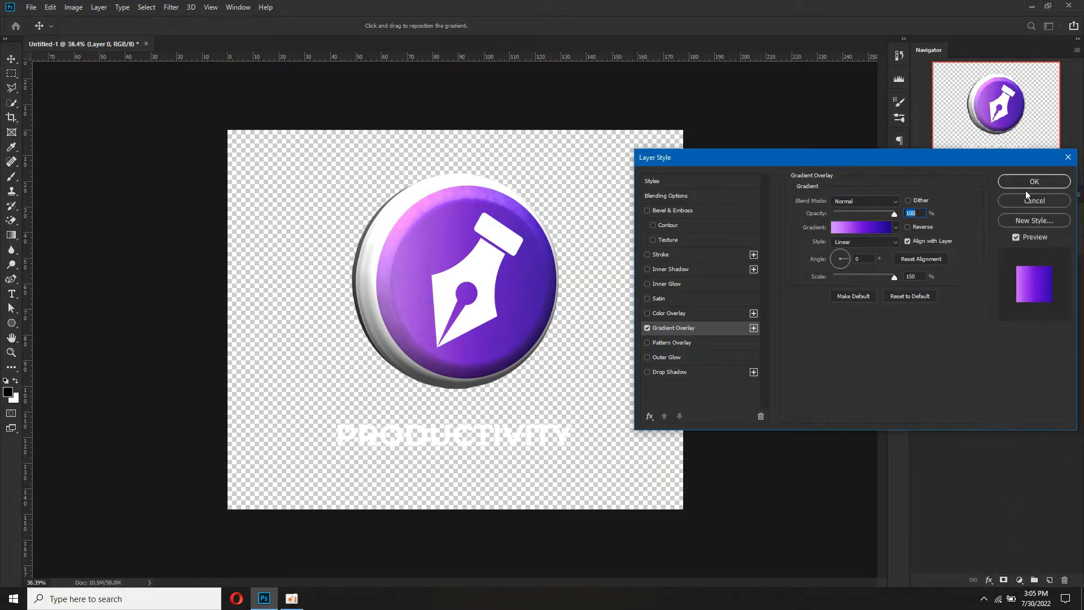
left_click(1027, 201)
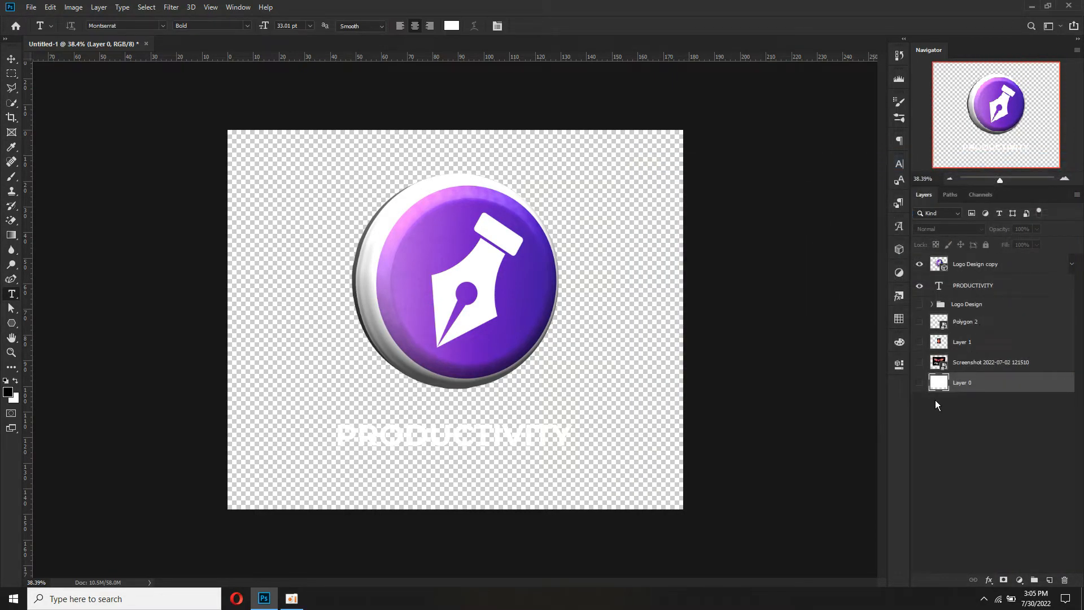
- Make the white background layer, Layer 0, visible
left_click(920, 384)
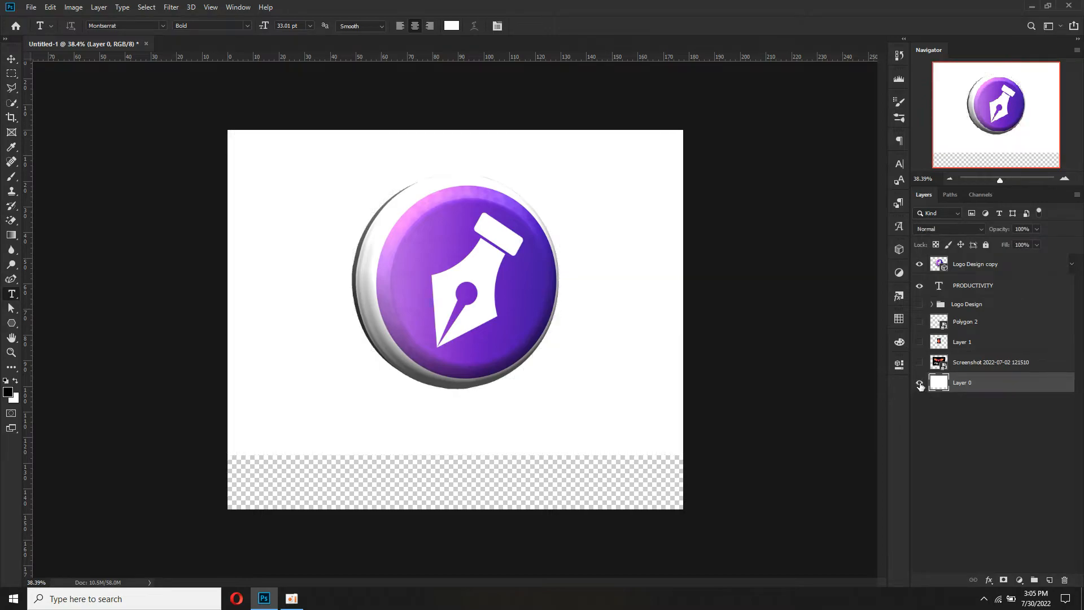
left_click(989, 581)
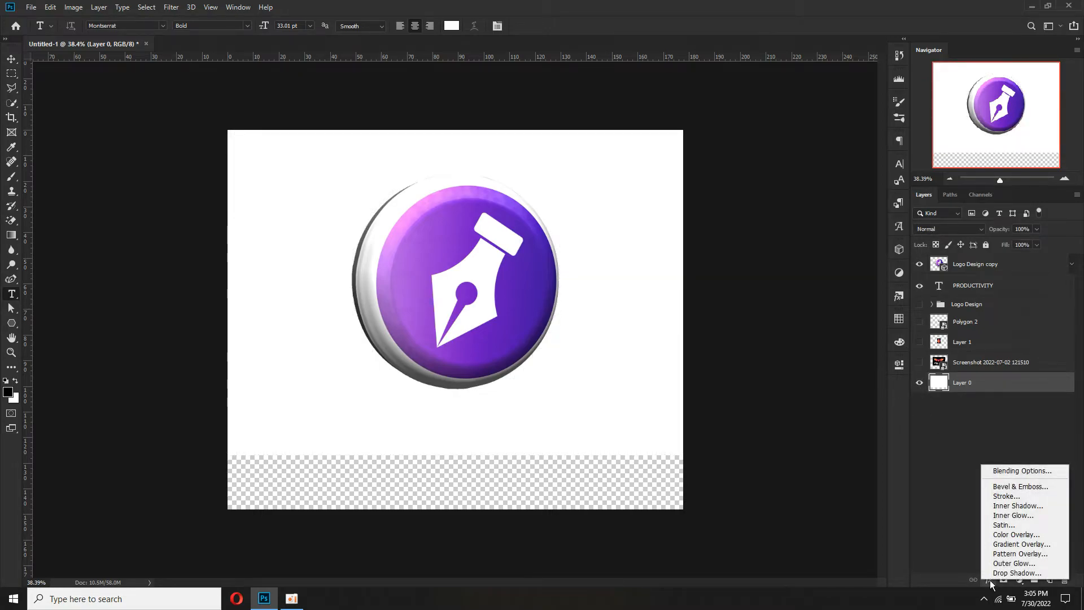
left_click(1021, 544)
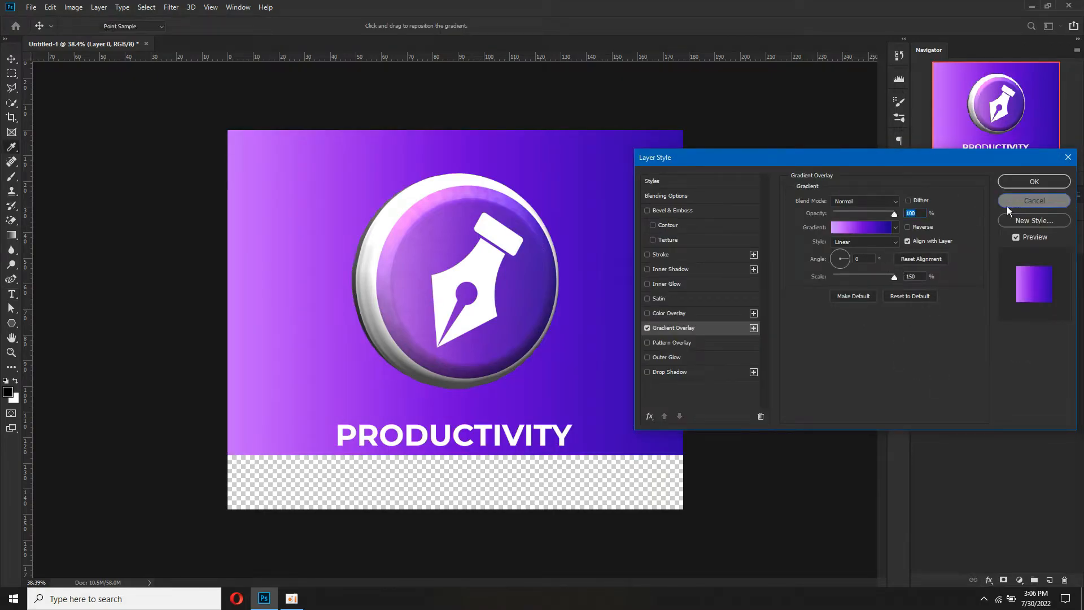
left_click(1033, 181)
key("ctrl+z")
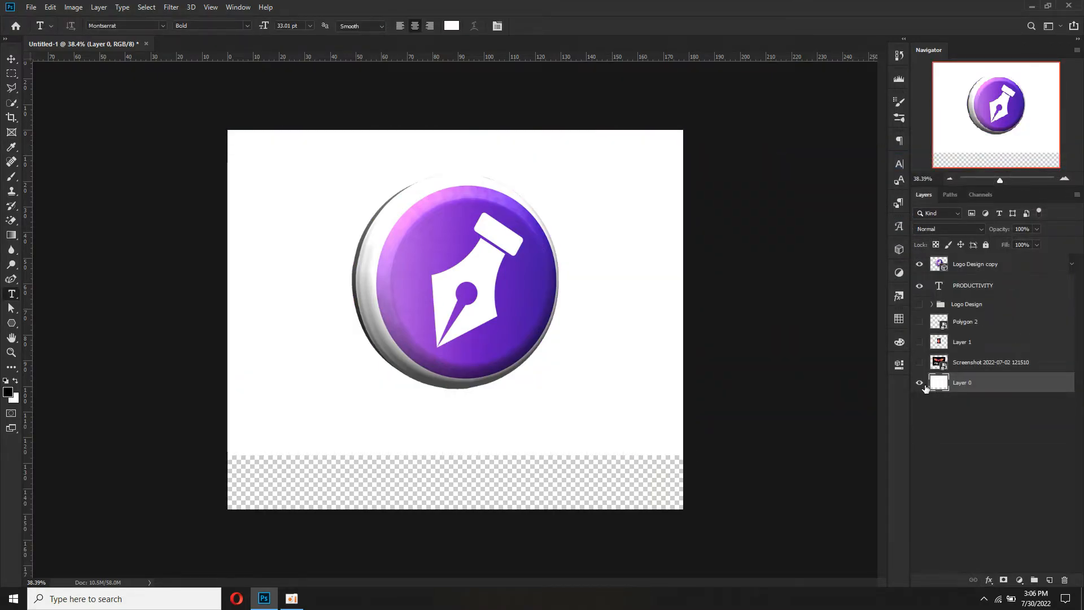
- Turn on Auto-Select and scale Layer 0 so it covers the transparent strip at the bottom of the canvas
left_click(410, 431, "ctrl")
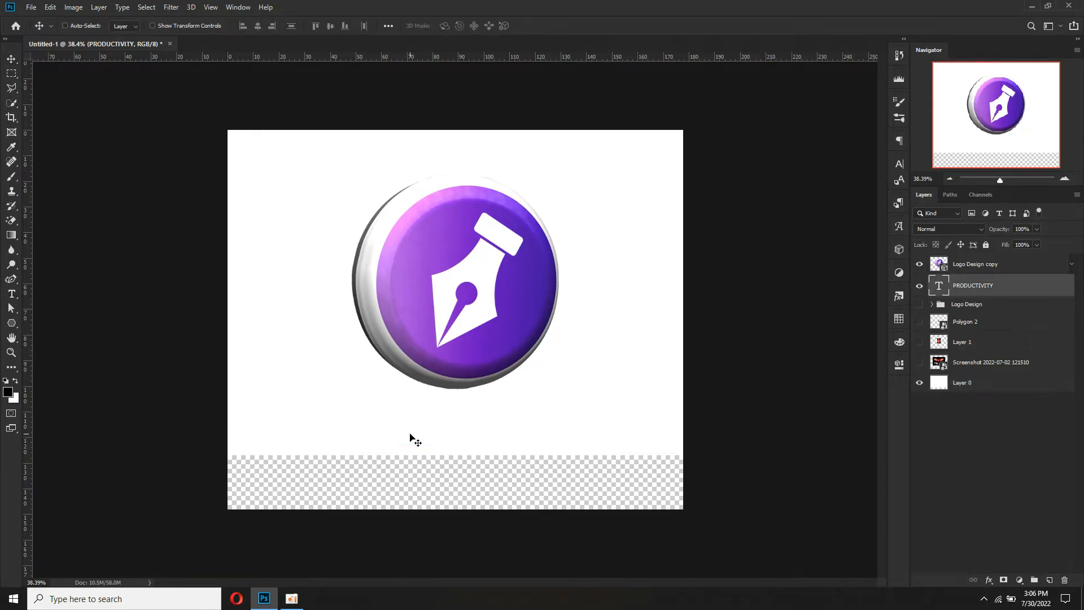
key("ctrl+t")
left_click(542, 25)
left_click(583, 172, "ctrl")
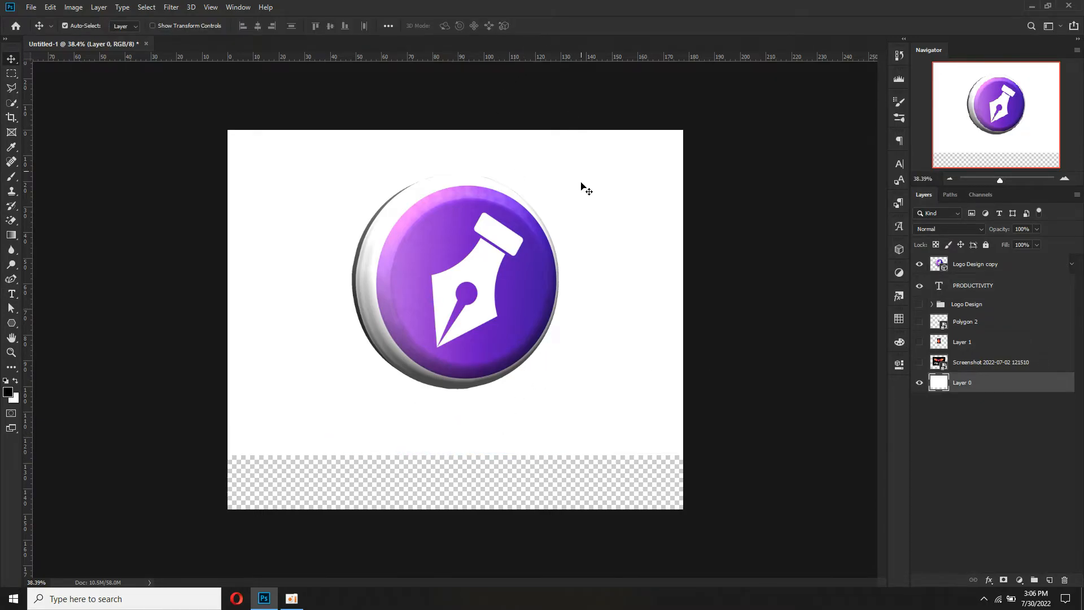
key("ctrl+t")
left_click_drag(455, 456, 455, 509)
key("Return")
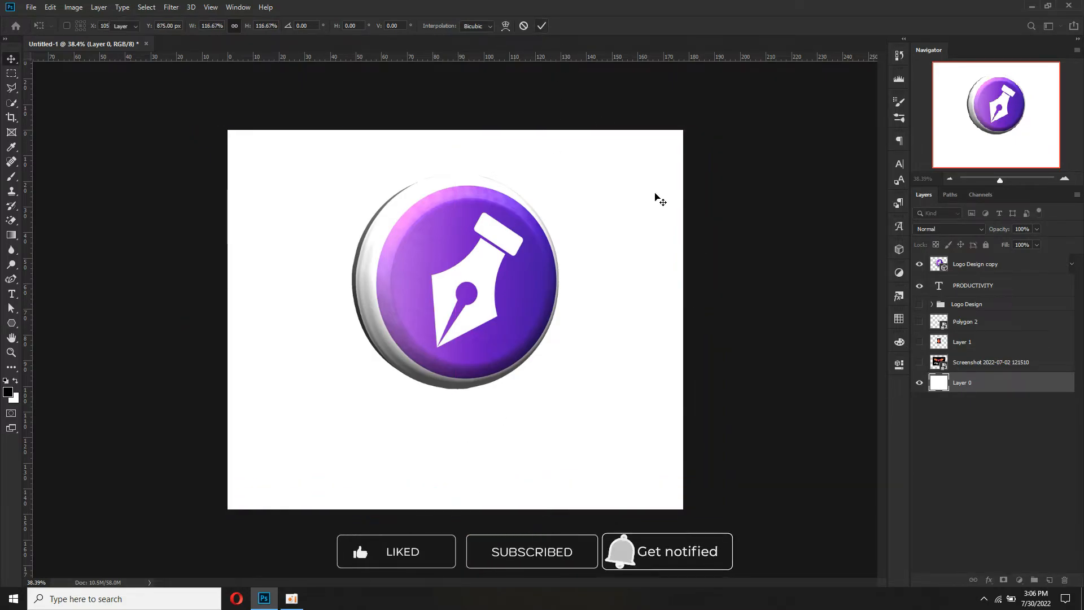
- Add a Gradient Overlay to Layer 0 and remove the intermediate colour stops from its gradient
left_click(988, 580)
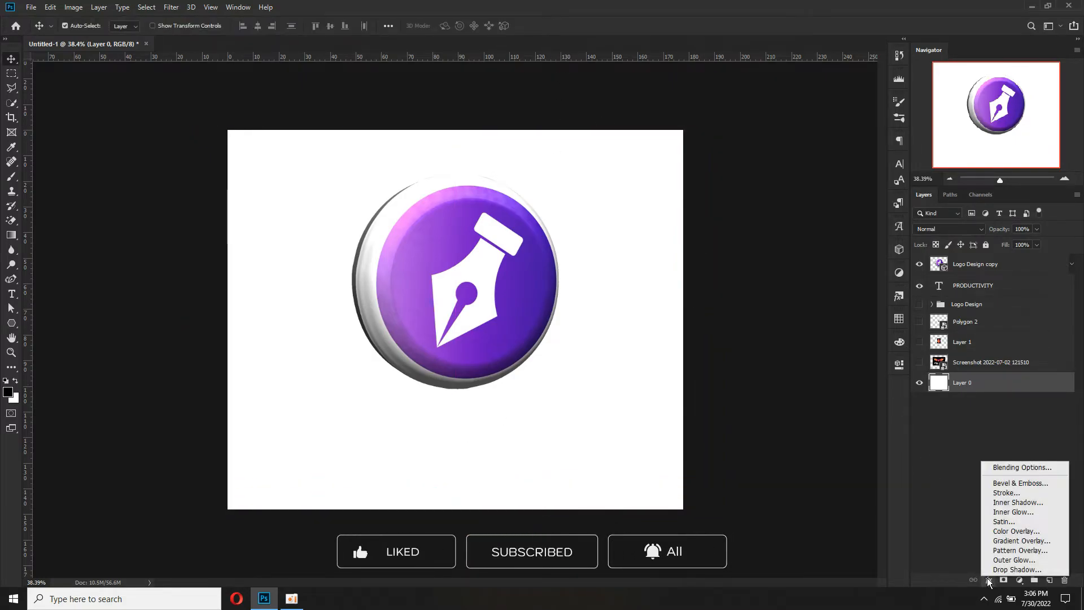
left_click(1016, 541)
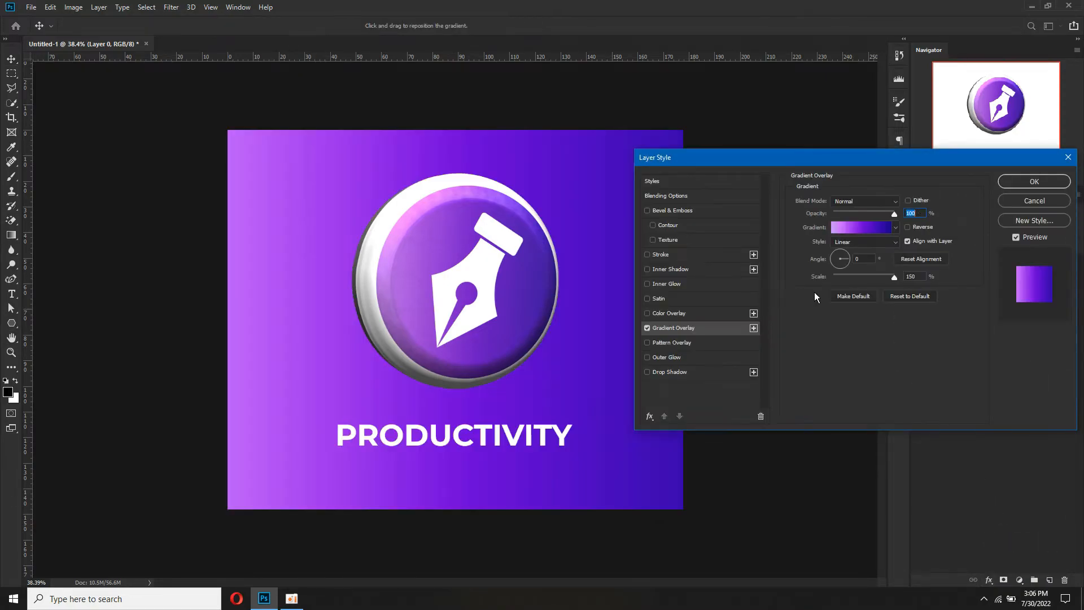
left_click(860, 228)
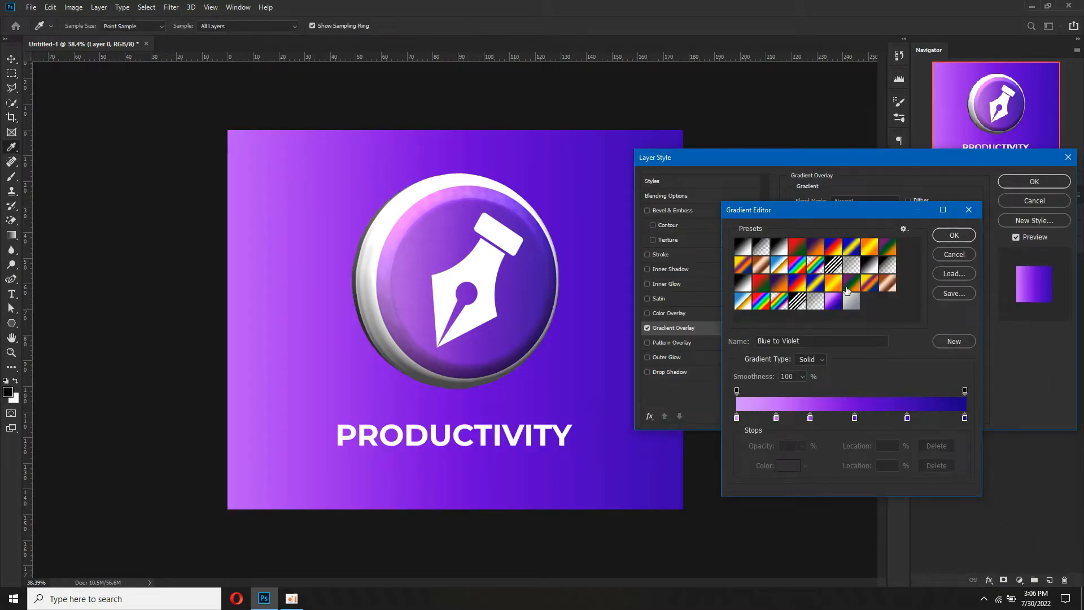
left_click_drag(777, 419, 912, 441)
- Set the gradient's starting colour stop to PANTONE 3165 C from the PANTONE solid coated library
left_click(736, 417)
left_click(804, 466)
left_click(787, 469)
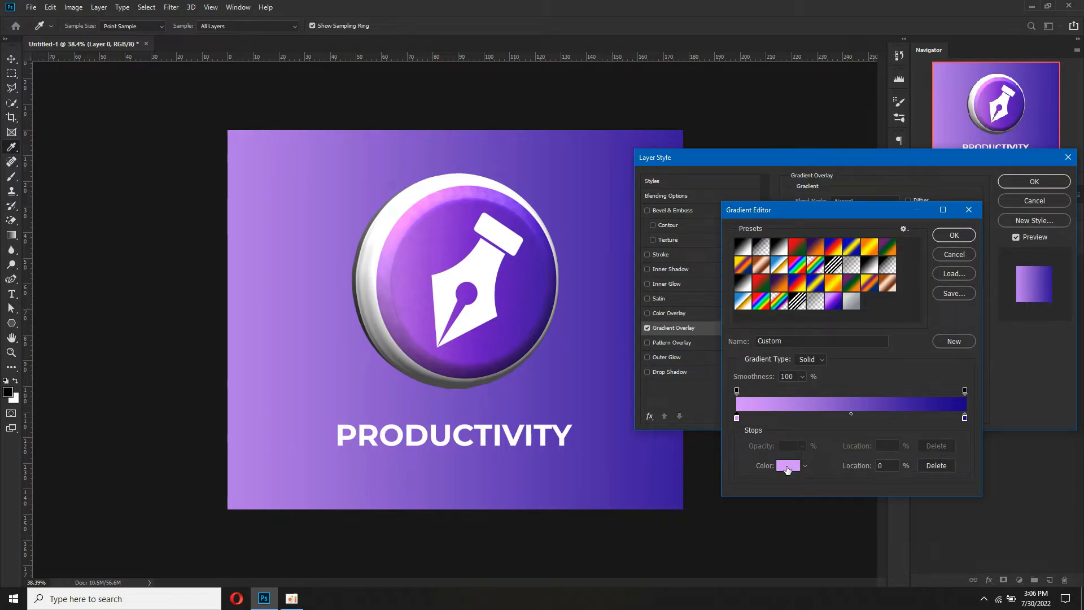
left_click(788, 468)
left_click(967, 441)
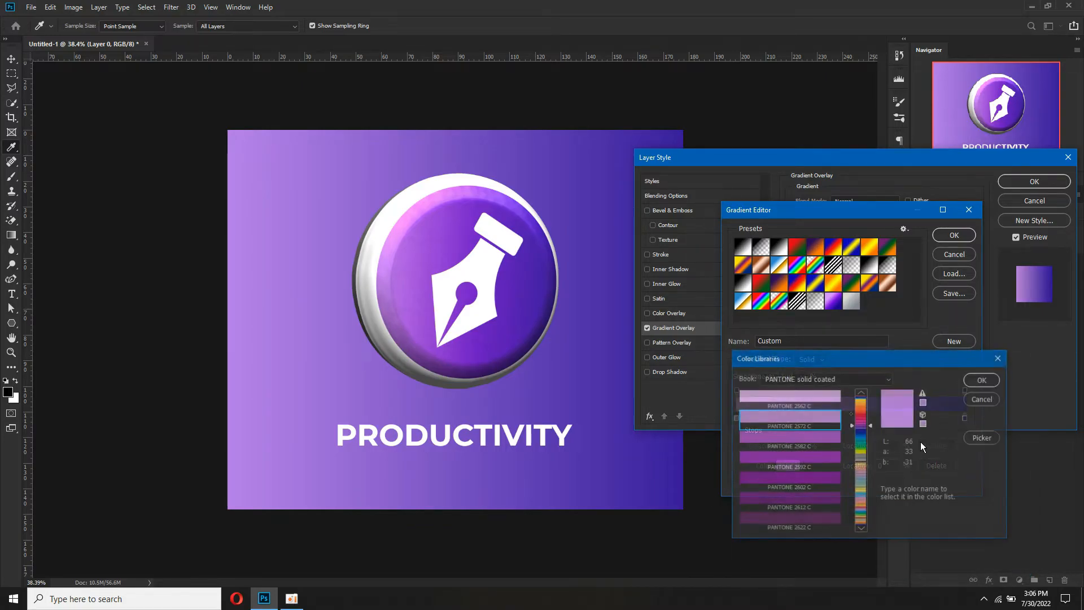
left_click(868, 436)
left_click(828, 521)
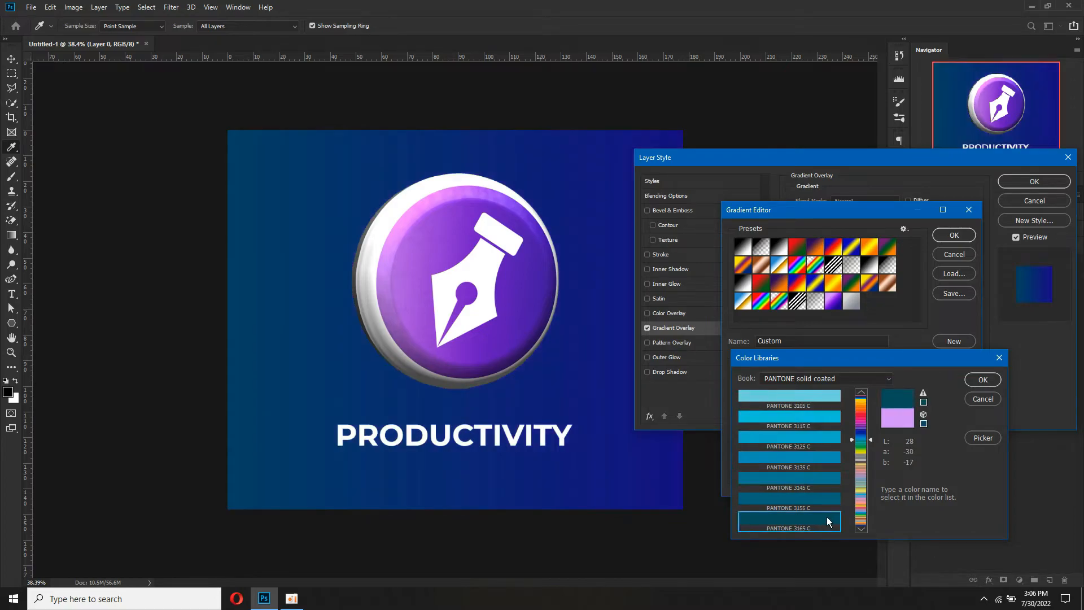
left_click(865, 445)
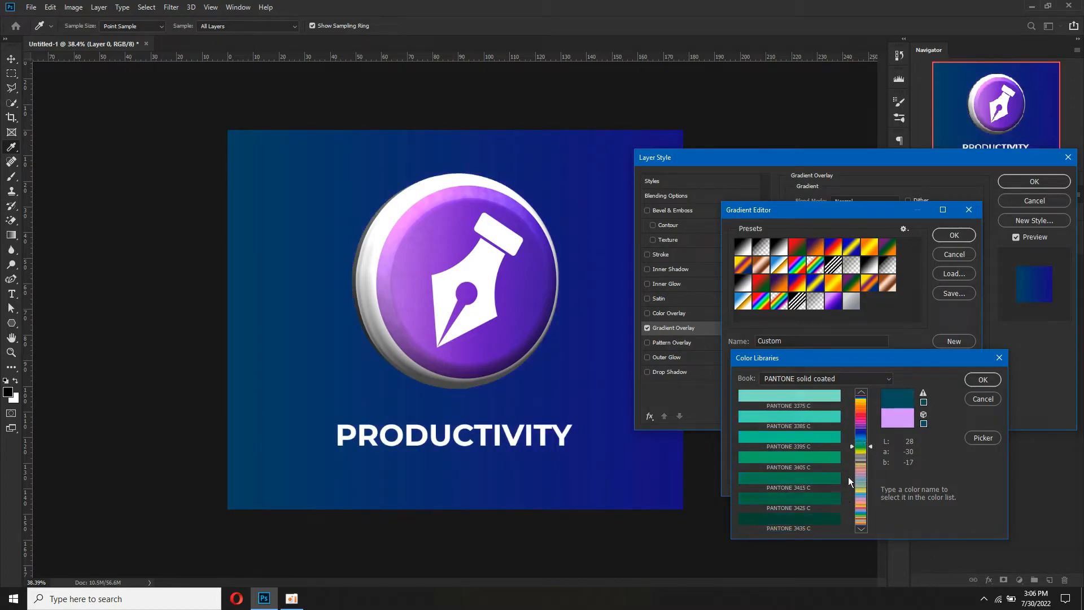
left_click(867, 436)
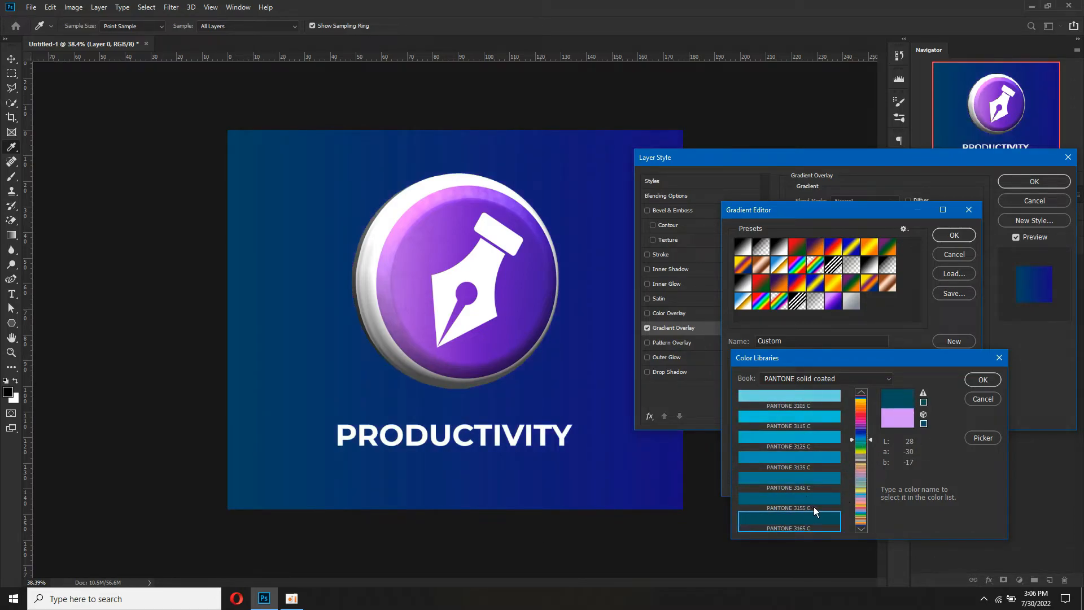
left_click(970, 381)
- Set the gradient's end colour stop to PANTONE 3125 C from the PANTONE solid coated library and accept the gradient
left_click(964, 420)
left_click(796, 466)
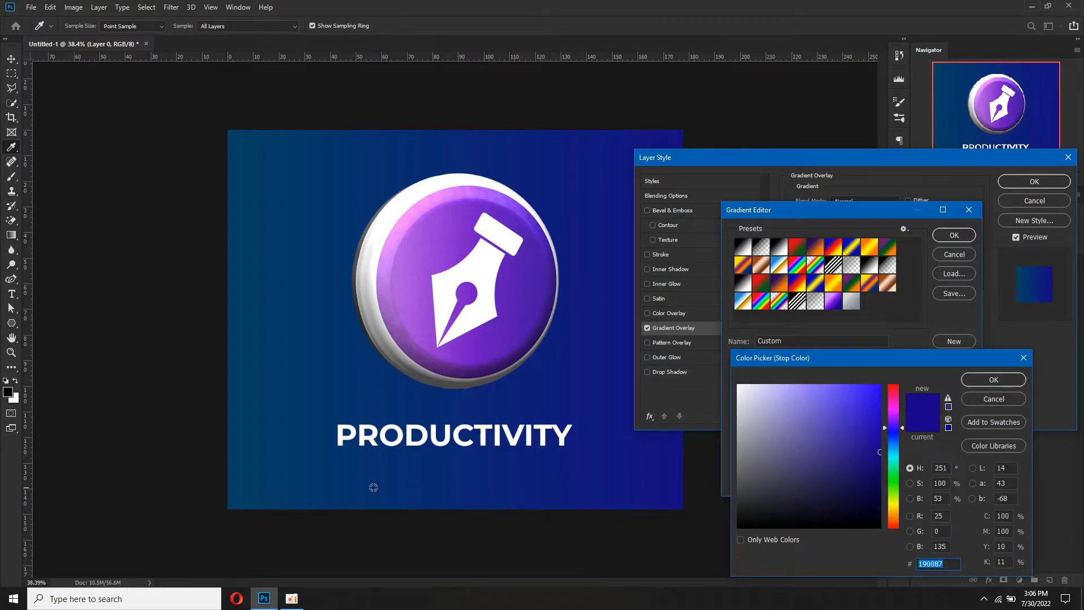
type("ffffff")
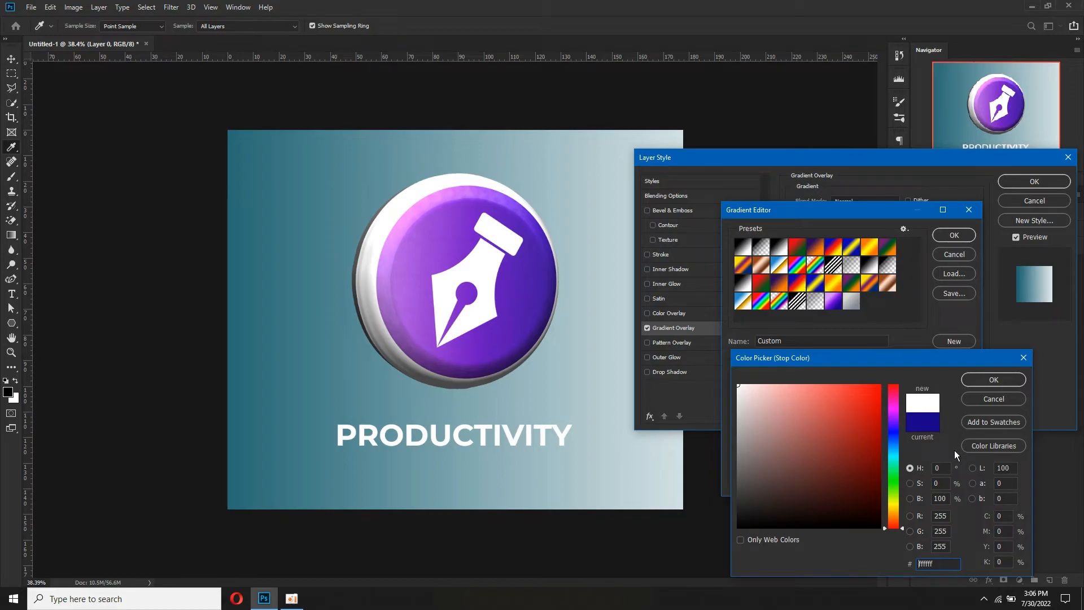
left_click(990, 442)
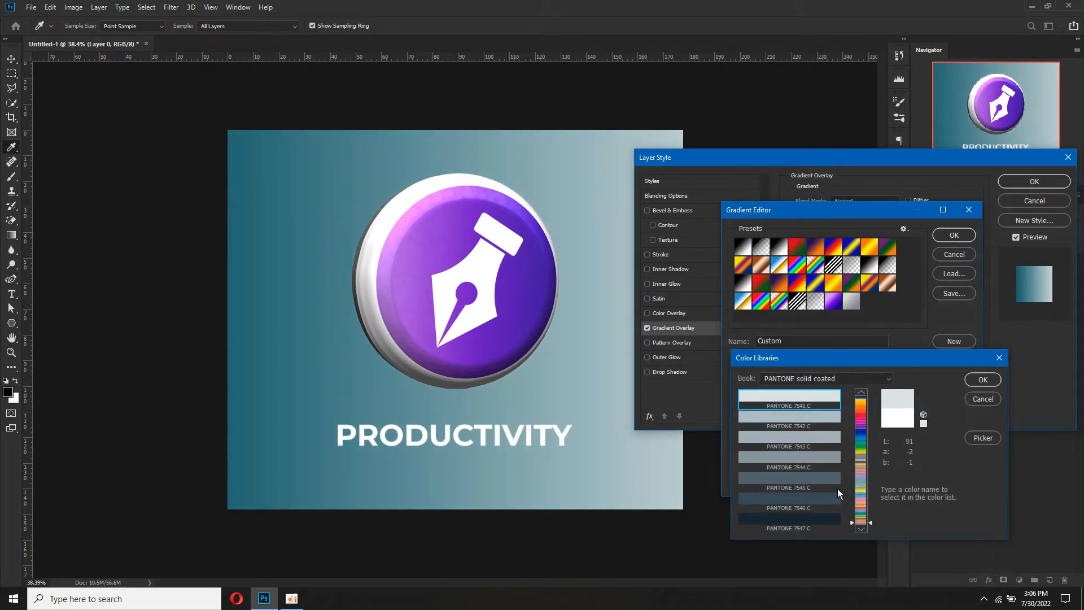
left_click(866, 435)
left_click(811, 455)
left_click(806, 435)
left_click(805, 428)
left_click(801, 438)
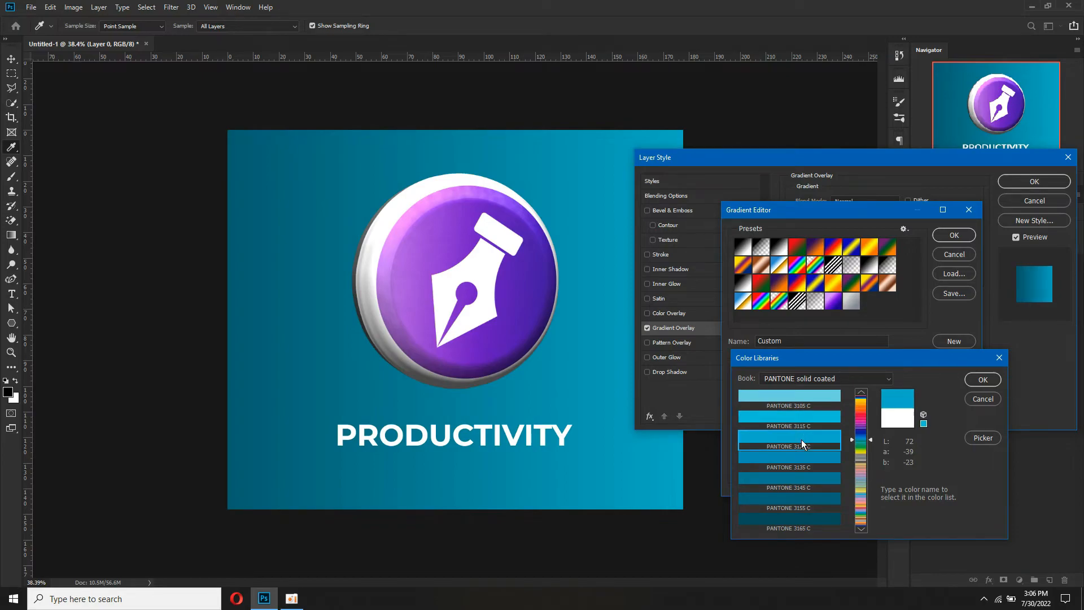
left_click(979, 381)
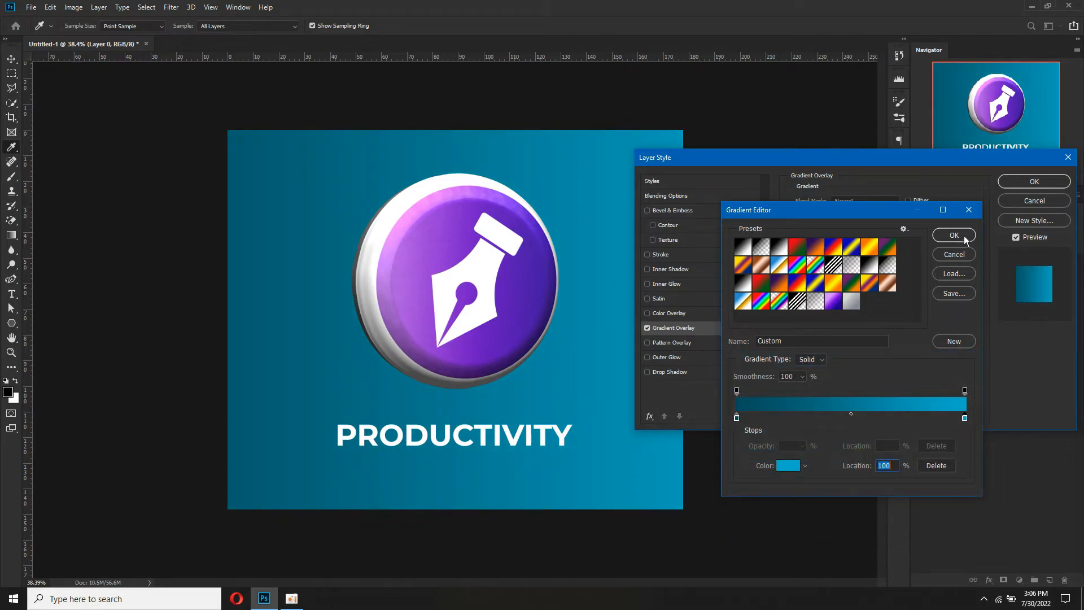
left_click(961, 237)
- Make the Gradient Overlay Radial and reversed, and apply the layer style to Layer 0
left_click(848, 242)
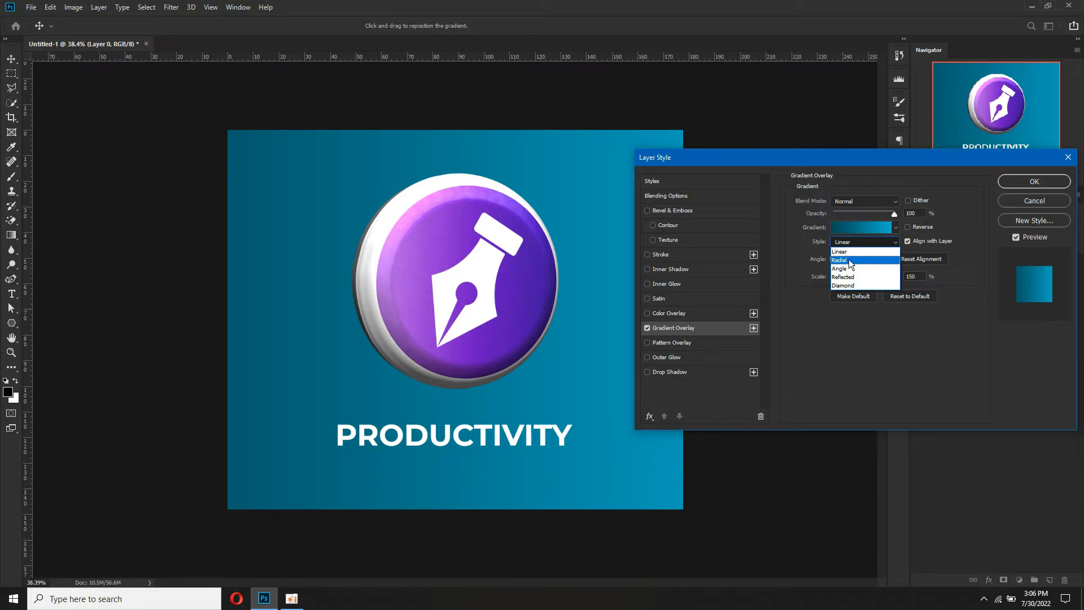
left_click(848, 259)
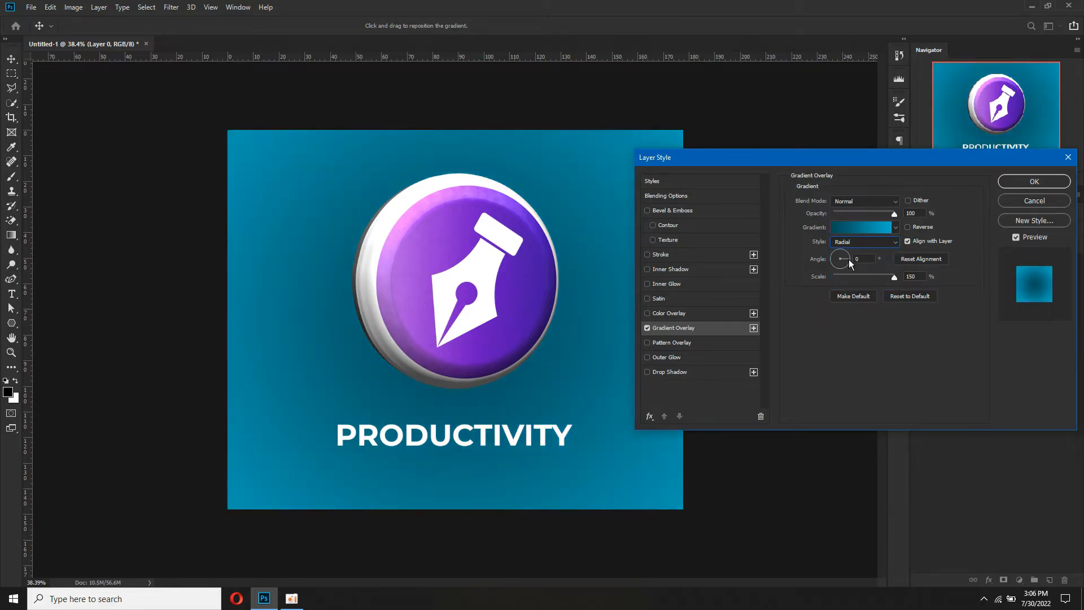
left_click(908, 227)
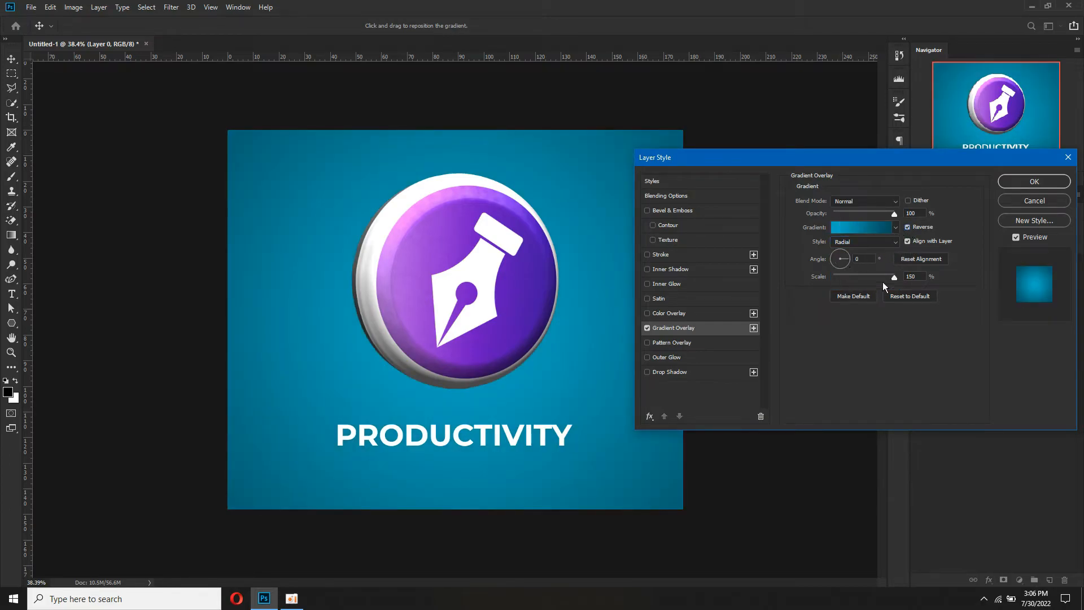
left_click(1026, 192)
scroll(538, 405, "down", 2)
scroll(475, 443, "up", 3)
left_click_drag(476, 440, 458, 481)
key("ctrl+z")
- Add the text TIPS AND TRICKS in a lighter Montserrat weight at 20 pt and place it directly under PRODUCTIVITY
key("t")
double_click(457, 477)
type("TIPS AND TRICKS")
key("ctrl+a")
left_click(246, 26)
left_click(225, 110)
left_click_drag(298, 29, 289, 31)
type("20")
key("Return")
left_click(539, 26)
key("v")
left_click_drag(474, 484, 475, 470)
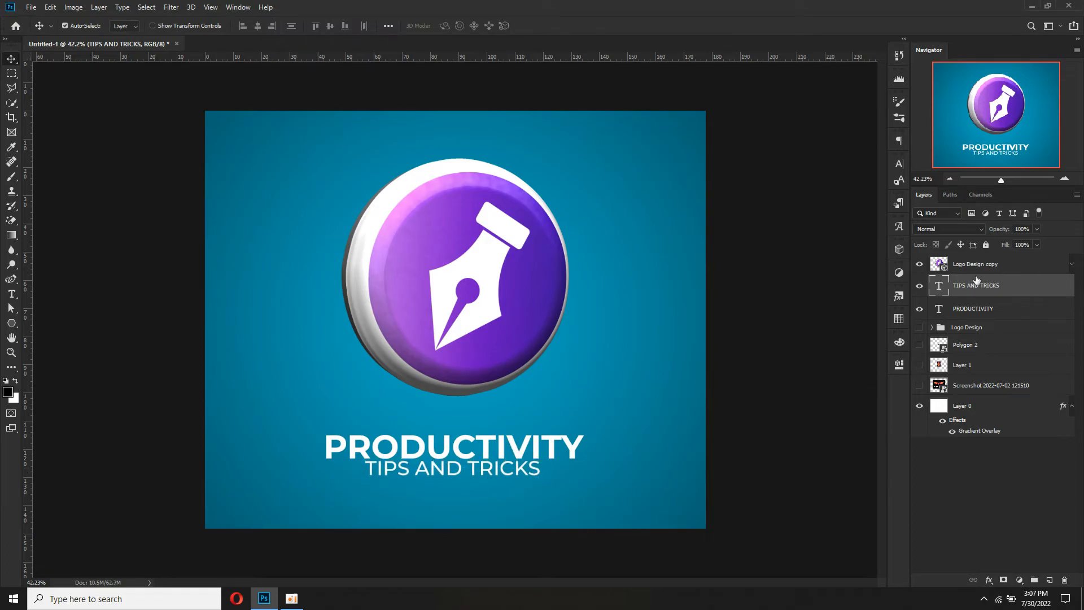
- Centre-align the TIPS AND TRICKS and PRODUCTIVITY text layers horizontally and move them up closer to the logo
left_click(982, 311, "shift")
left_click(258, 27)
key("shift+Up")
key("shift+Up")
key("shift+Up")
key("shift+Up")
key("shift+Up")
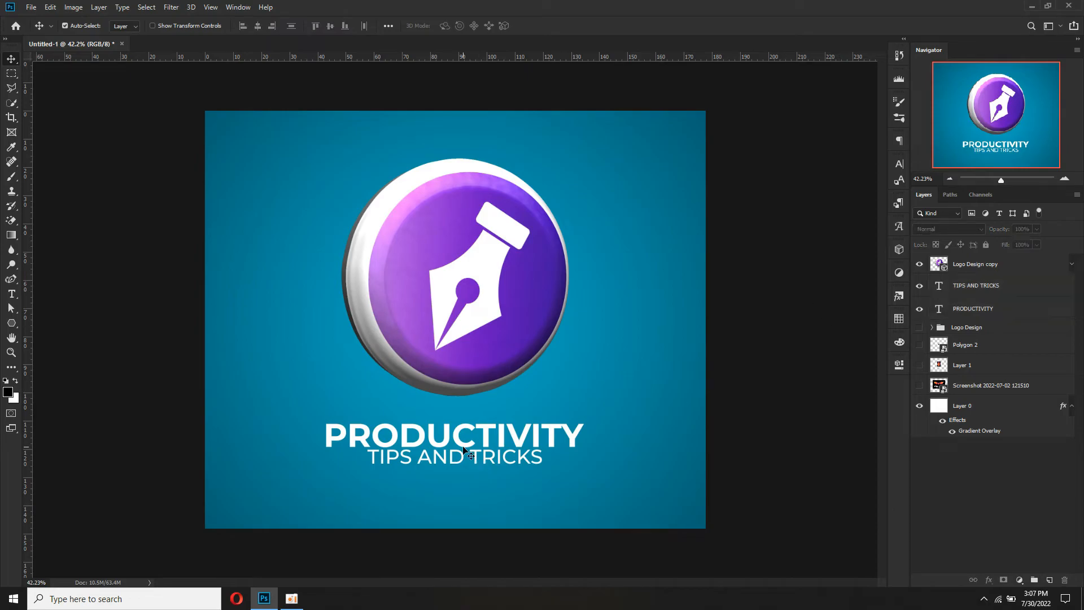
- Reduce the font size of the TIPS AND TRICKS text and nudge it up beneath PRODUCTIVITY
double_click(477, 463)
left_click_drag(287, 29, 286, 28)
left_click(572, 517)
key("shift+Up")
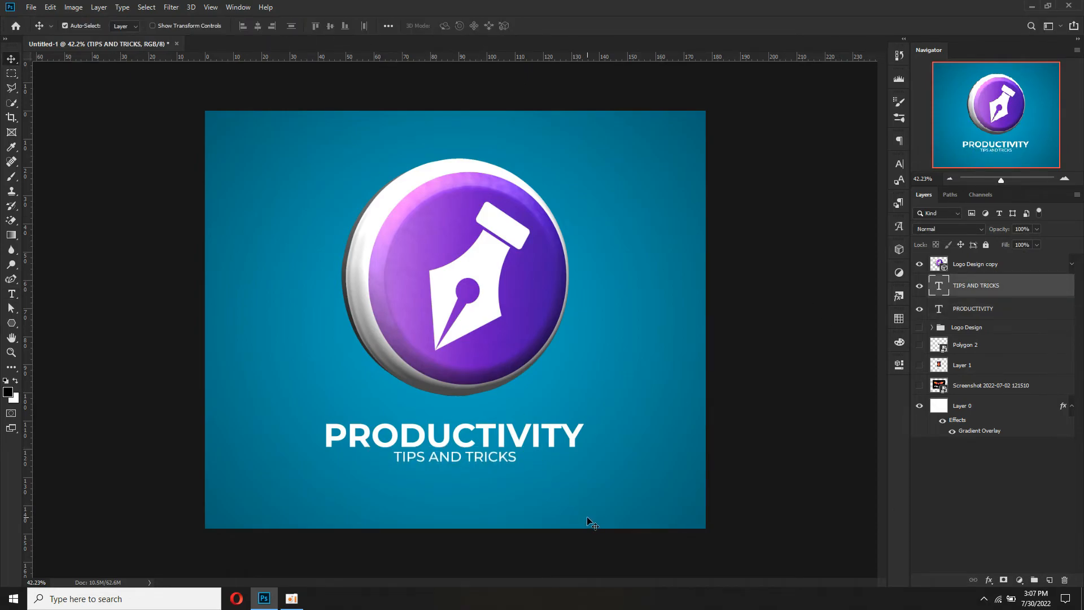
- Open the export options for the finished logo design
scroll(500, 472, "down", 2)
scroll(498, 470, "up", 4)
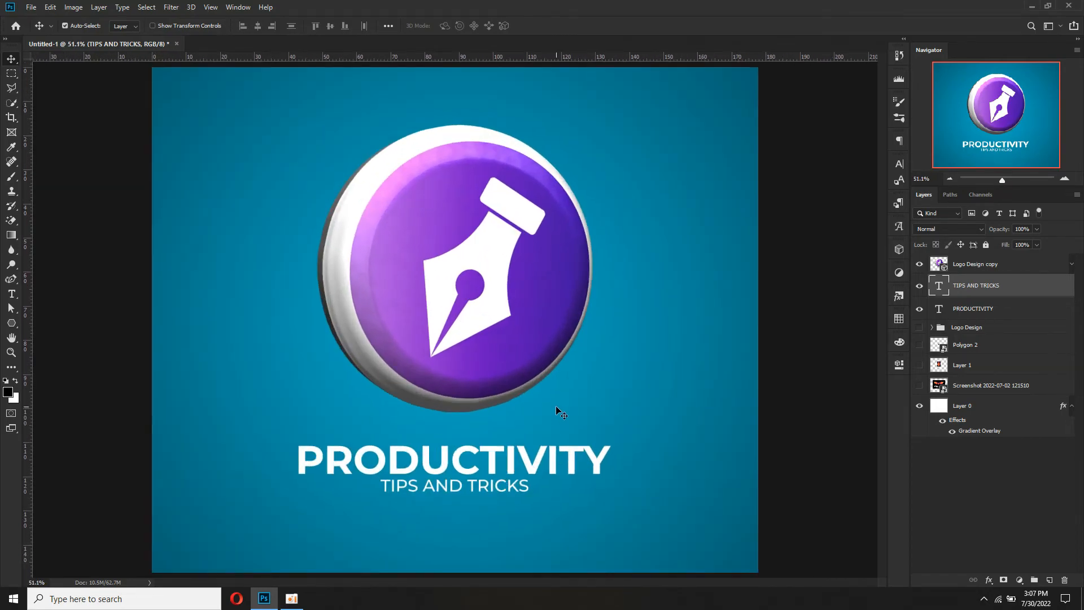
scroll(527, 390, "down", 1)
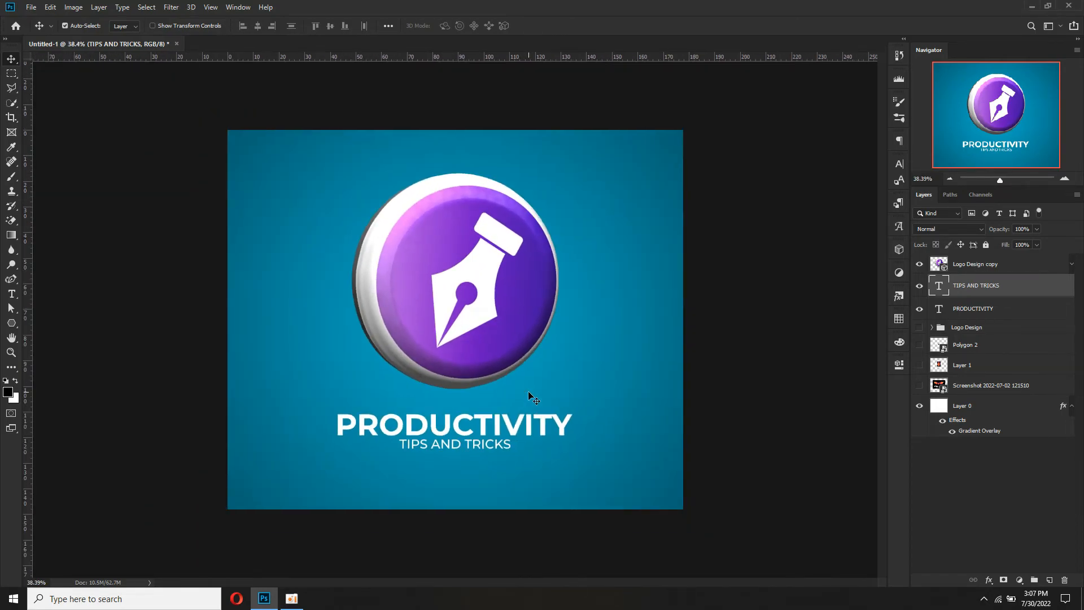
left_click(30, 7)
mouse_move(85, 159)
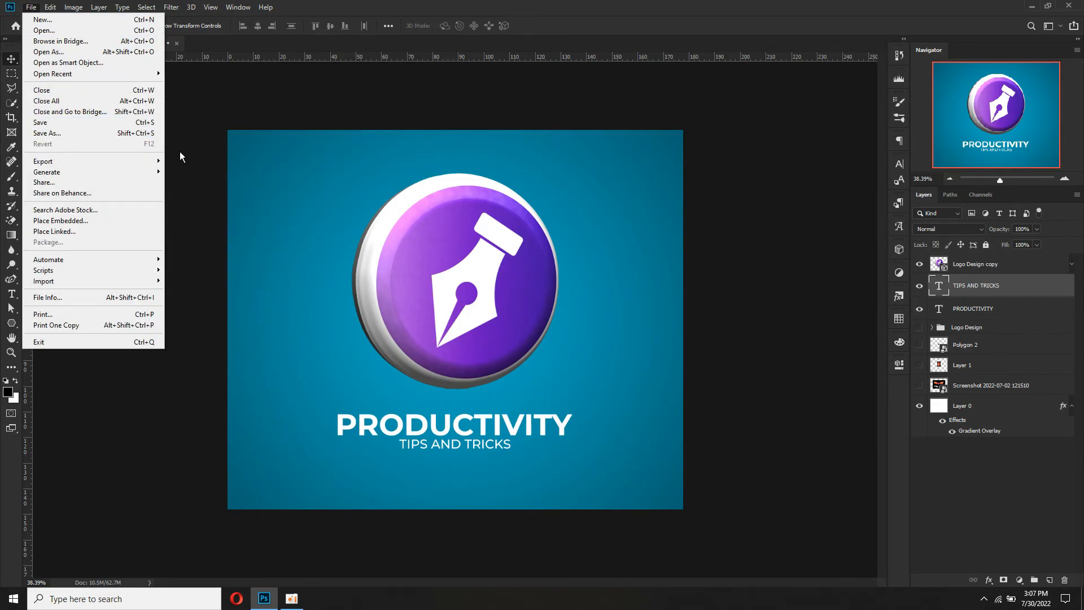